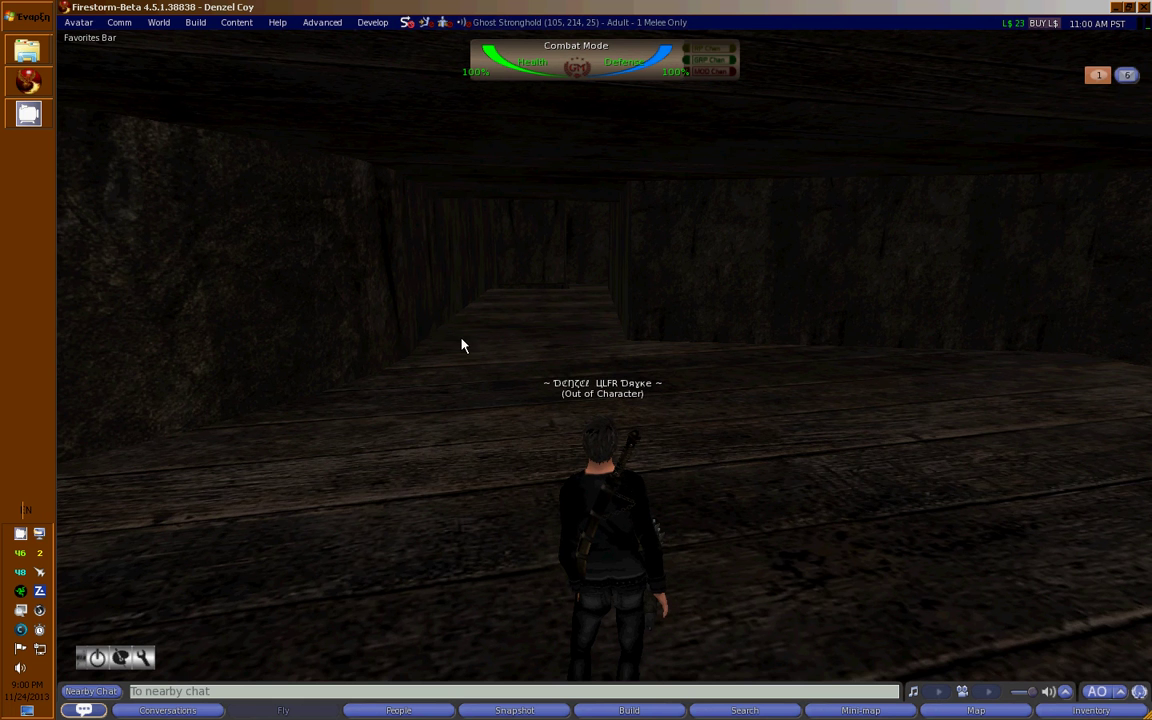
key(Right)
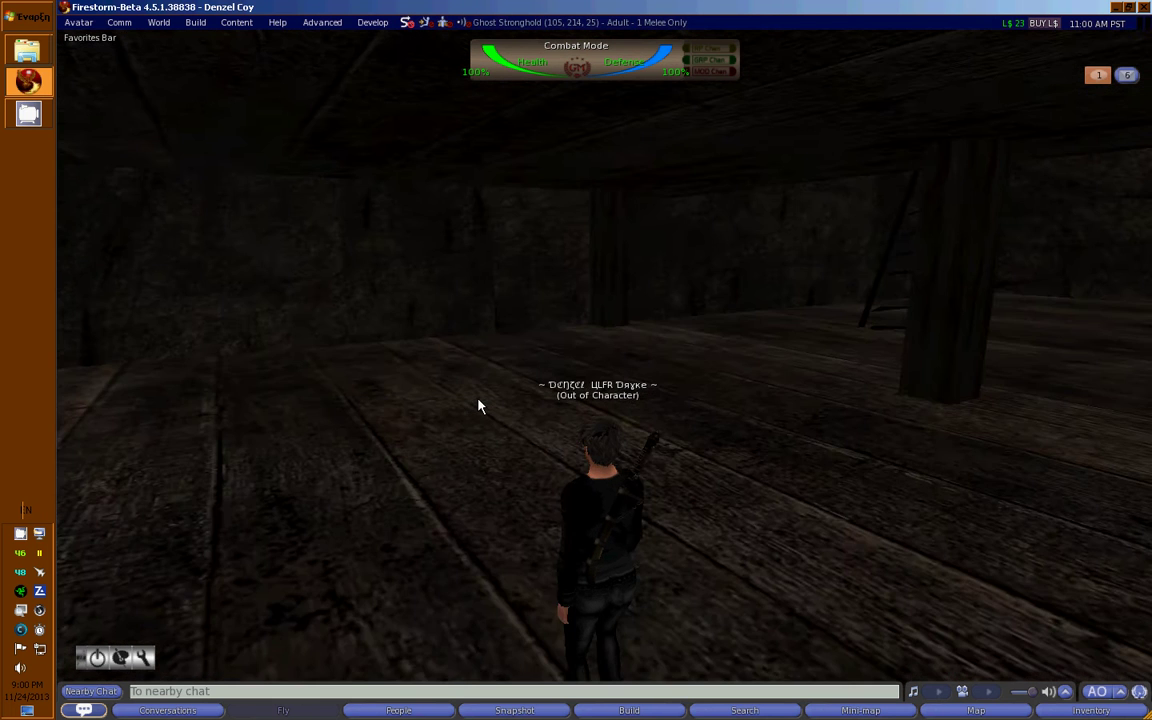
key(Right)
key(Left)
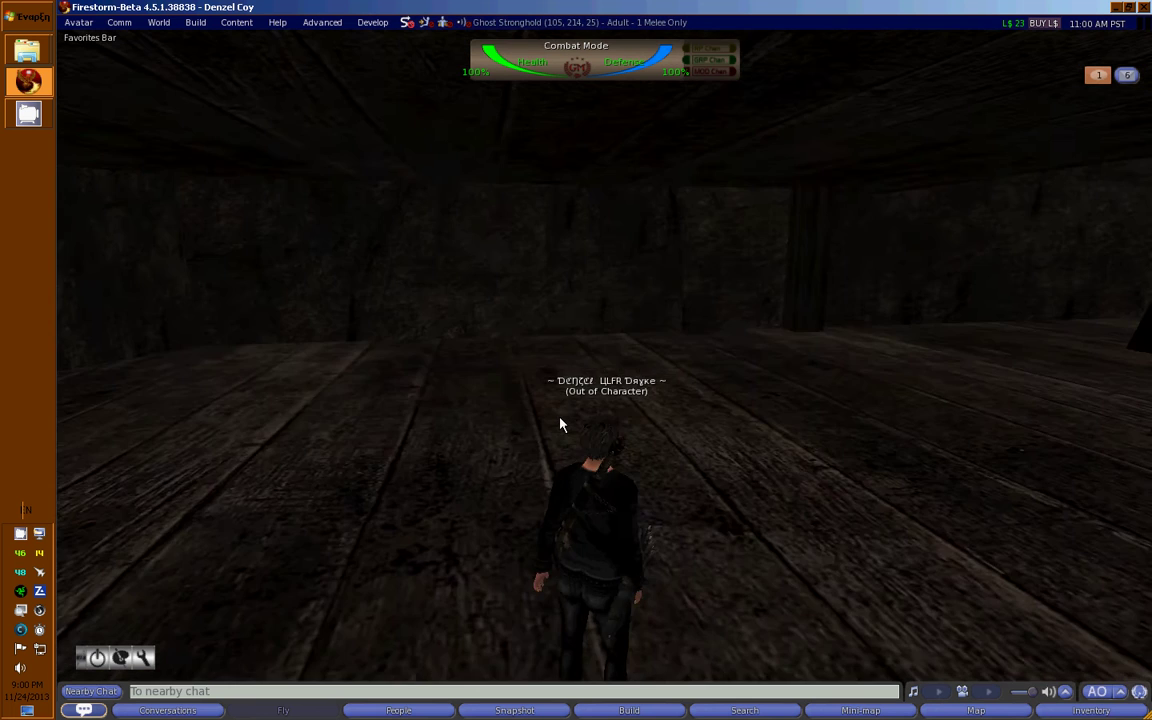
key(Left)
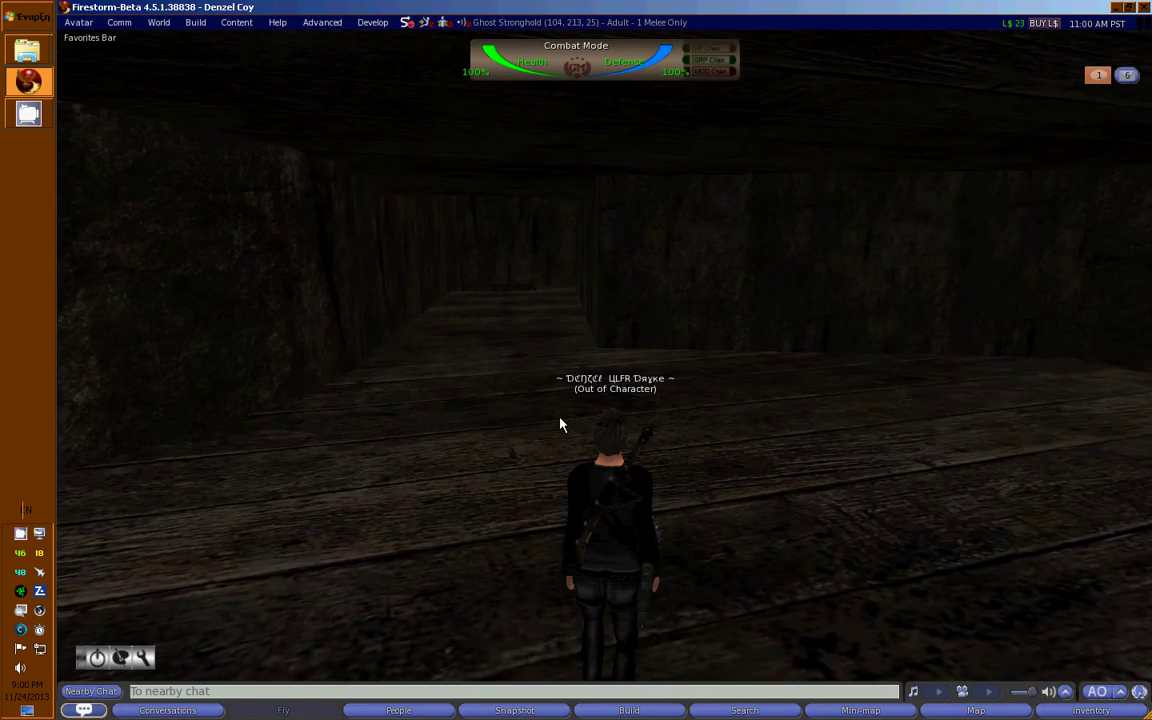
key(Left)
key(Left)
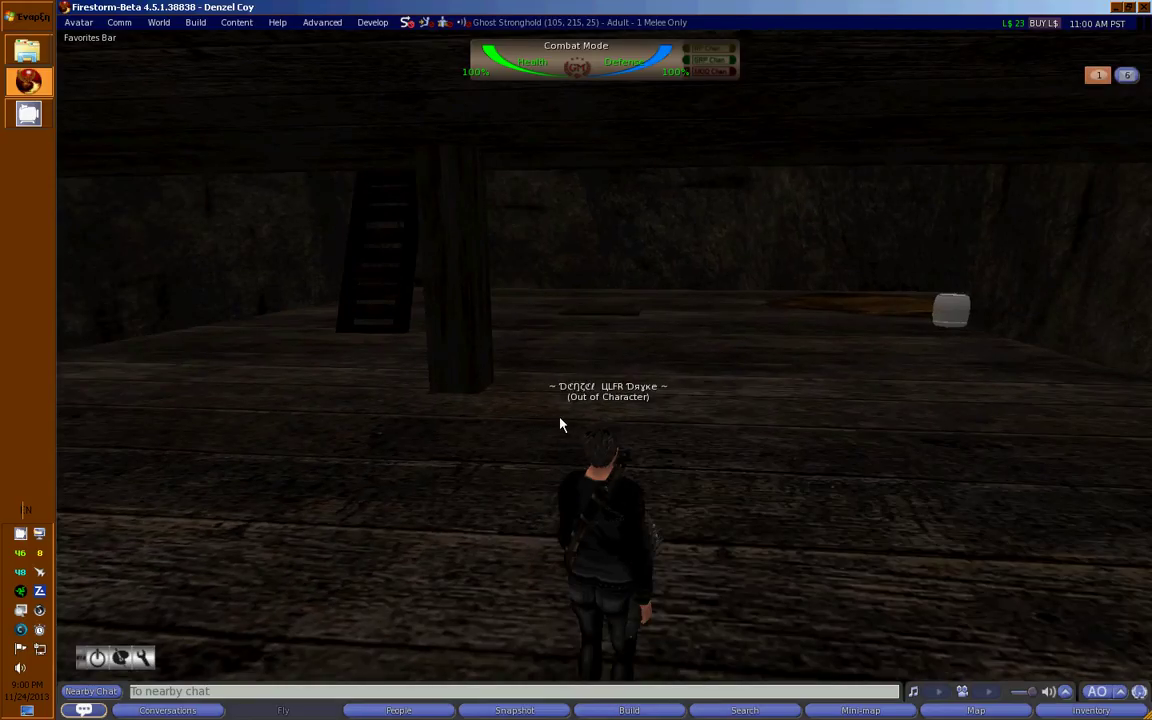
Step: Open the viewer preferences and look at the chat message color settings
key(ctrl+p)
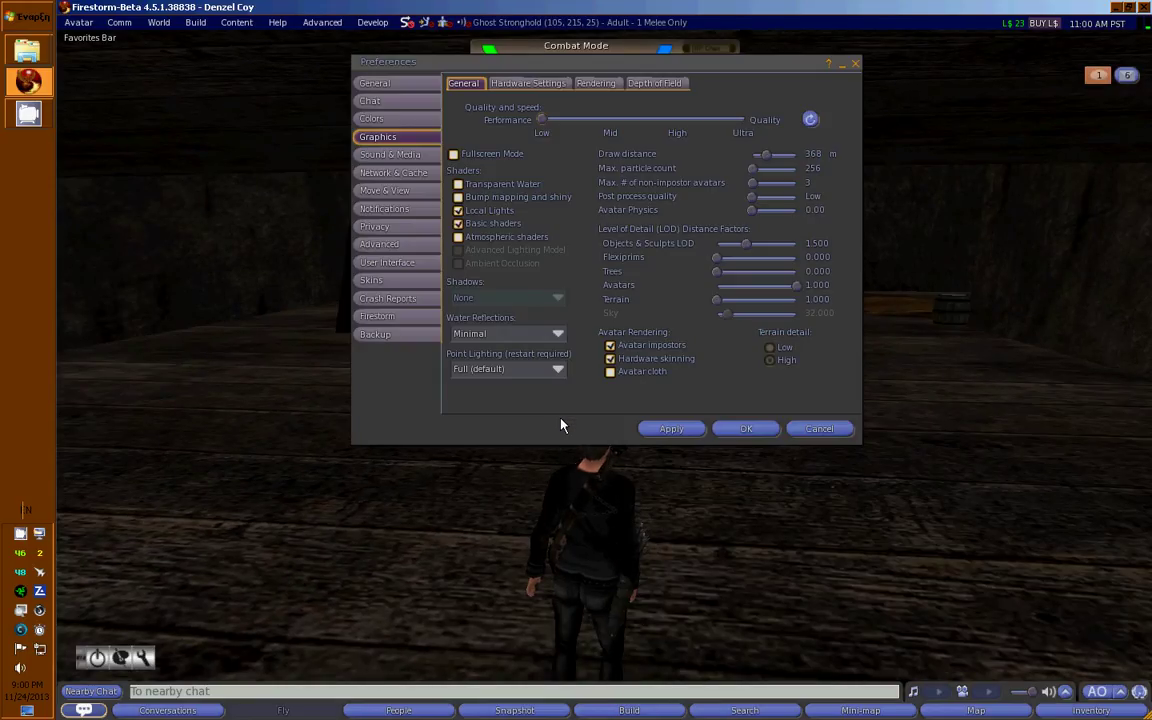
click(372, 101)
click(377, 121)
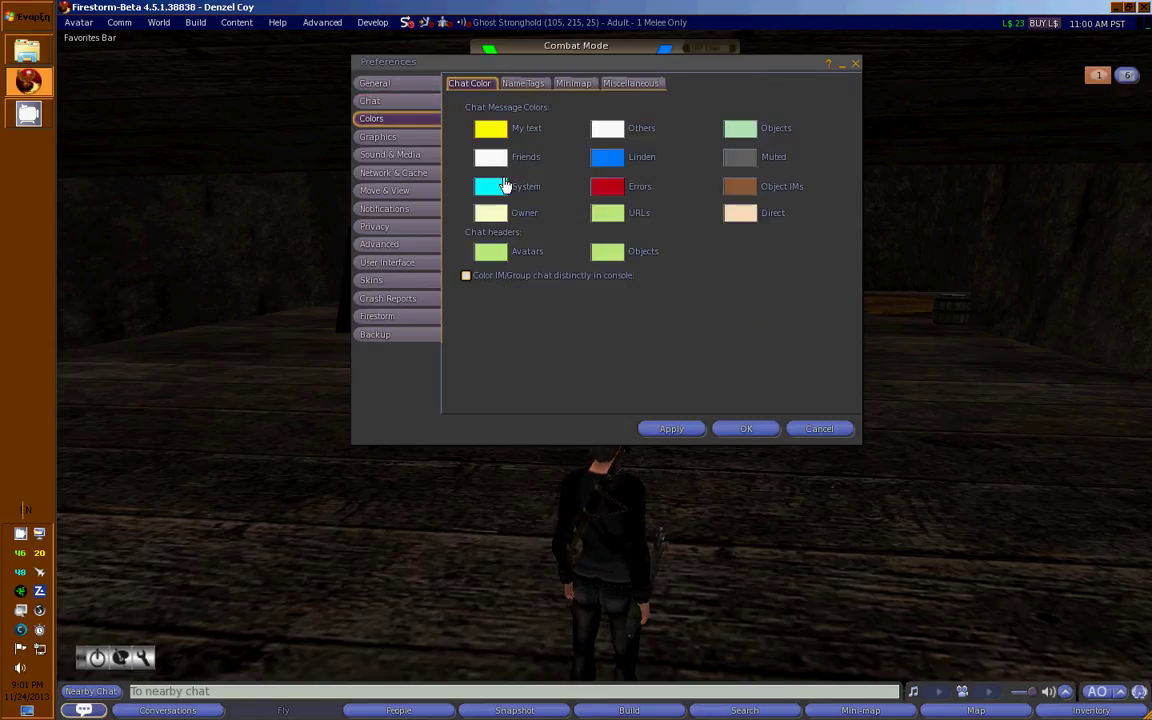
click(301, 577)
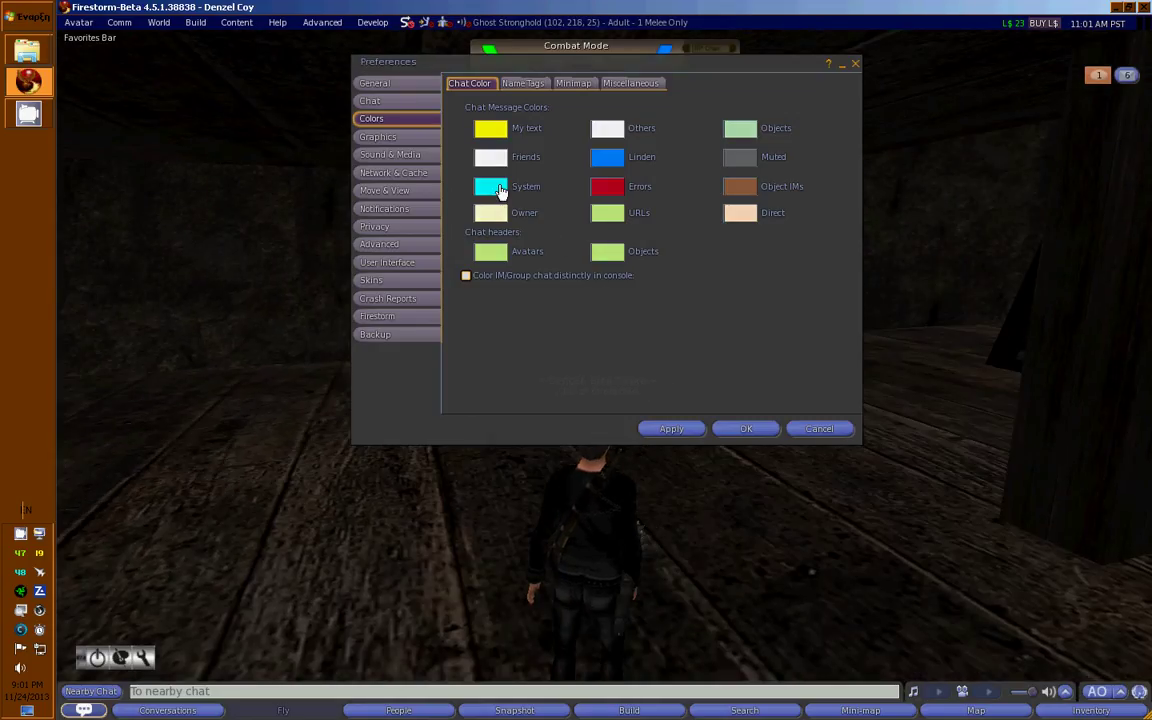
Step: Inspect the System chat message color in the color picker and close the picker with the color as is
click(500, 190)
drag(573, 372, 496, 238)
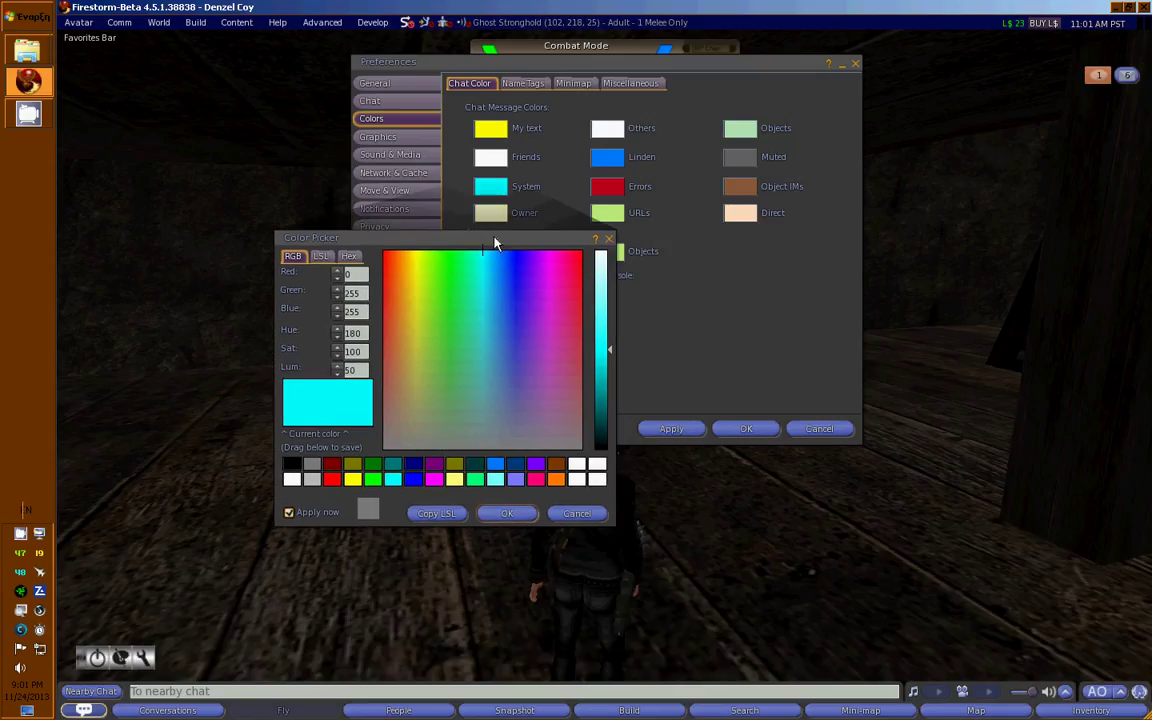
click(512, 509)
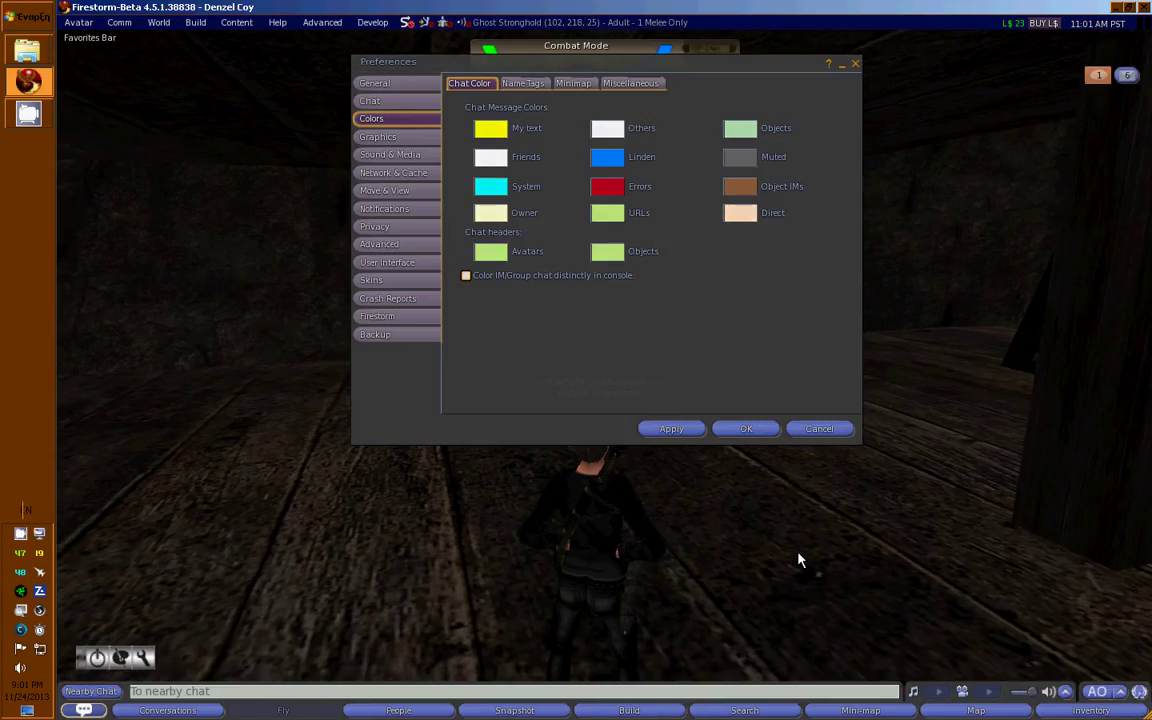
key(Left)
key(Up)
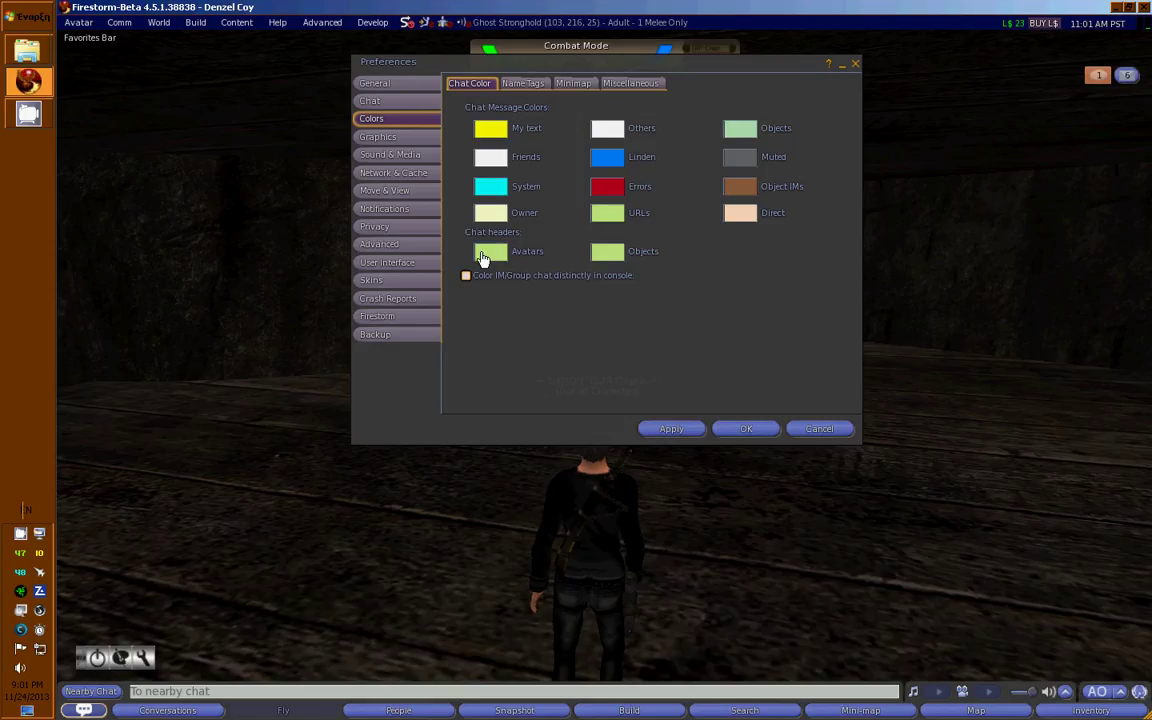
Step: Enable Fullscreen Mode in the general graphics preferences
click(408, 141)
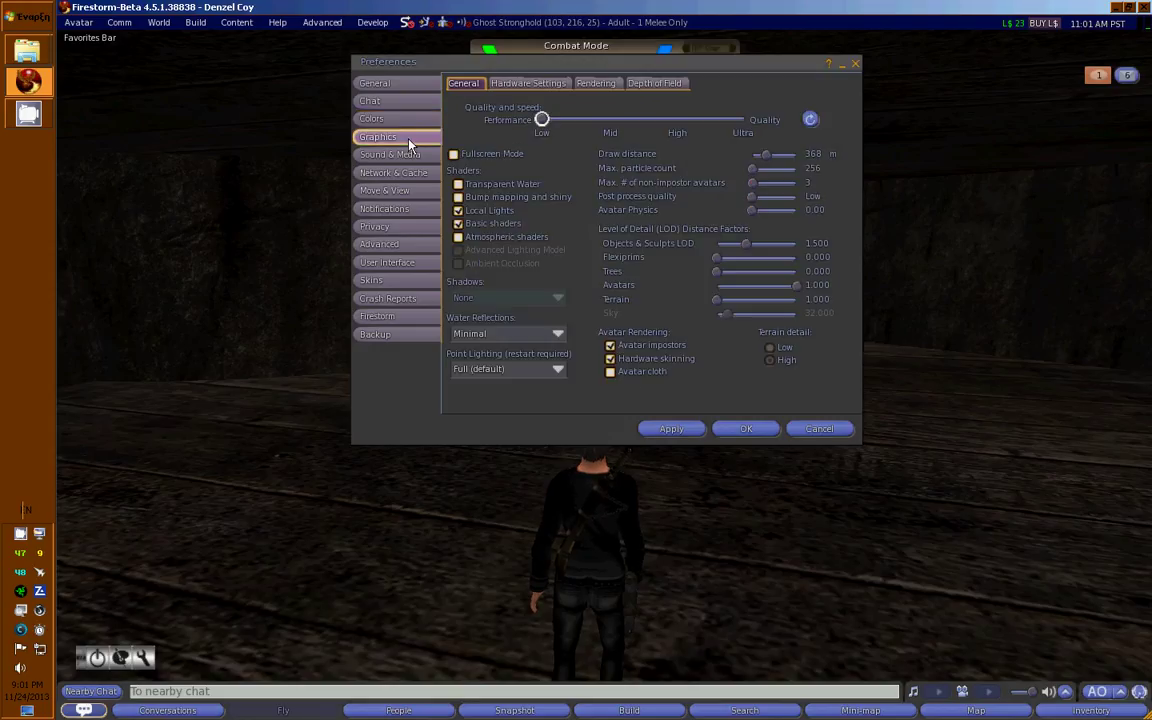
drag(500, 67, 490, 91)
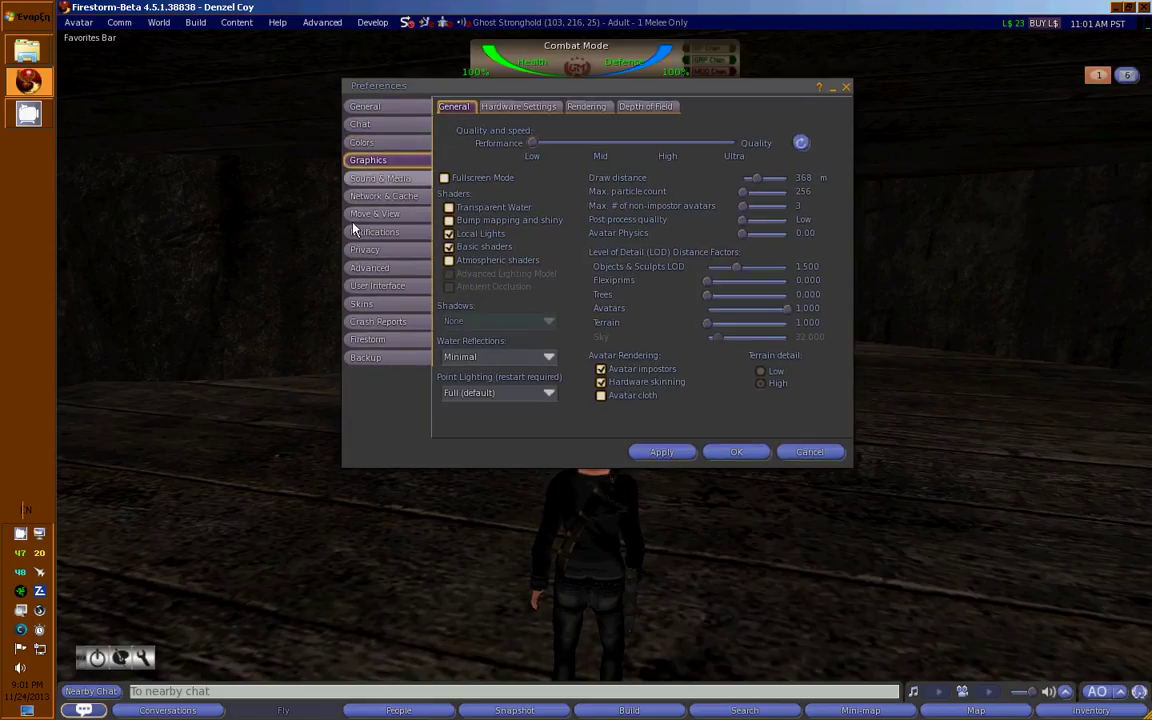
key(Left)
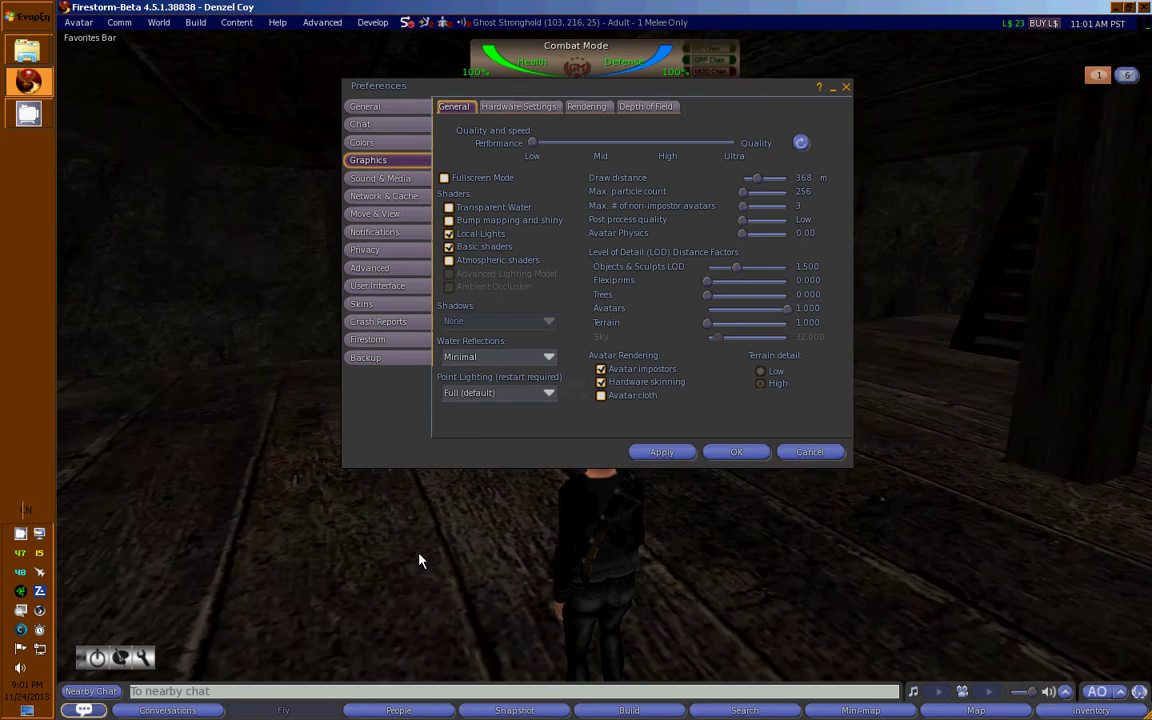
click(497, 182)
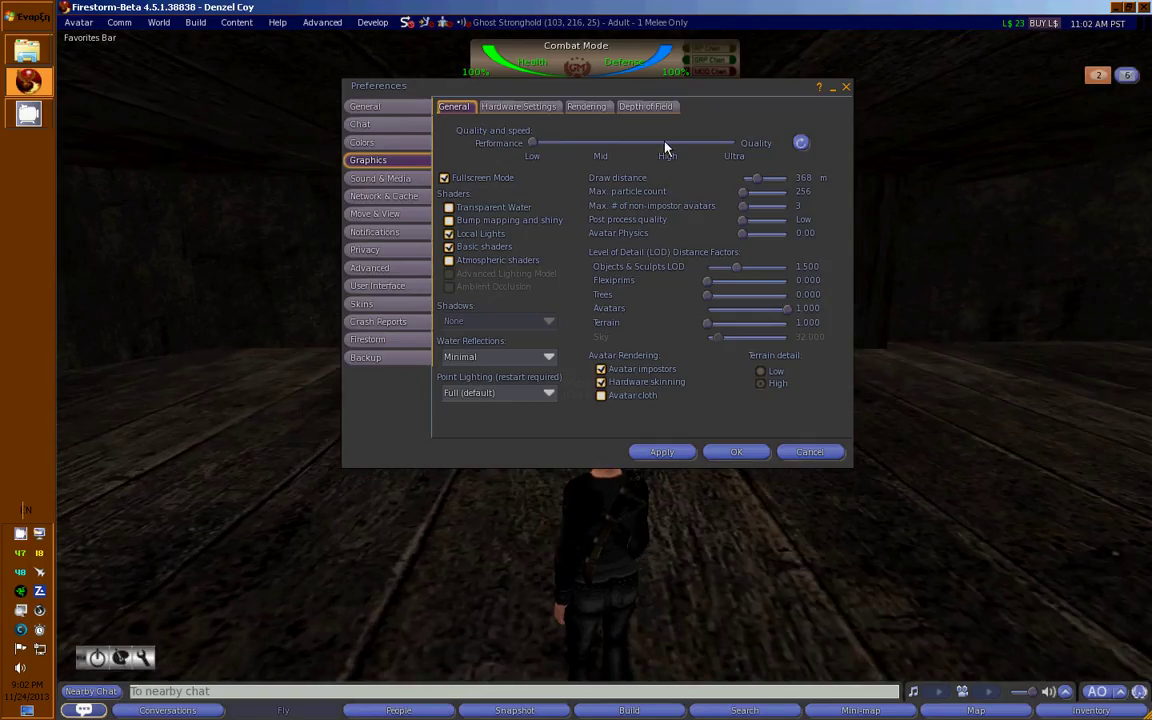
Step: Set the graphics quality and speed preset to Low and the Avatars level of detail factor to 1.000
click(665, 143)
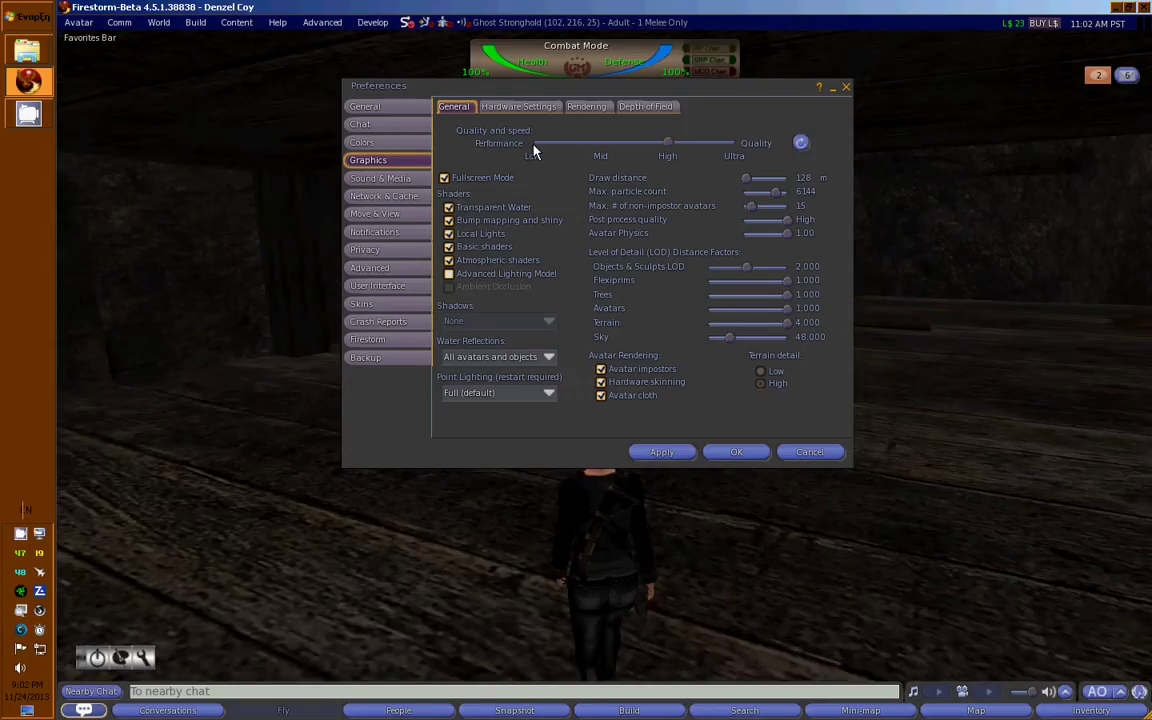
click(532, 143)
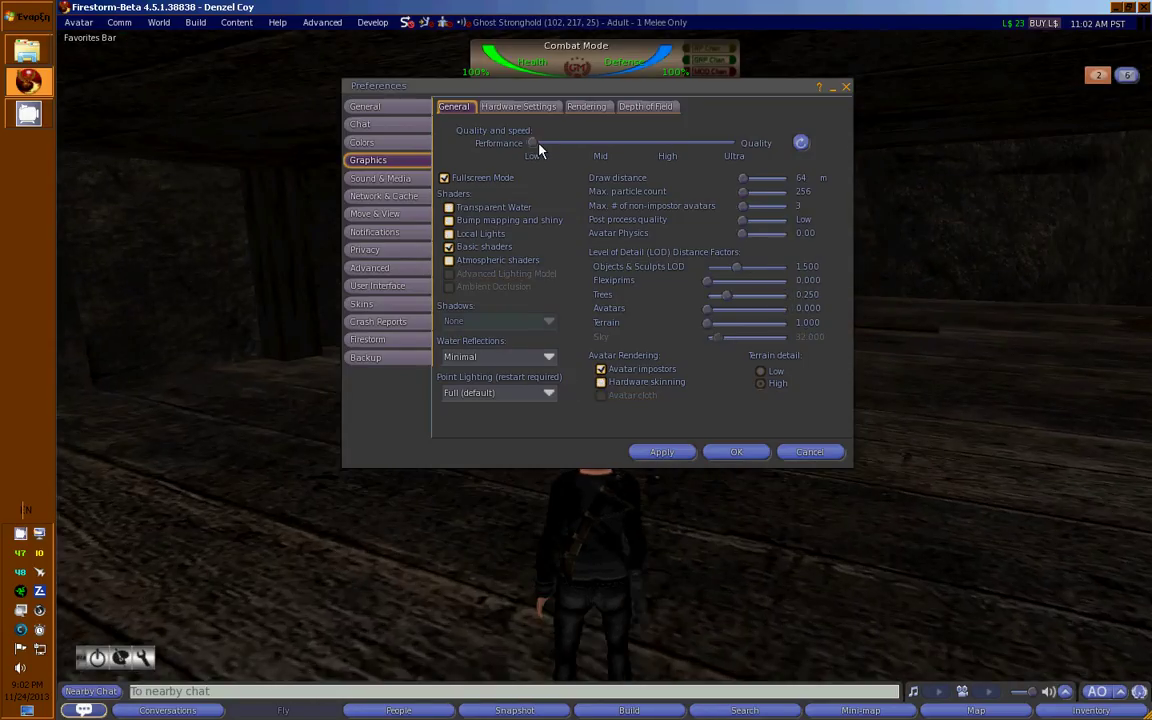
click(673, 146)
mouse_move(696, 105)
mouse_down()
mouse_move(963, 119)
mouse_move(805, 159)
mouse_up()
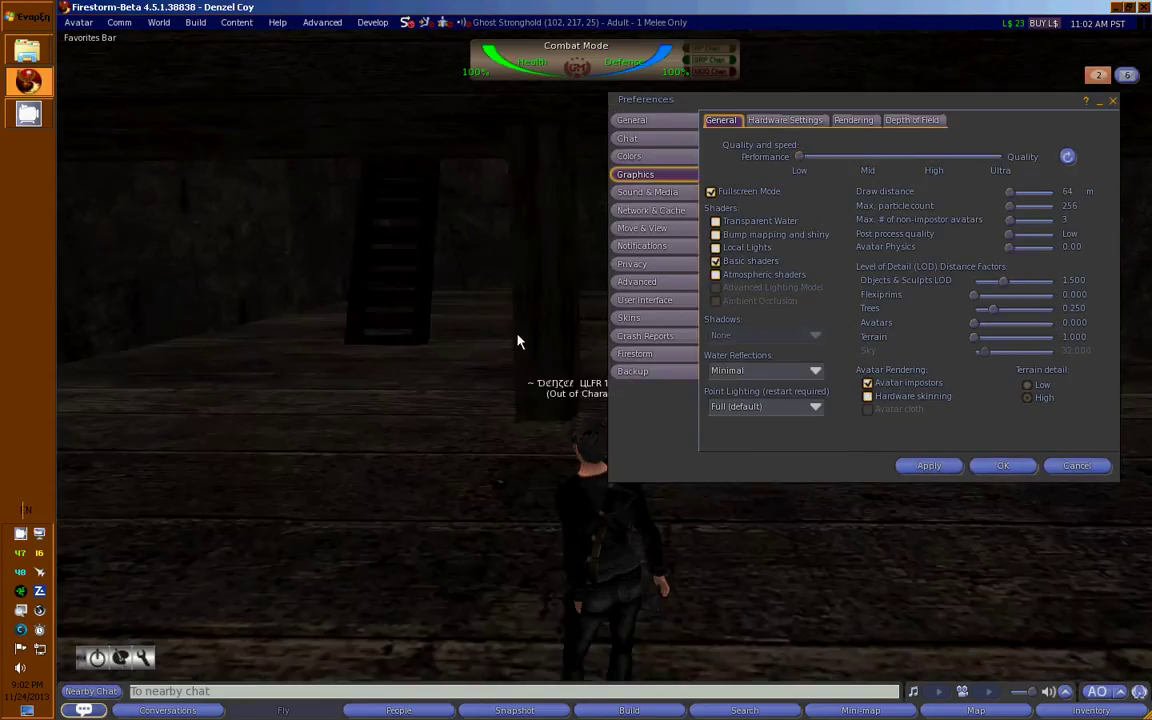
drag(923, 103, 363, 48)
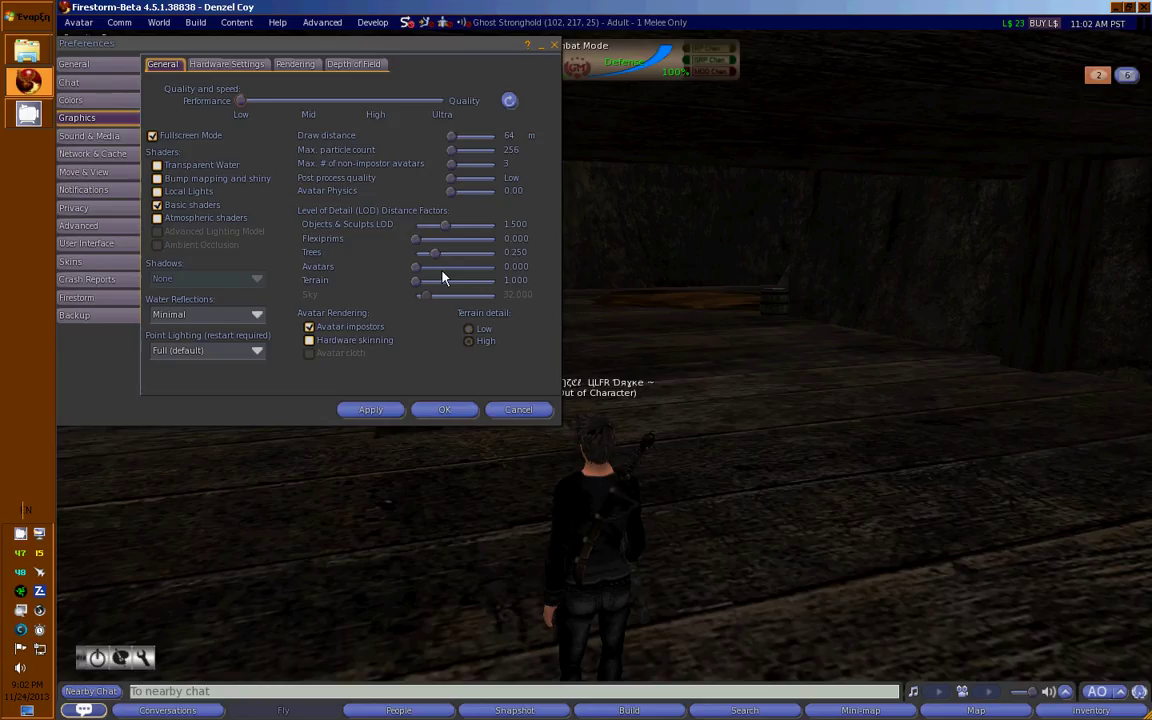
drag(416, 270, 499, 270)
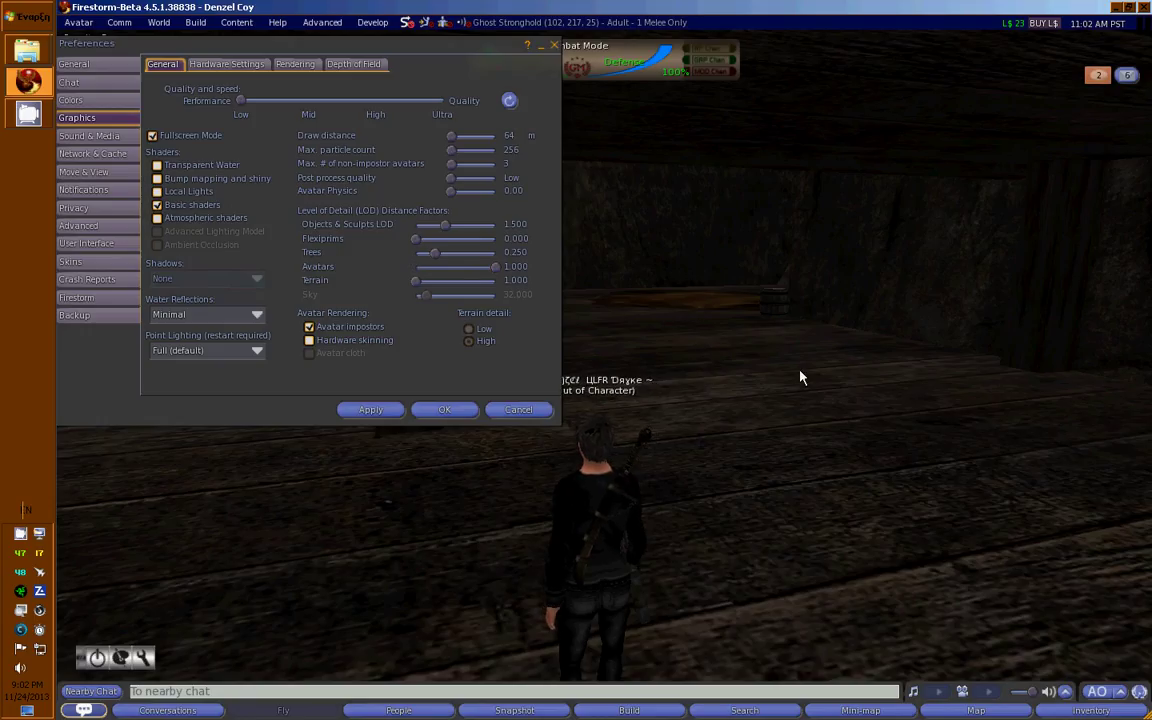
key(Right)
key(Up)
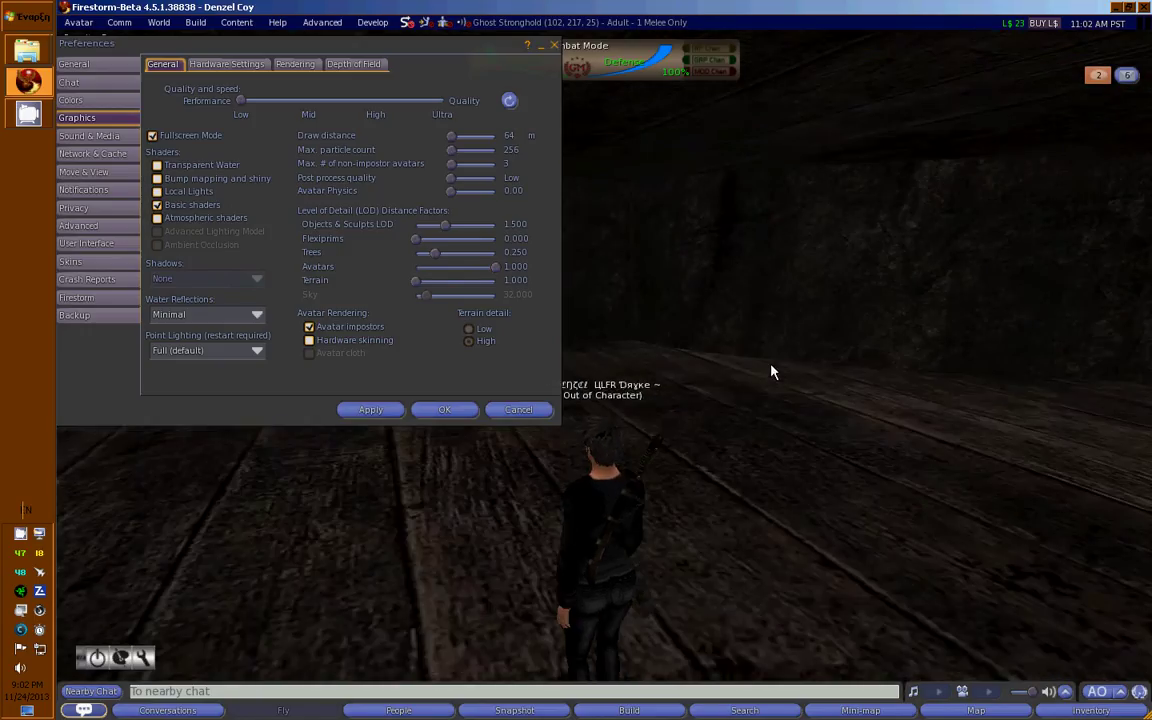
key(Up)
key(Left)
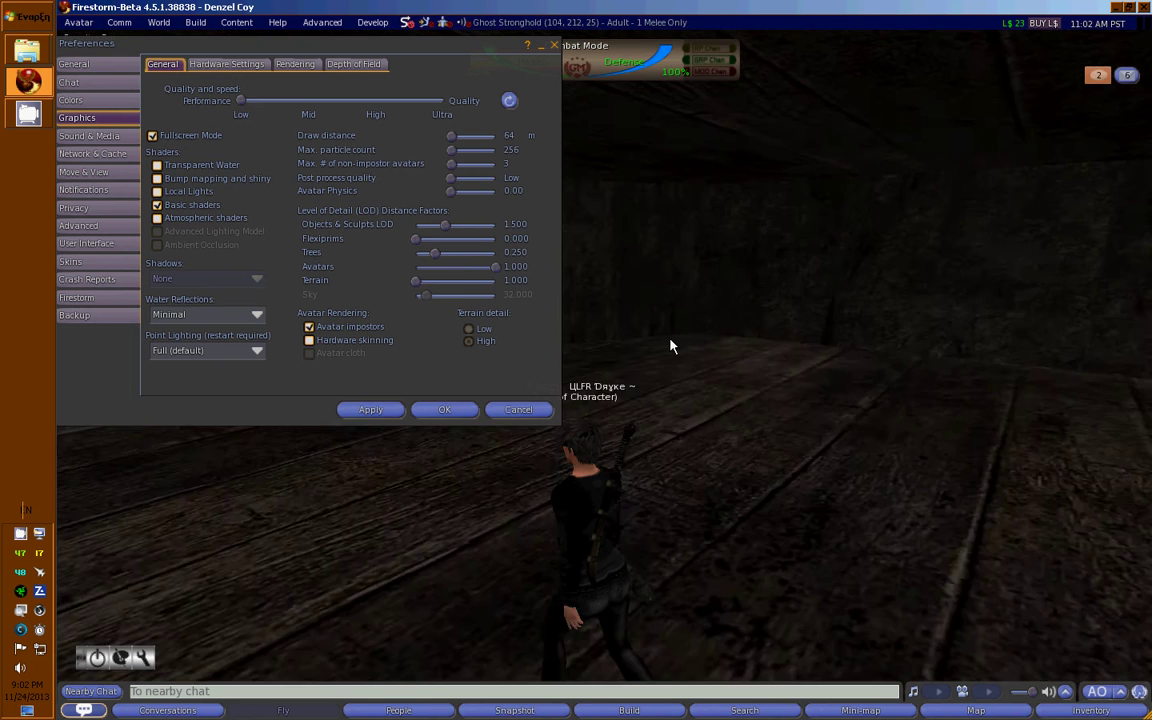
key(Left)
key(Up)
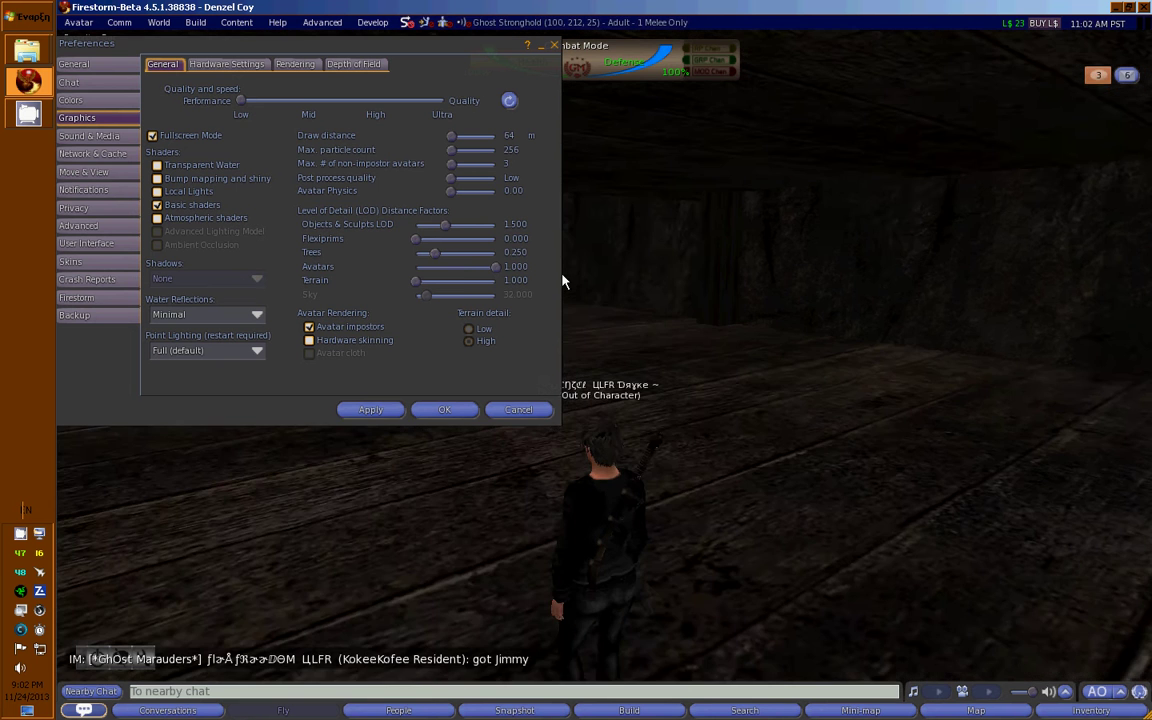
key(Up)
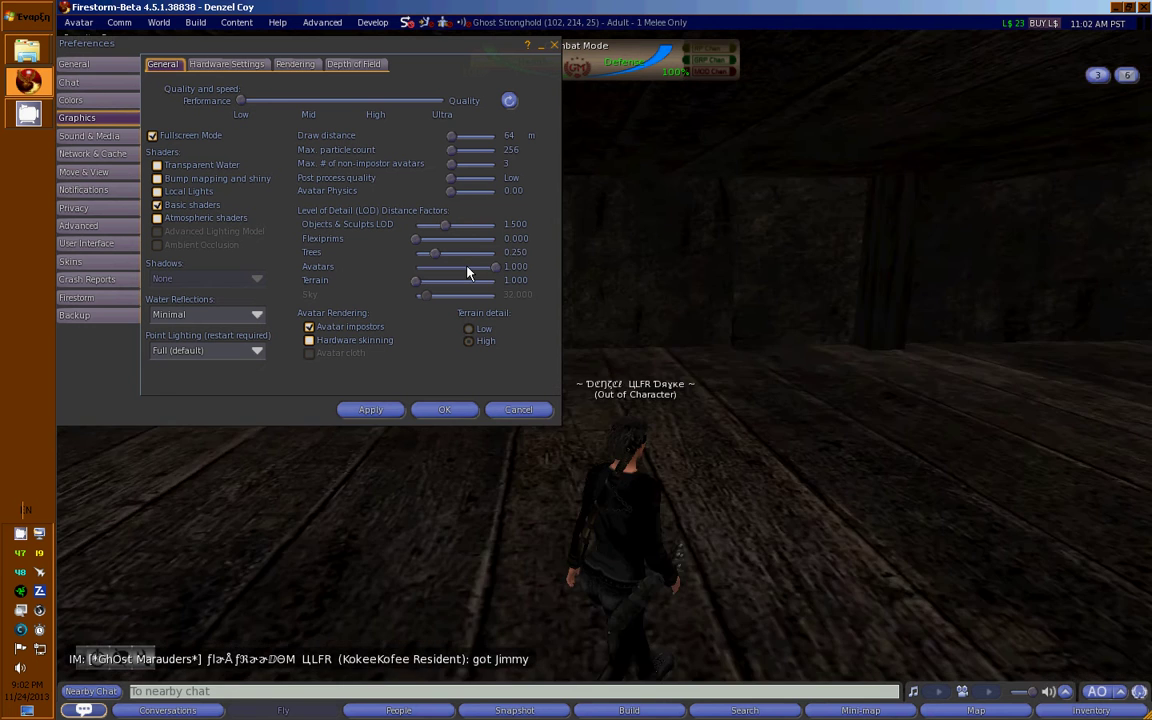
key(Up)
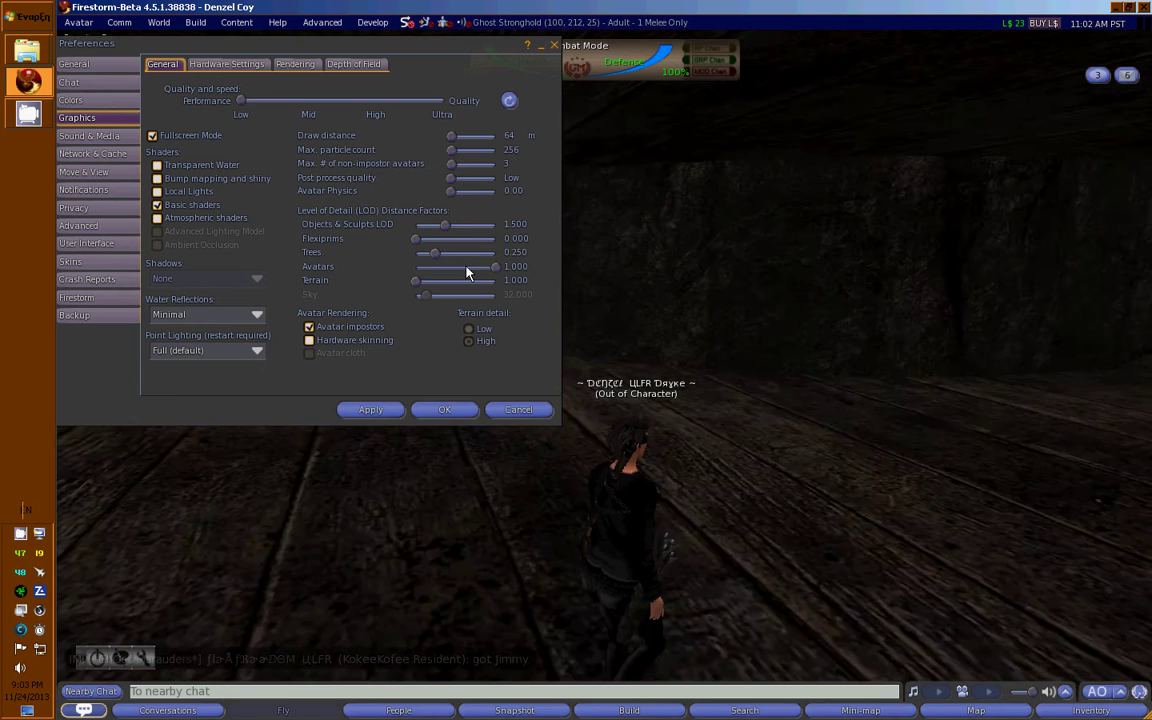
key(Left)
key(Up)
key(Left)
key(Up)
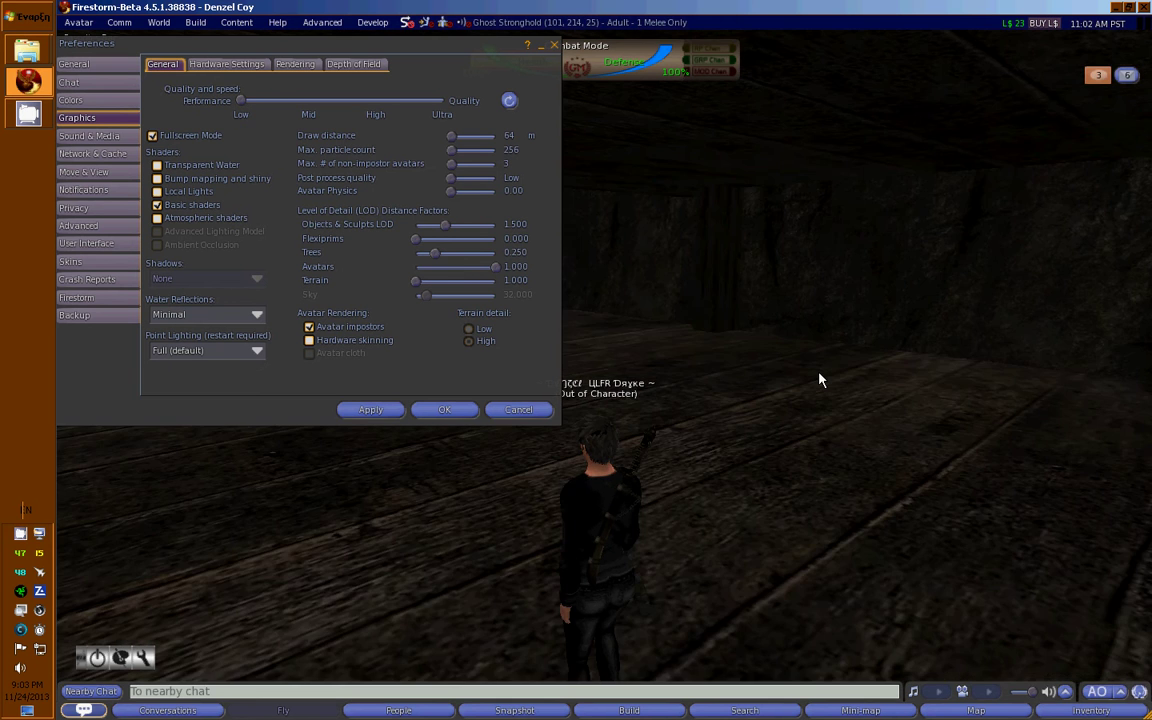
key(Up)
key(Right)
key(Down)
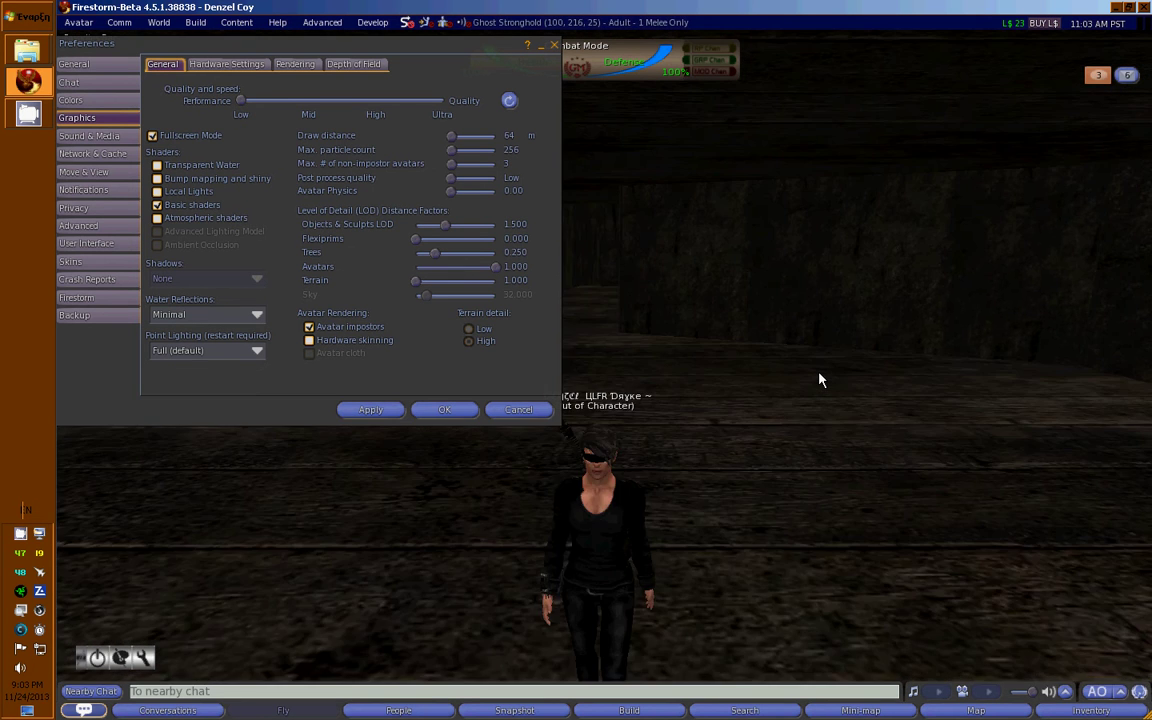
key(Right)
key(Up)
key(Left)
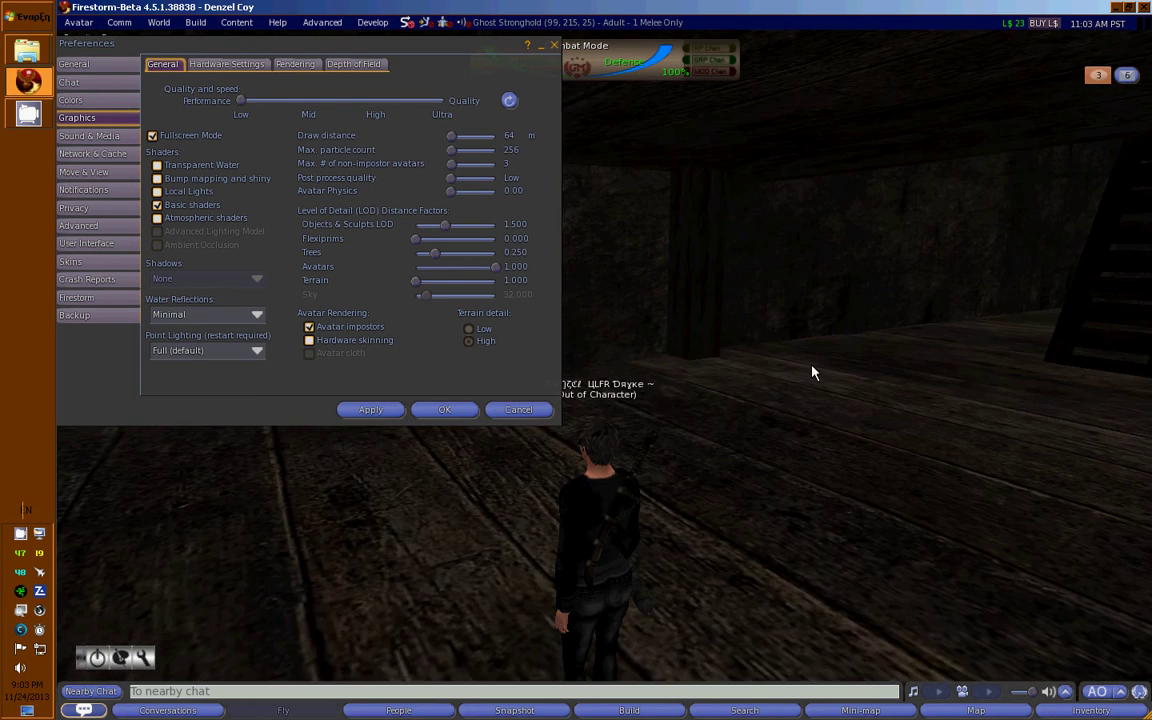
key(Up)
key(Right)
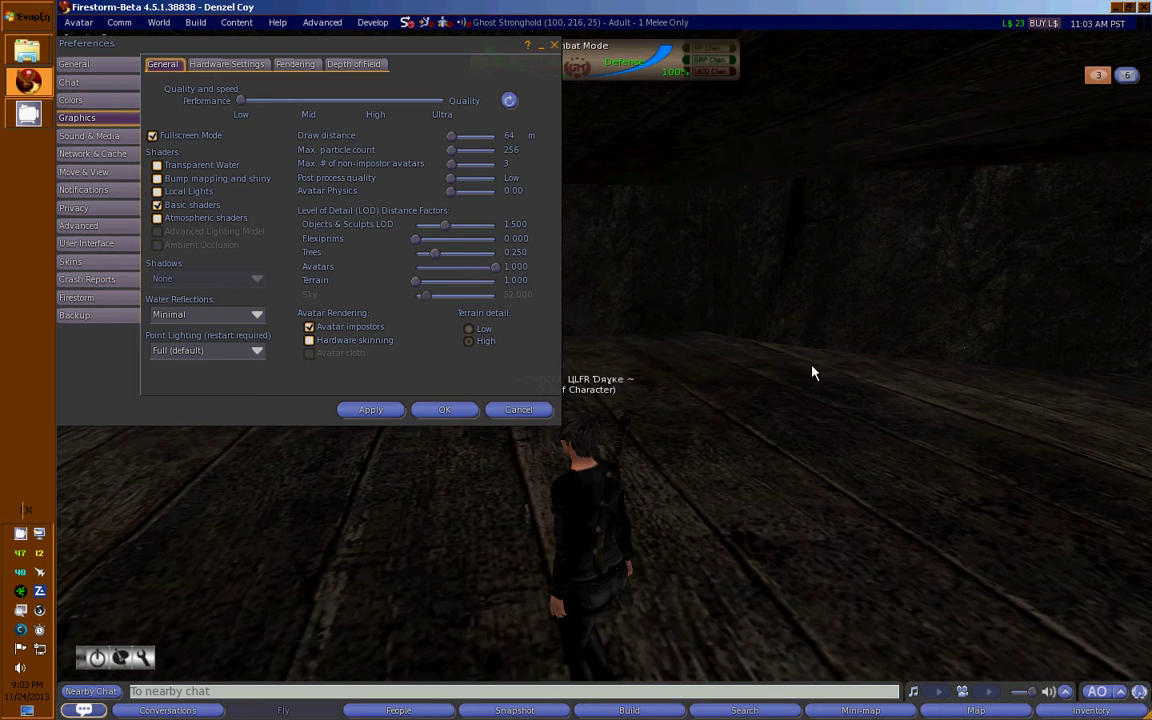
key(Up)
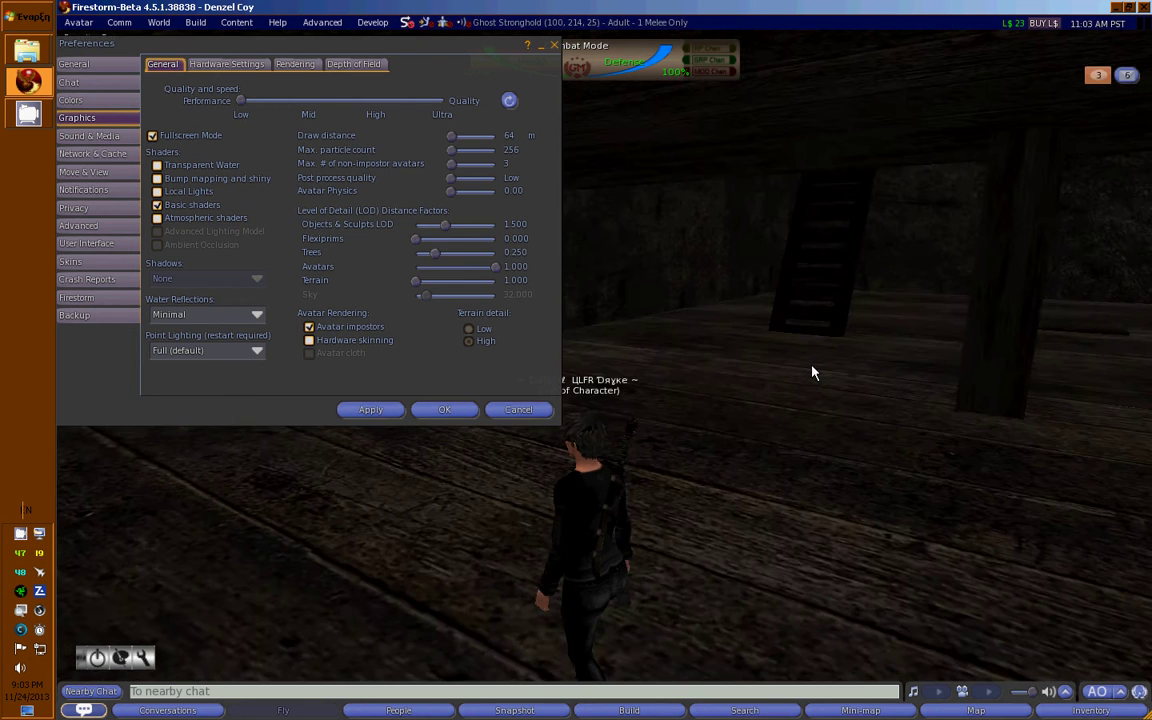
key(Up)
key(Right)
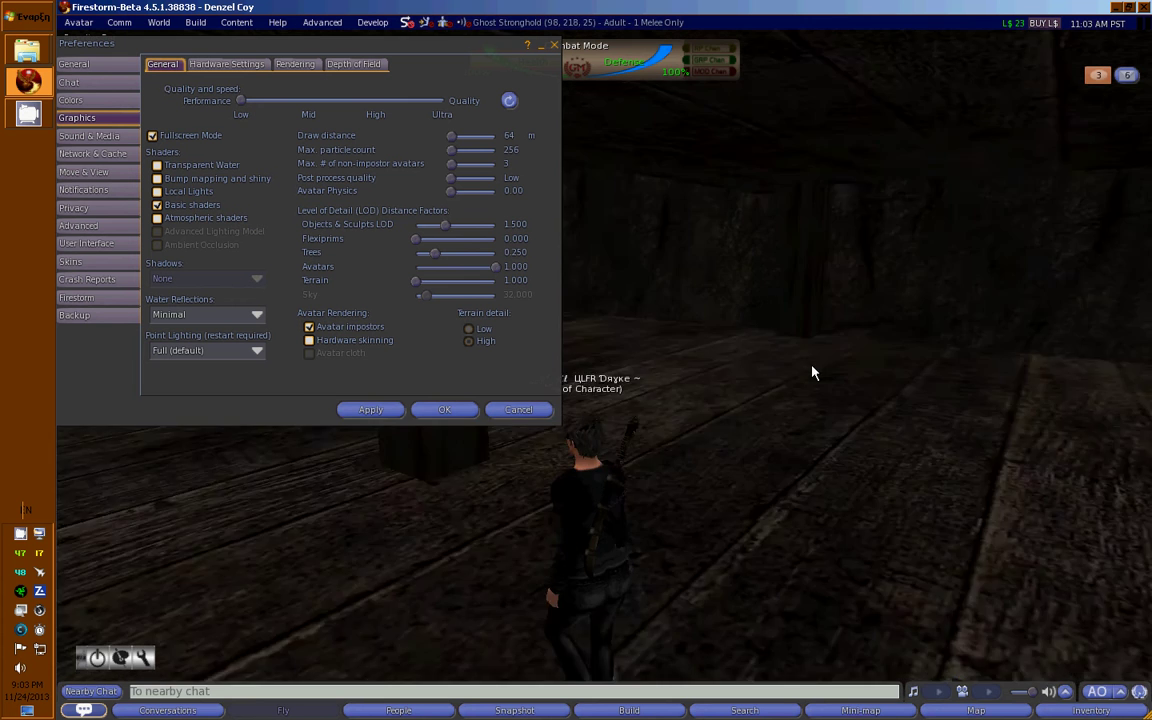
key(Up)
key(Right)
key(Up)
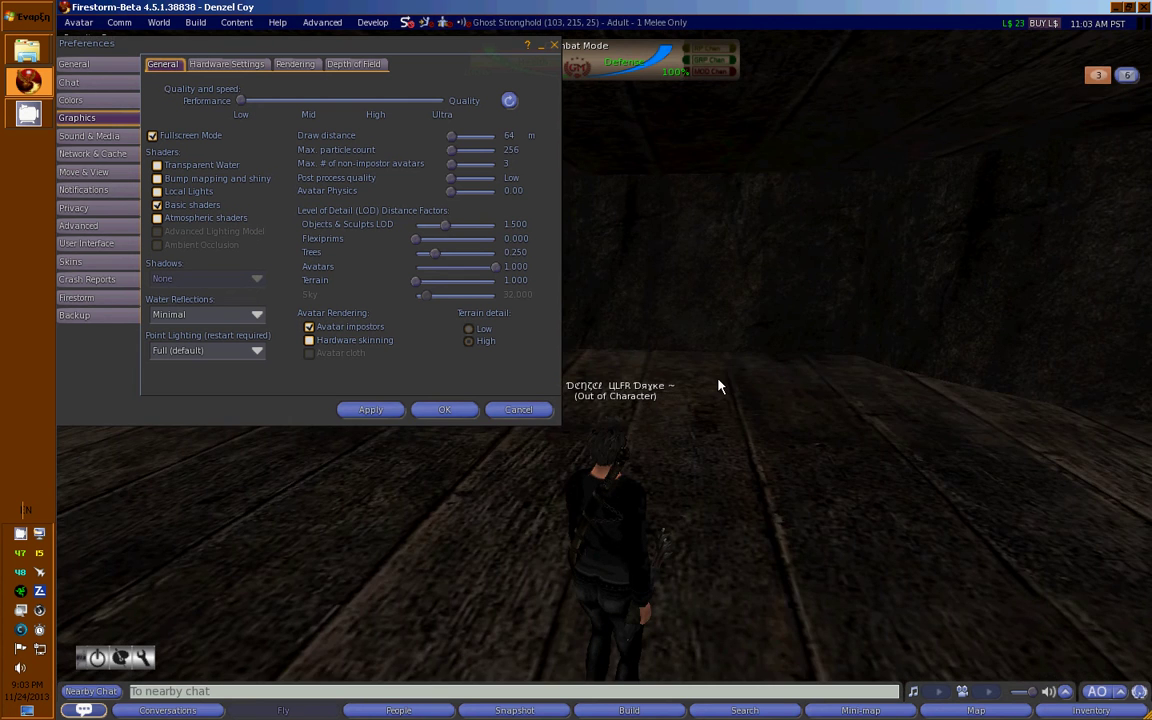
key(Left)
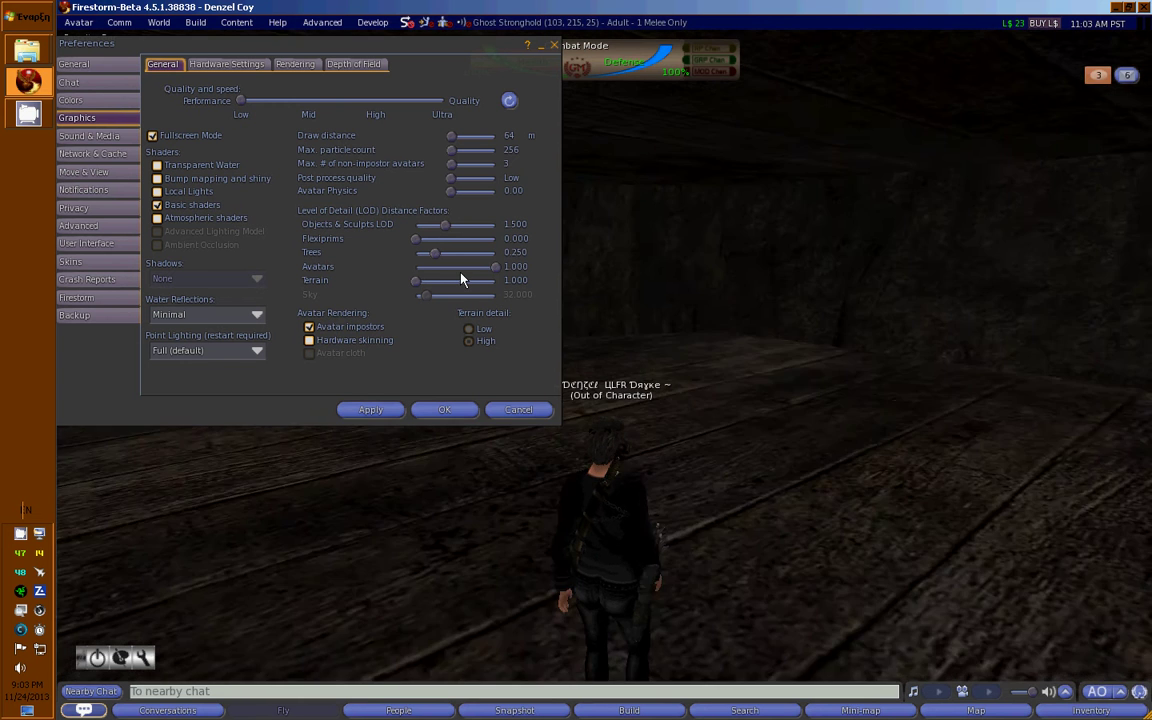
key(Left)
key(Up)
key(Left)
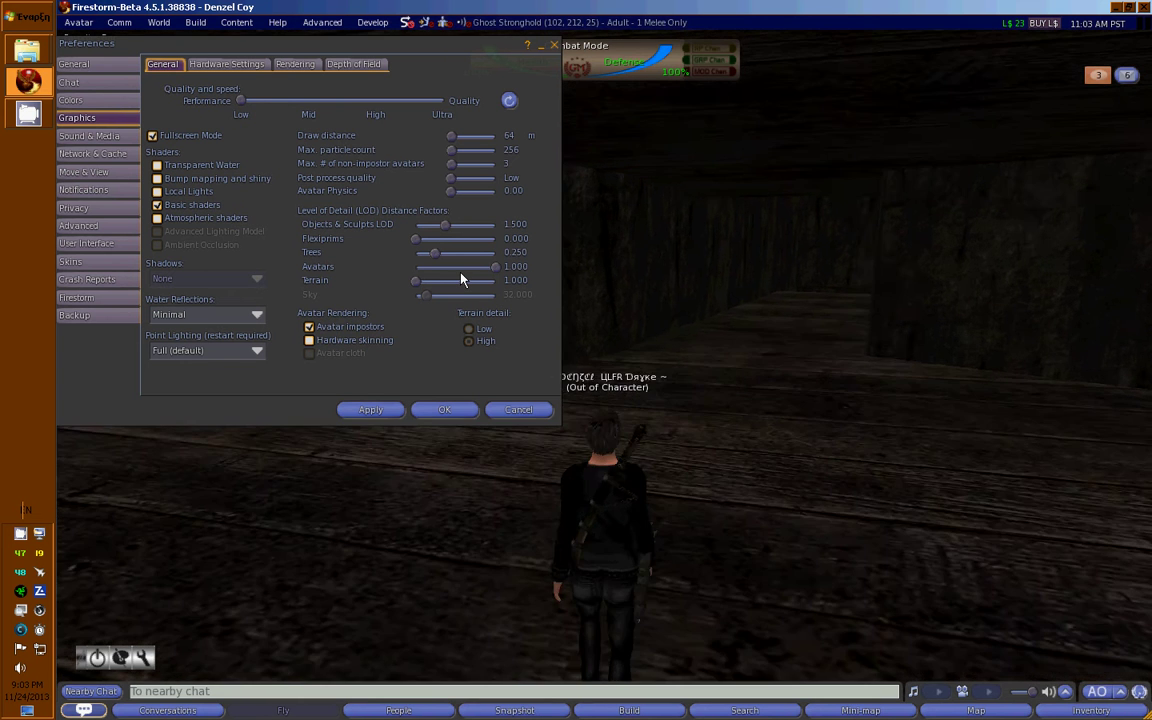
key(Up)
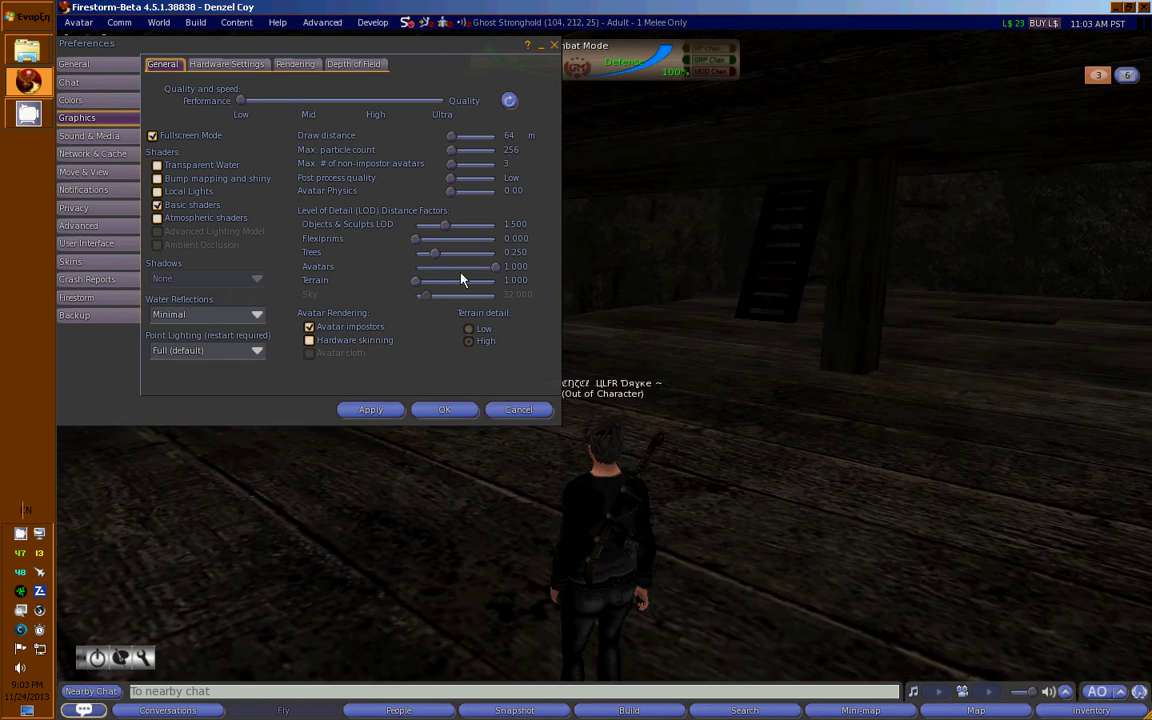
key(Right)
key(Left)
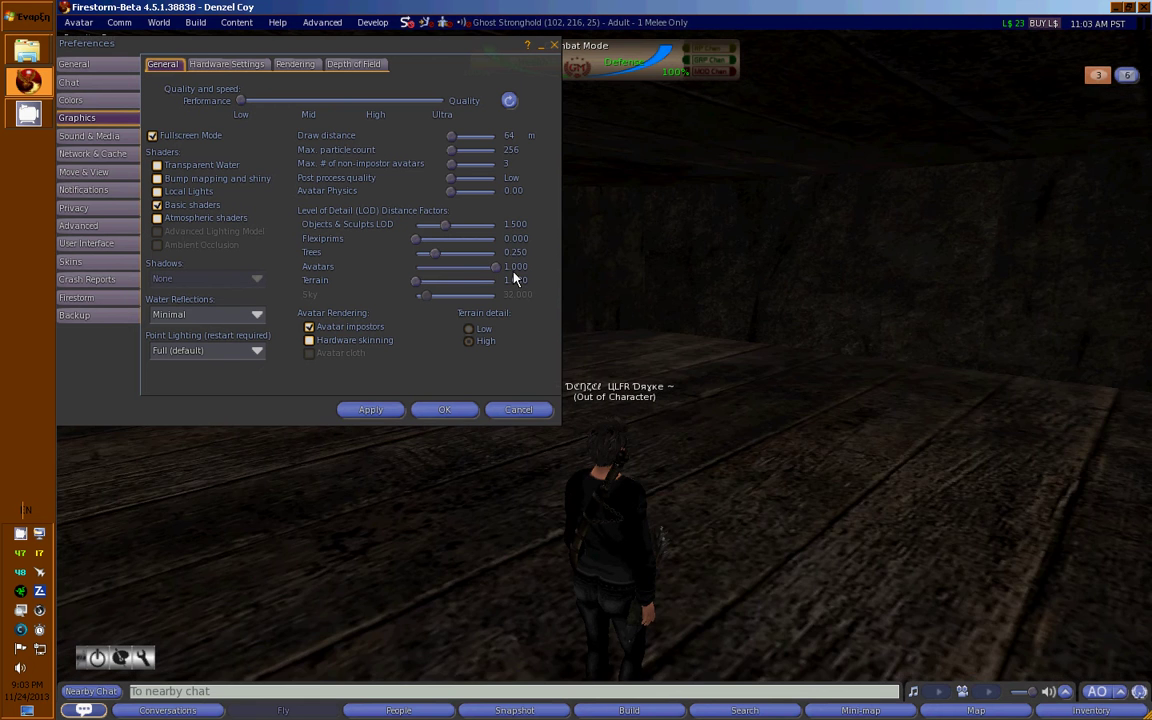
key(Left)
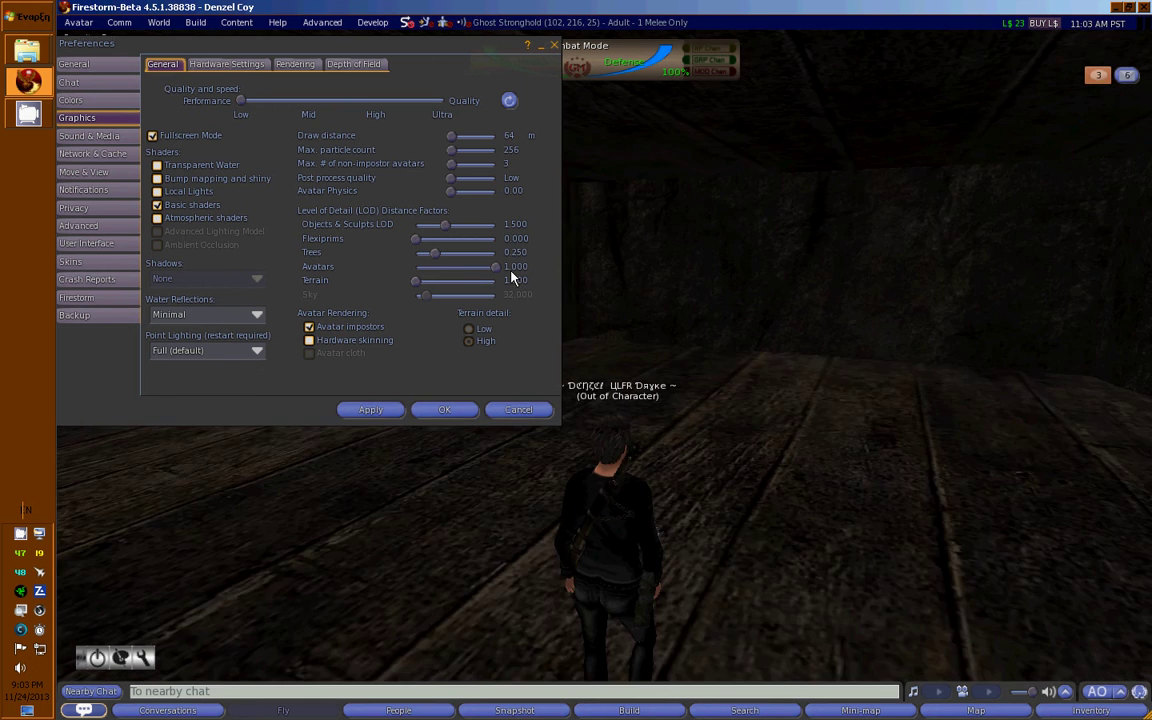
key(Left)
key(Left)
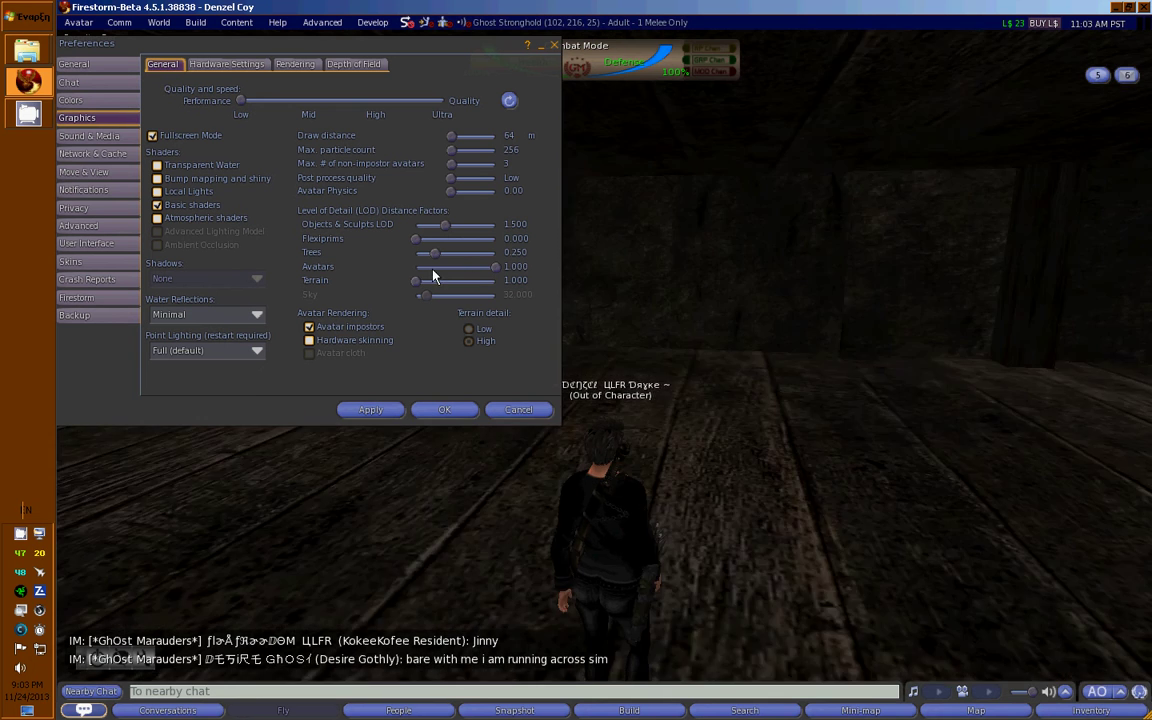
key(Up)
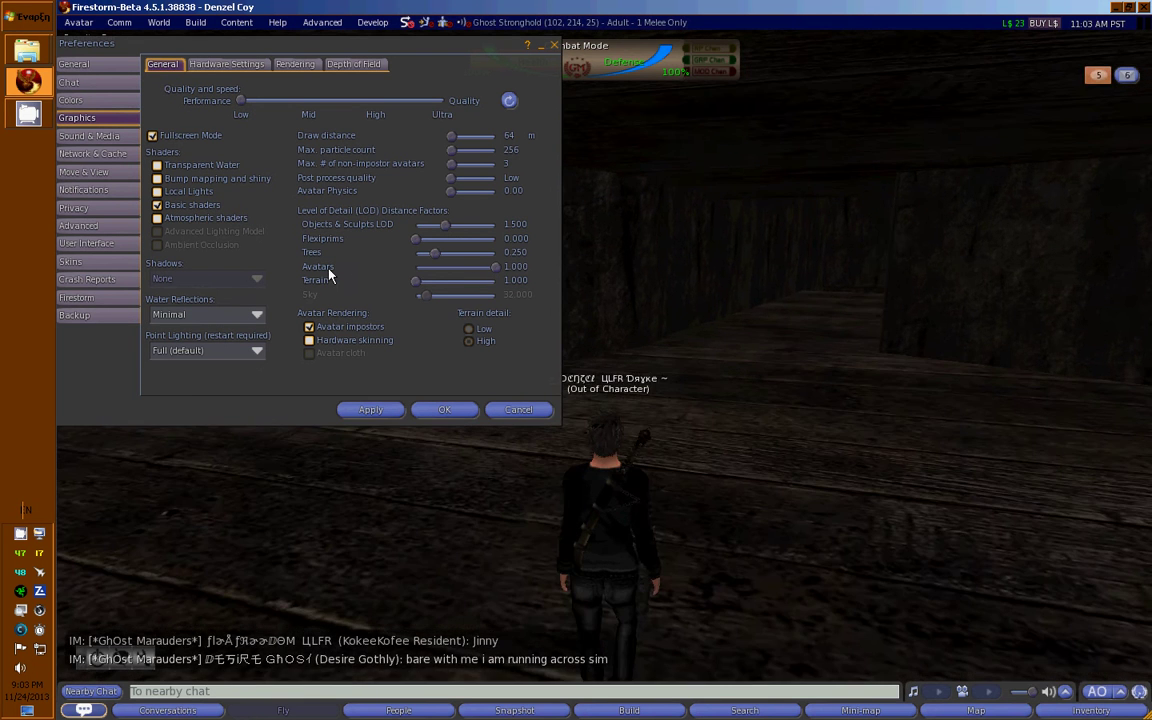
key(Left)
key(Up)
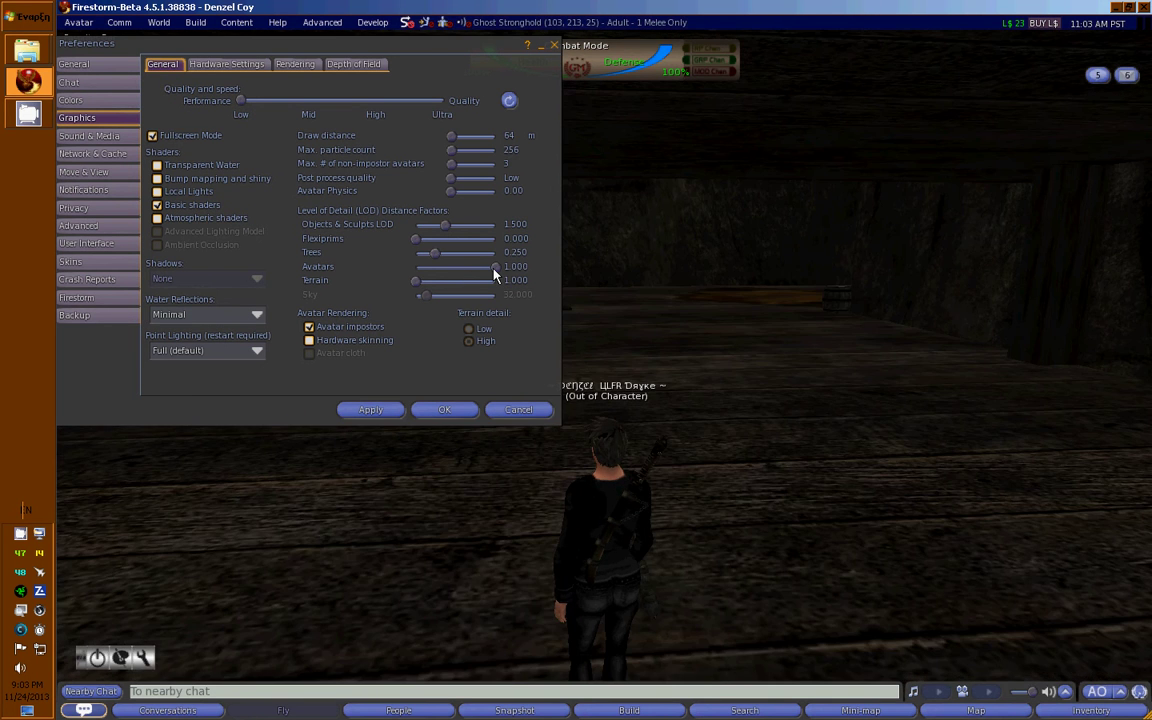
key(Up)
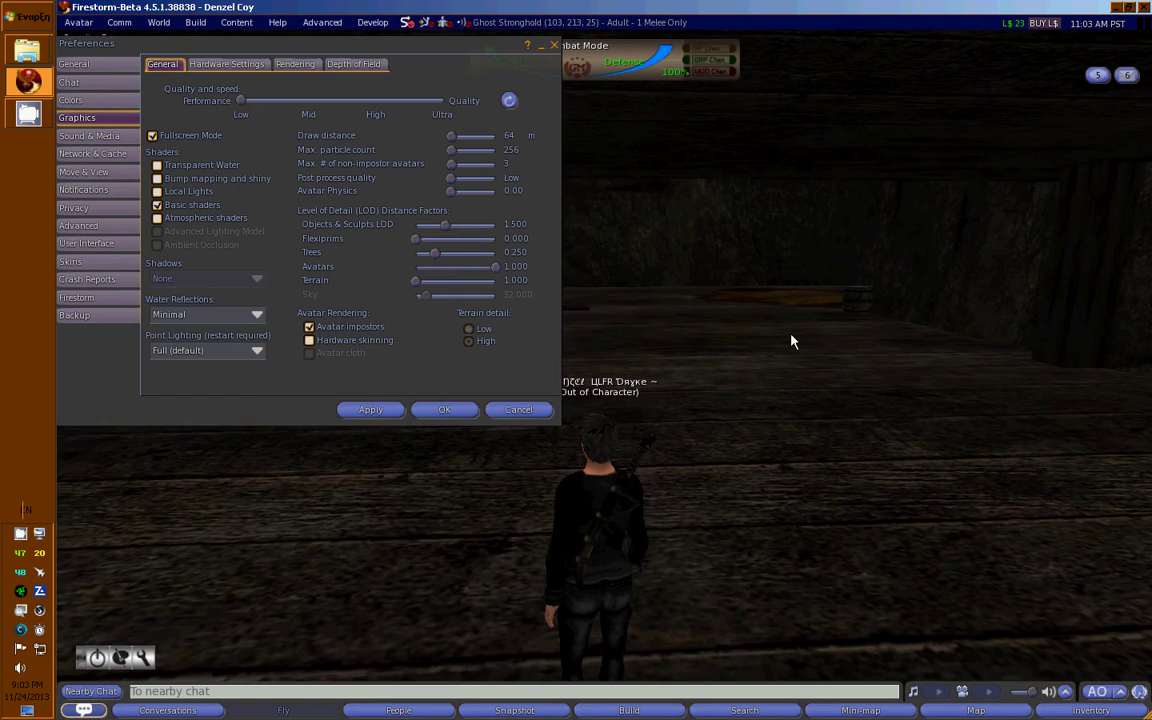
key(Left)
key(Up)
key(Up)
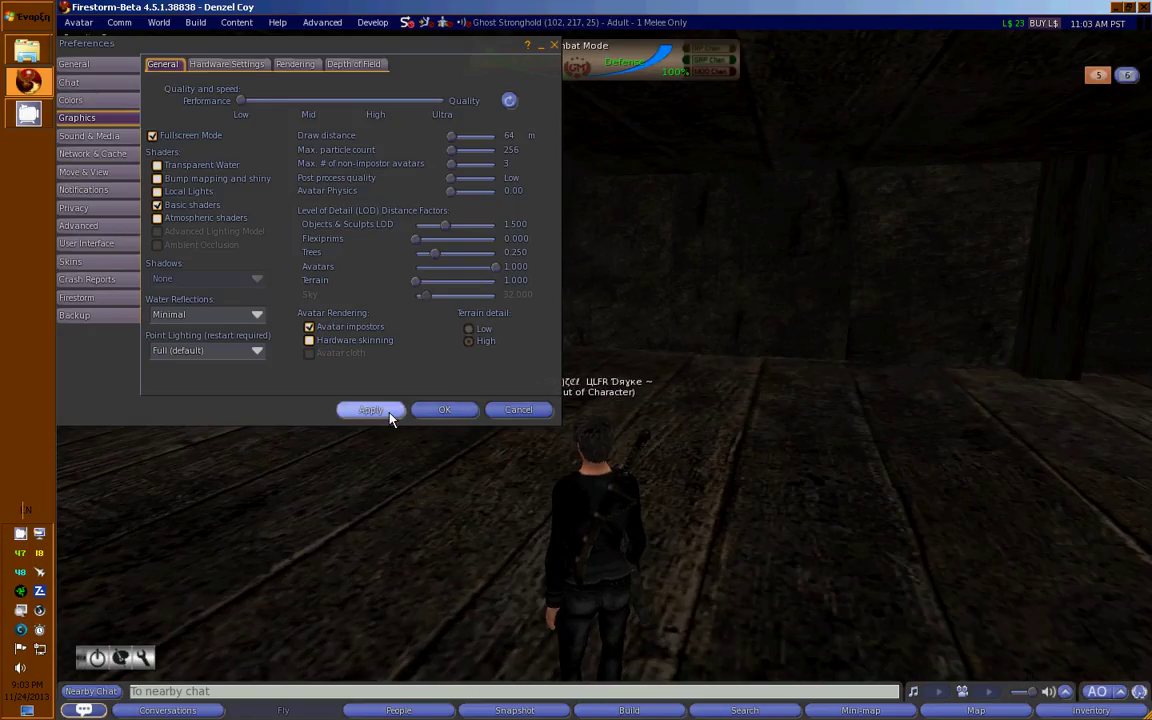
Step: Enable Hardware skinning under avatar rendering and apply the graphics settings
click(384, 411)
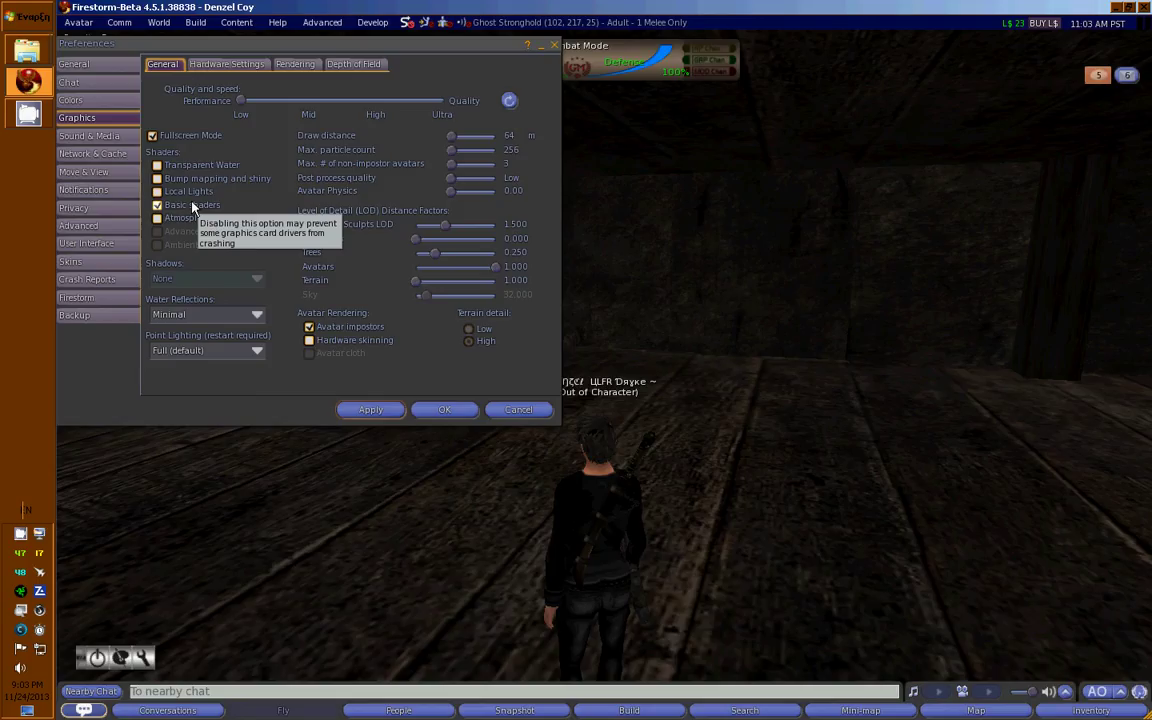
click(345, 341)
click(372, 410)
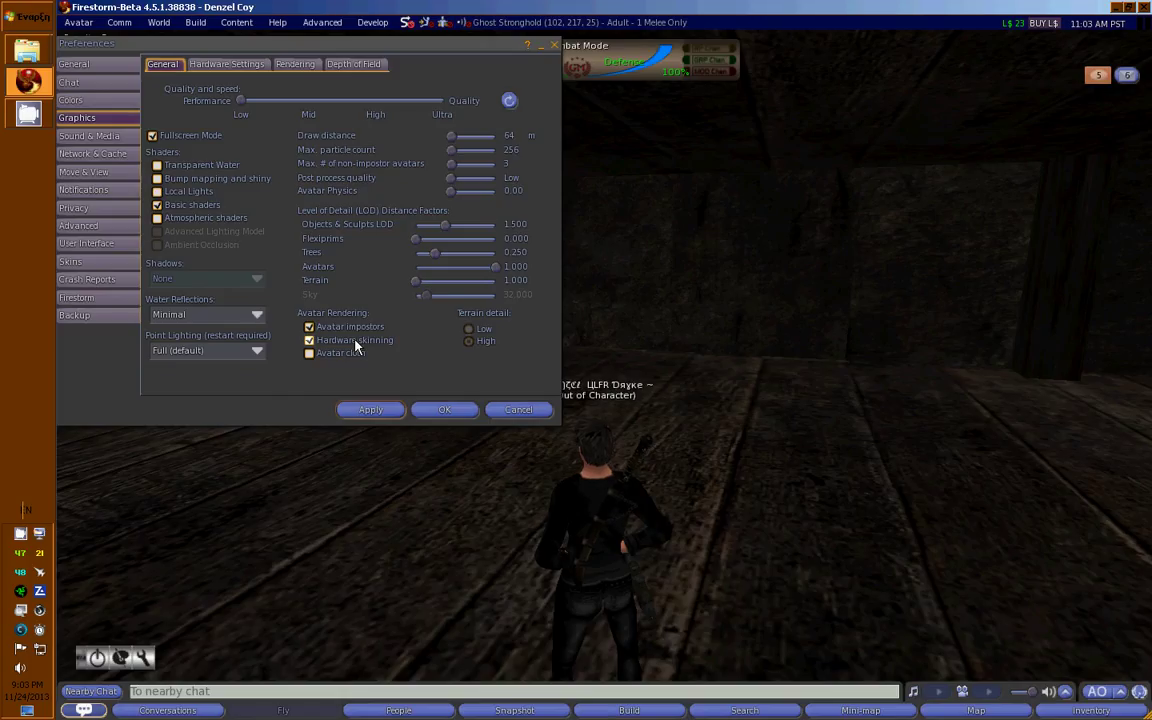
Step: Show the Statistics window beside the preferences, compare the frame rate with Hardware skinning off and on, and apply it enabled
key(ctrl+shift+1)
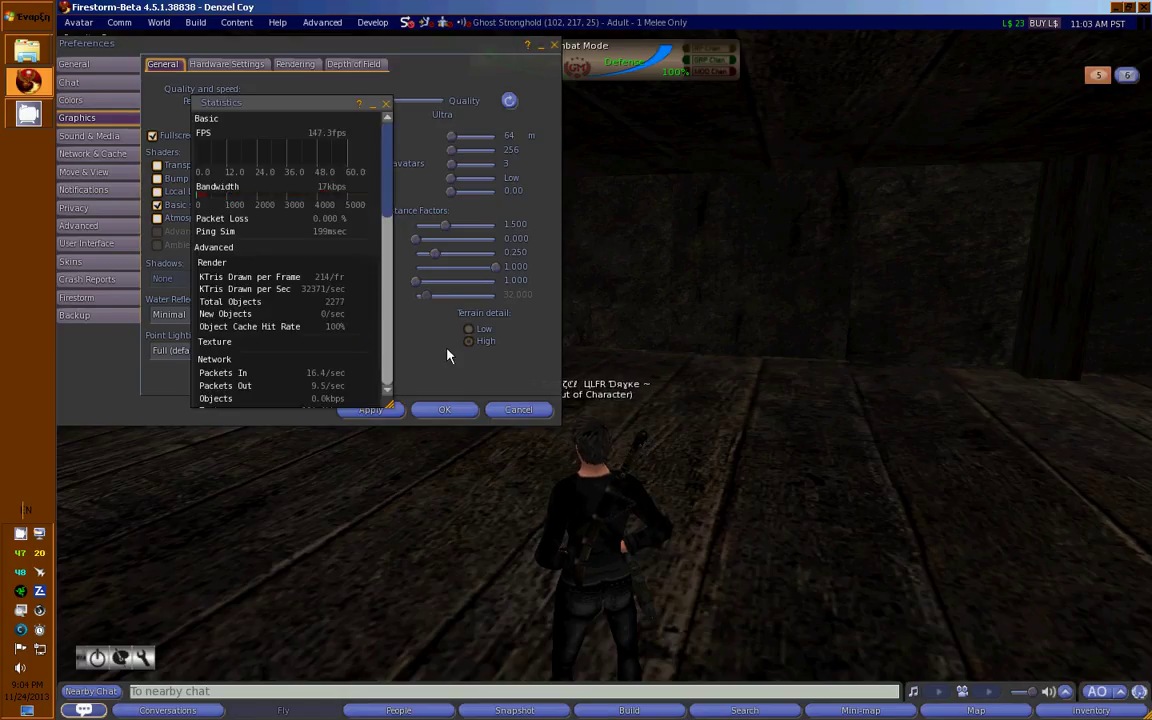
drag(368, 103, 287, 93)
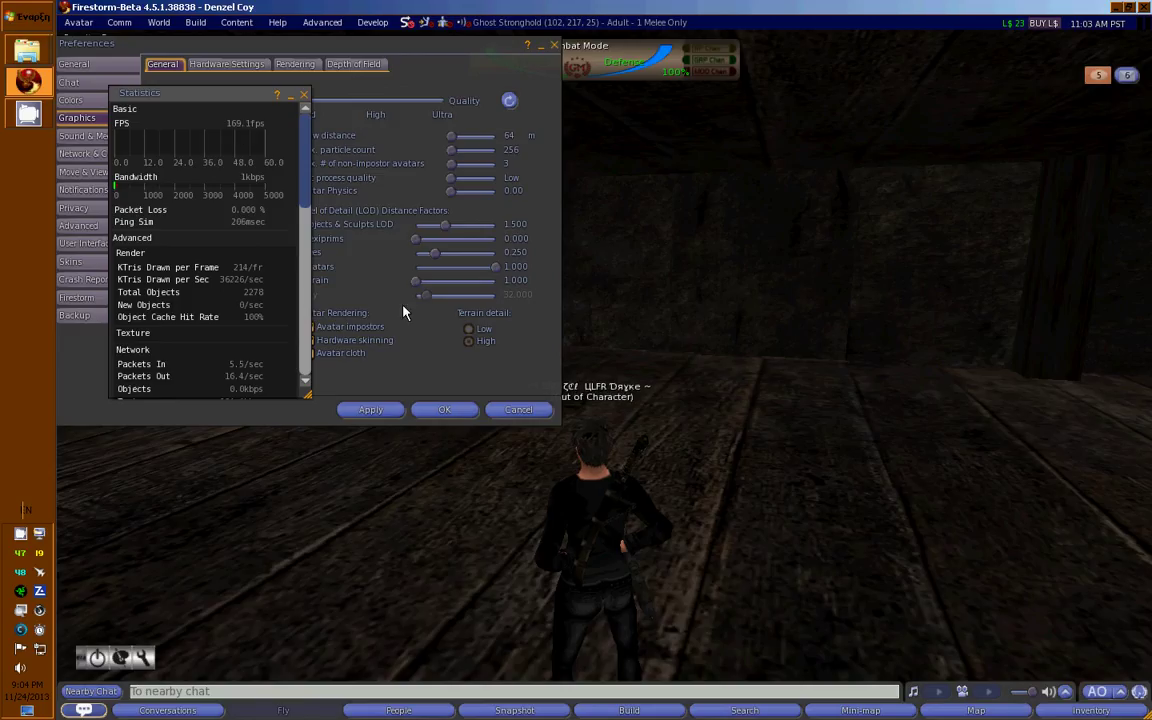
click(350, 342)
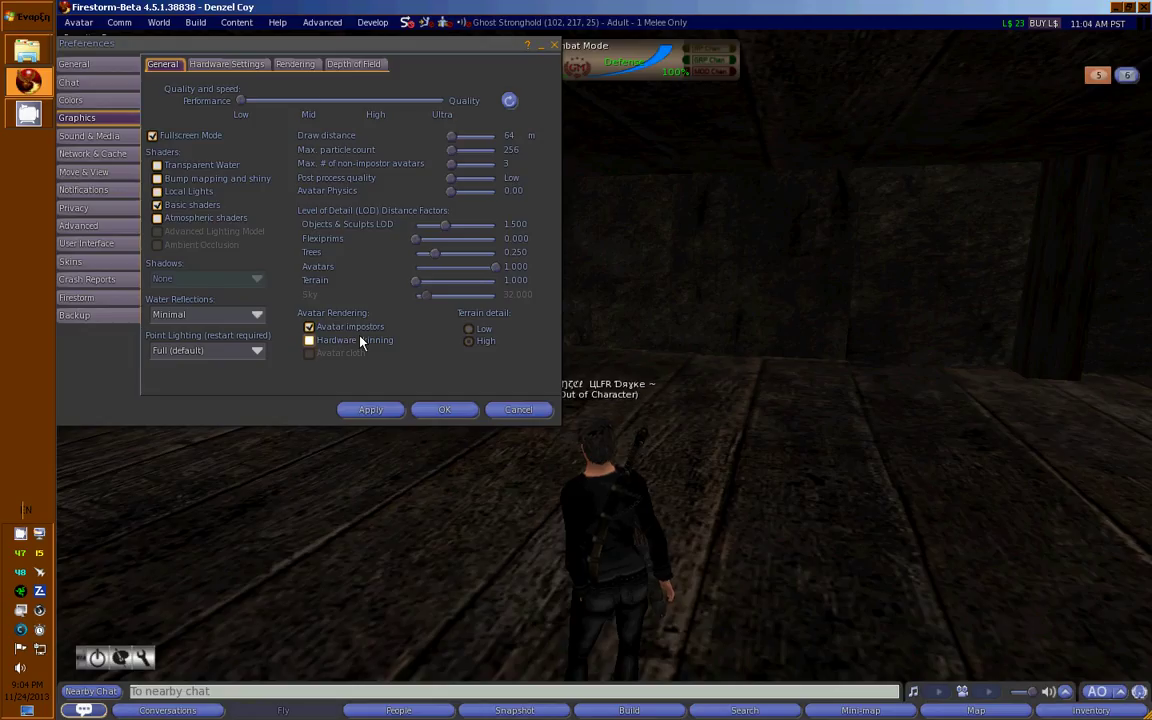
key(ctrl+shift+1)
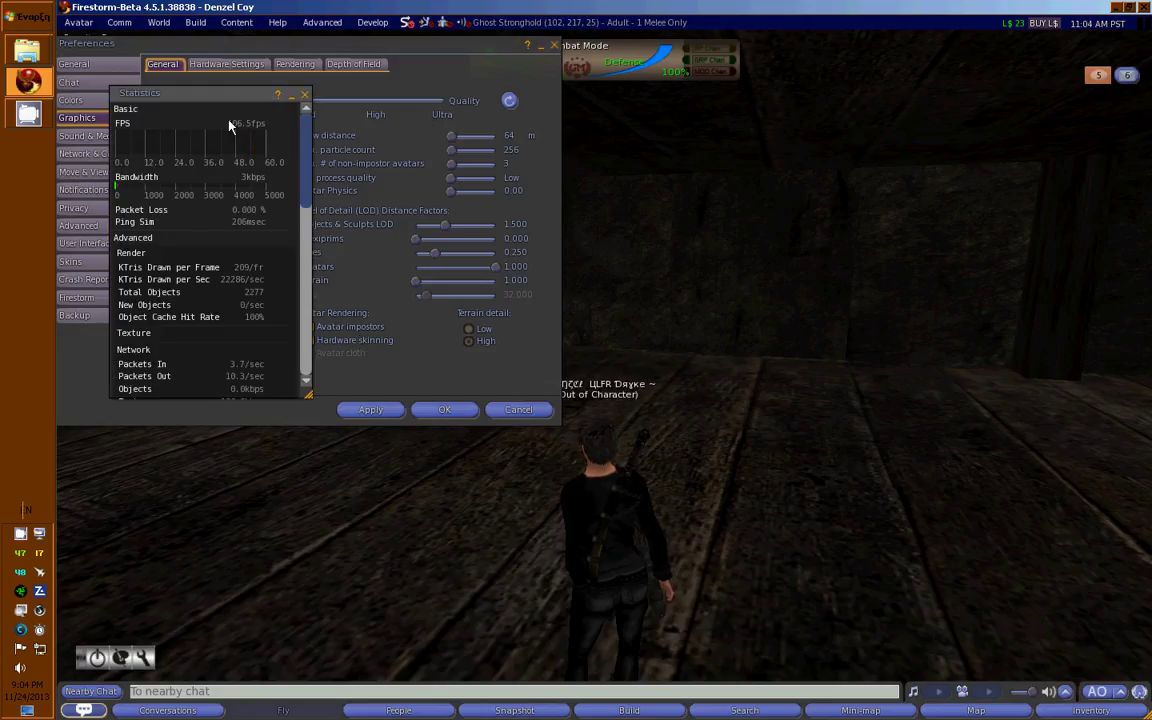
drag(466, 45, 898, 87)
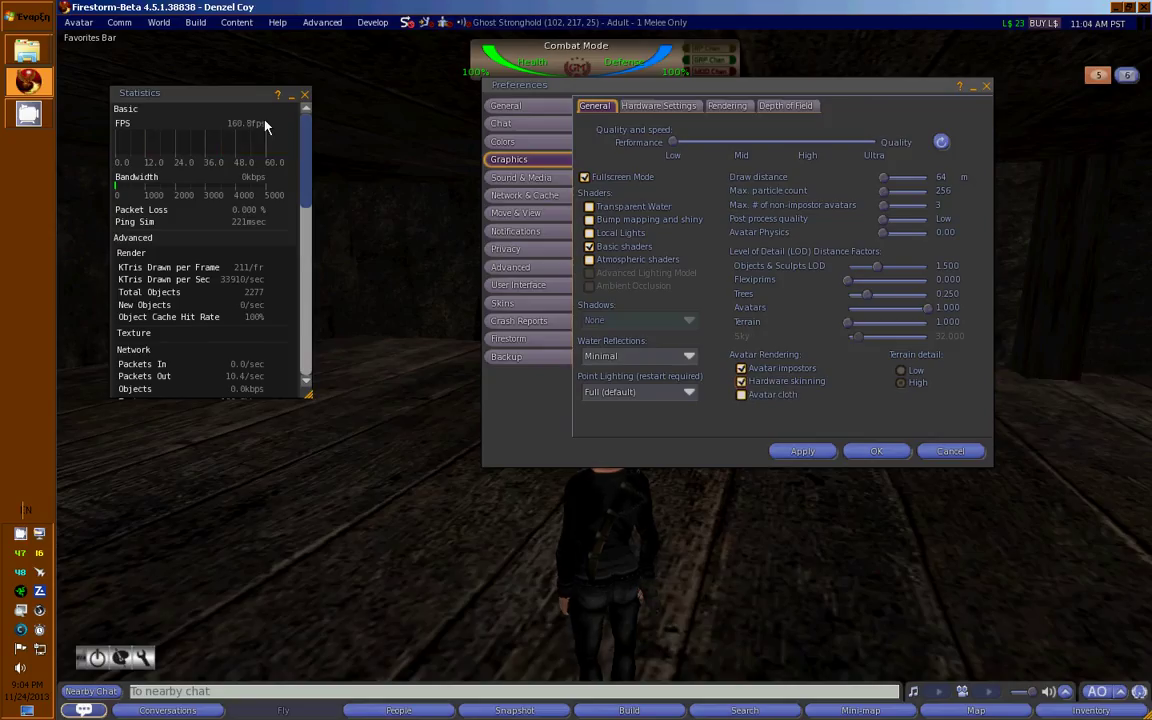
click(806, 452)
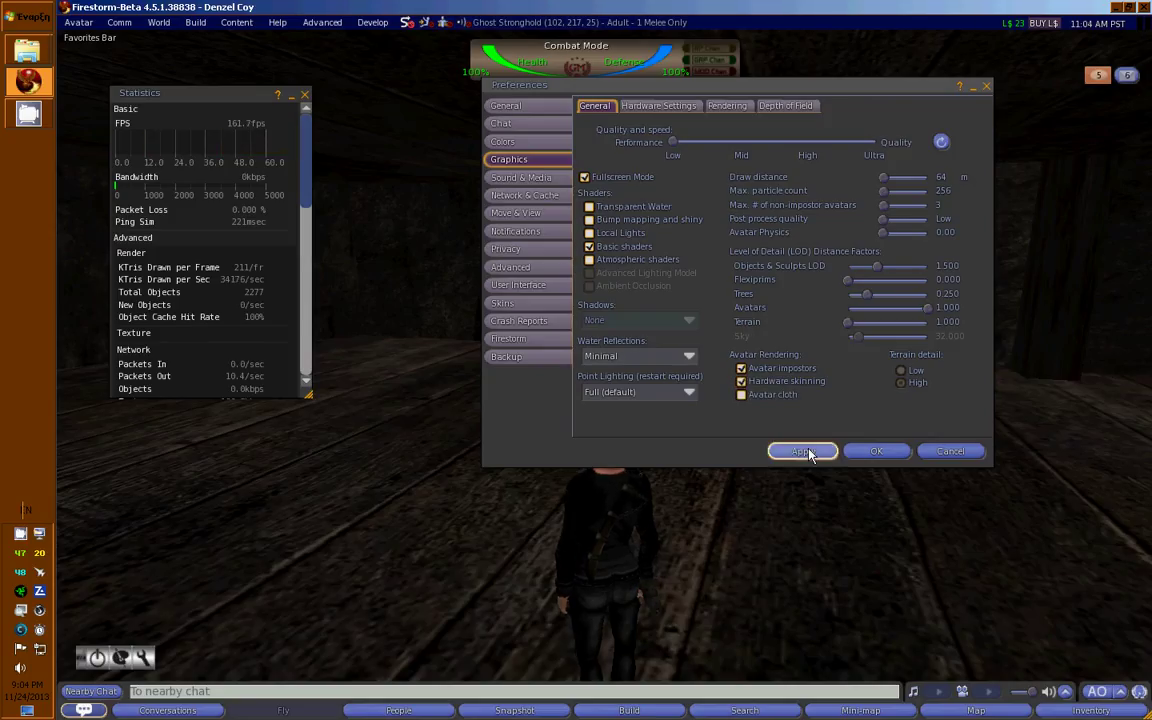
Step: Compare the frame rate with Basic shaders off and back on, and enable the Local Lights shader option
click(627, 254)
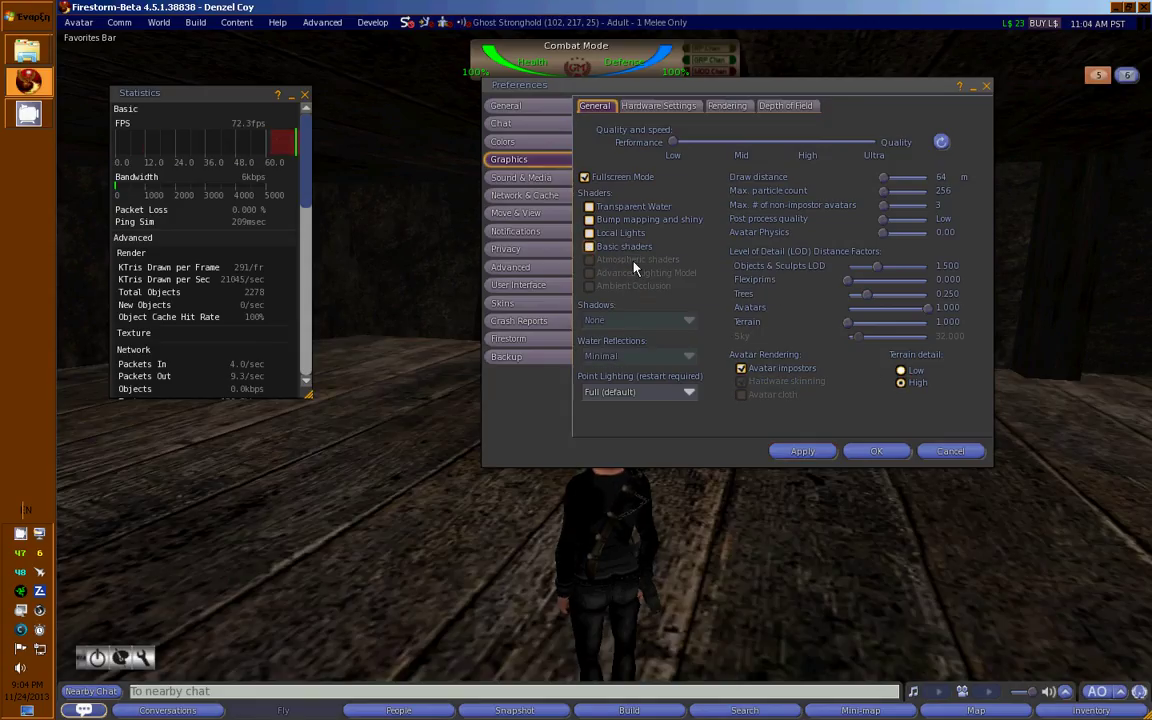
click(633, 263)
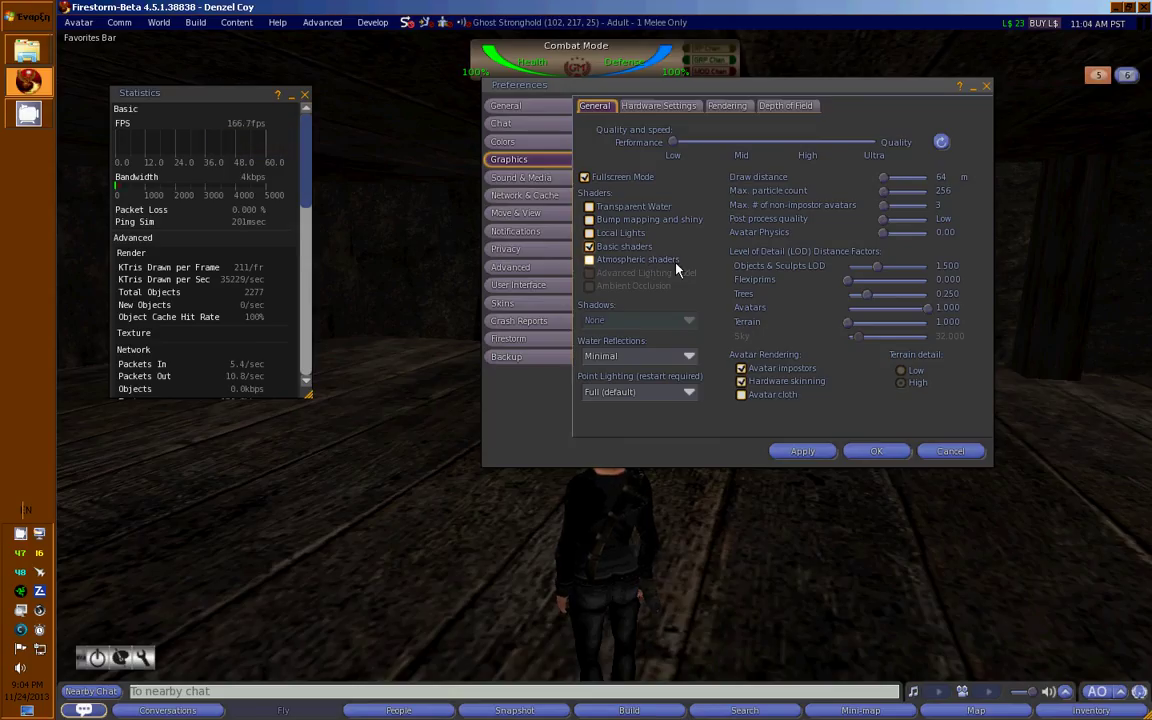
click(620, 233)
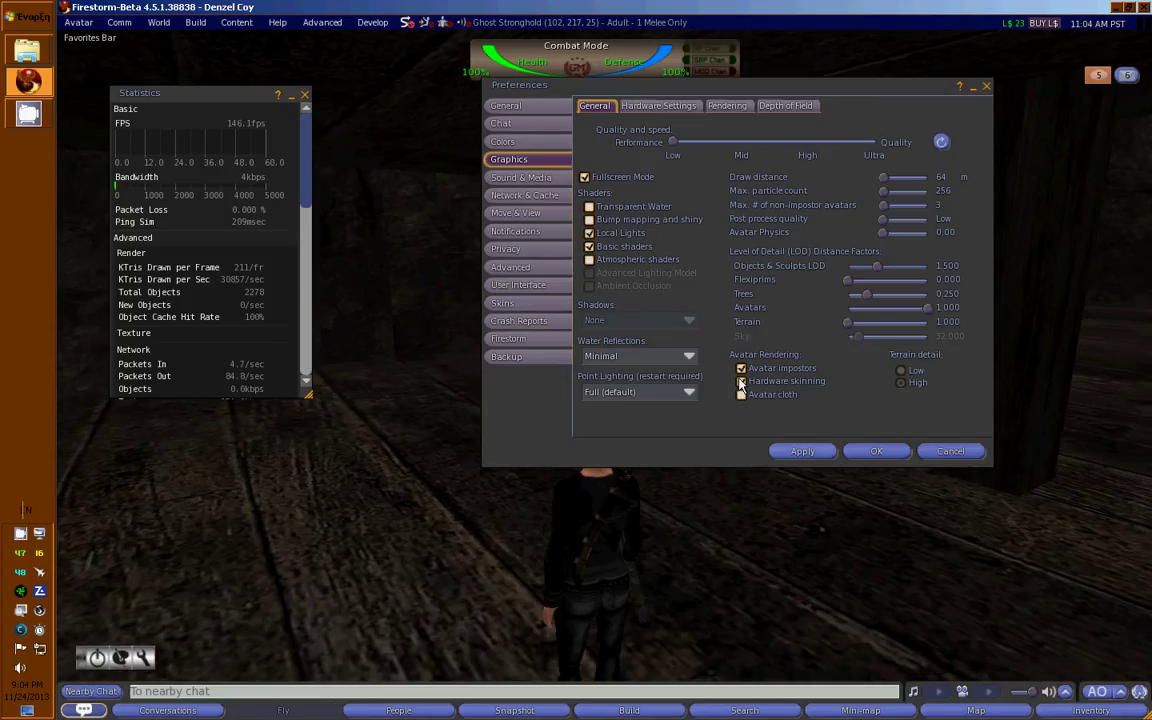
Step: In the graphics hardware settings, try Anisotropic Filtering but leave it off, apply, and disable Streamed VBOs
click(650, 107)
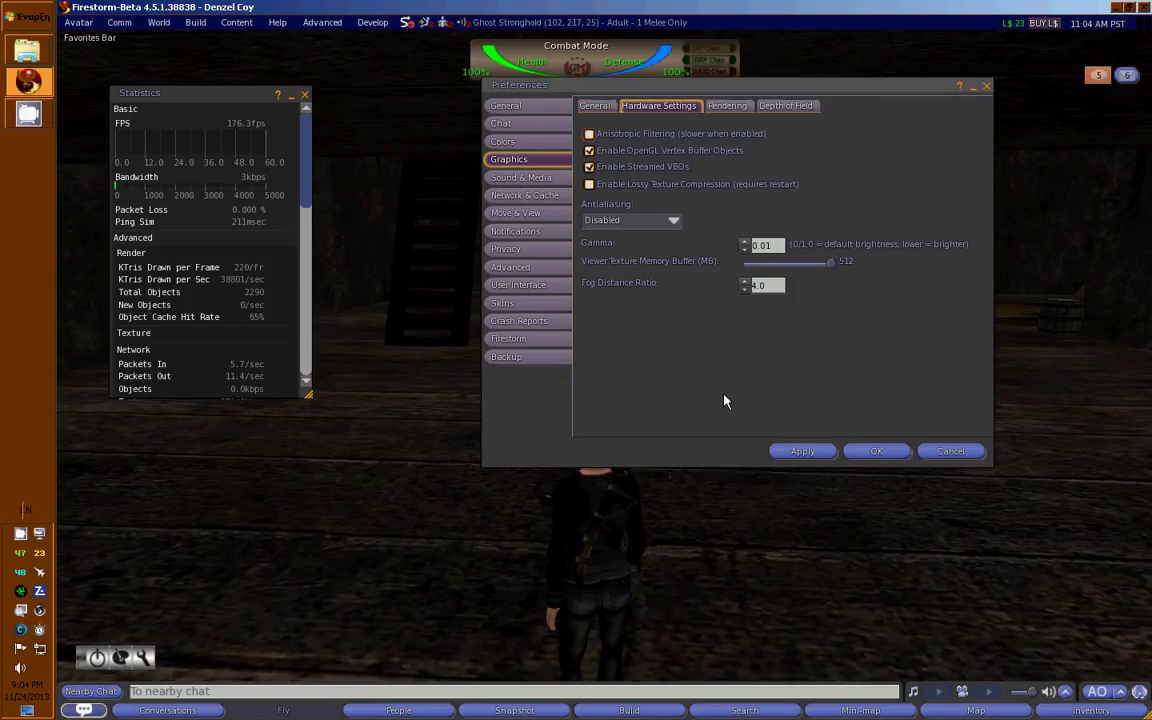
click(623, 134)
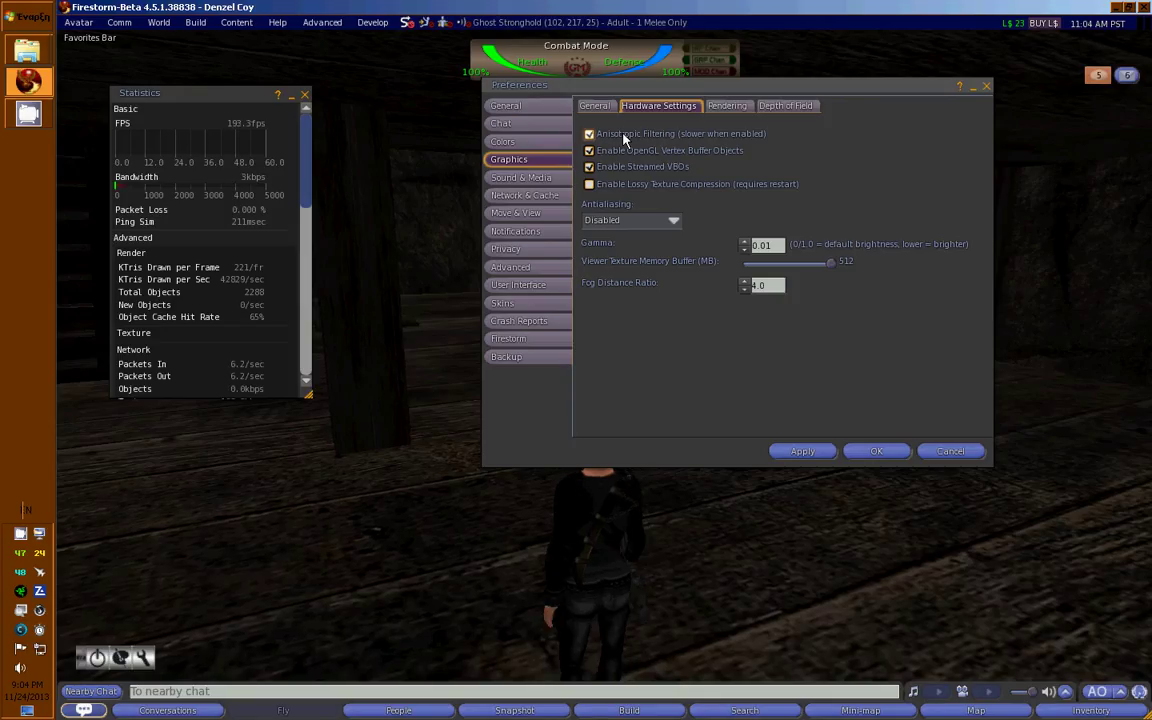
click(622, 135)
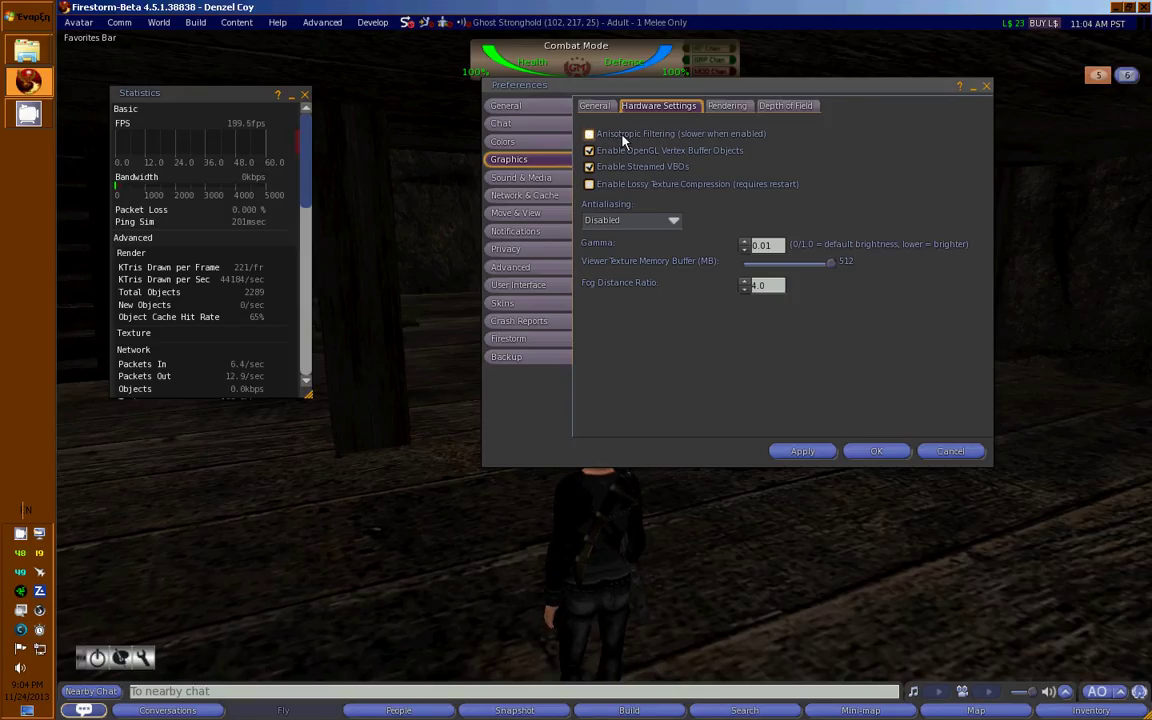
click(799, 446)
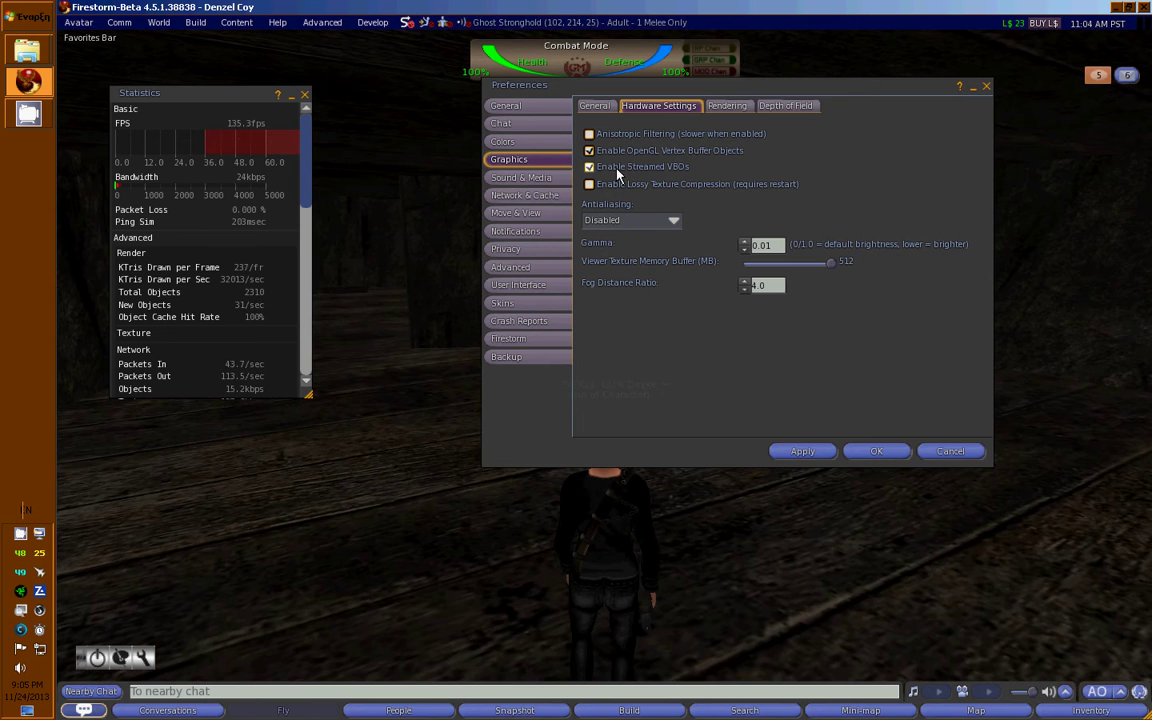
click(618, 170)
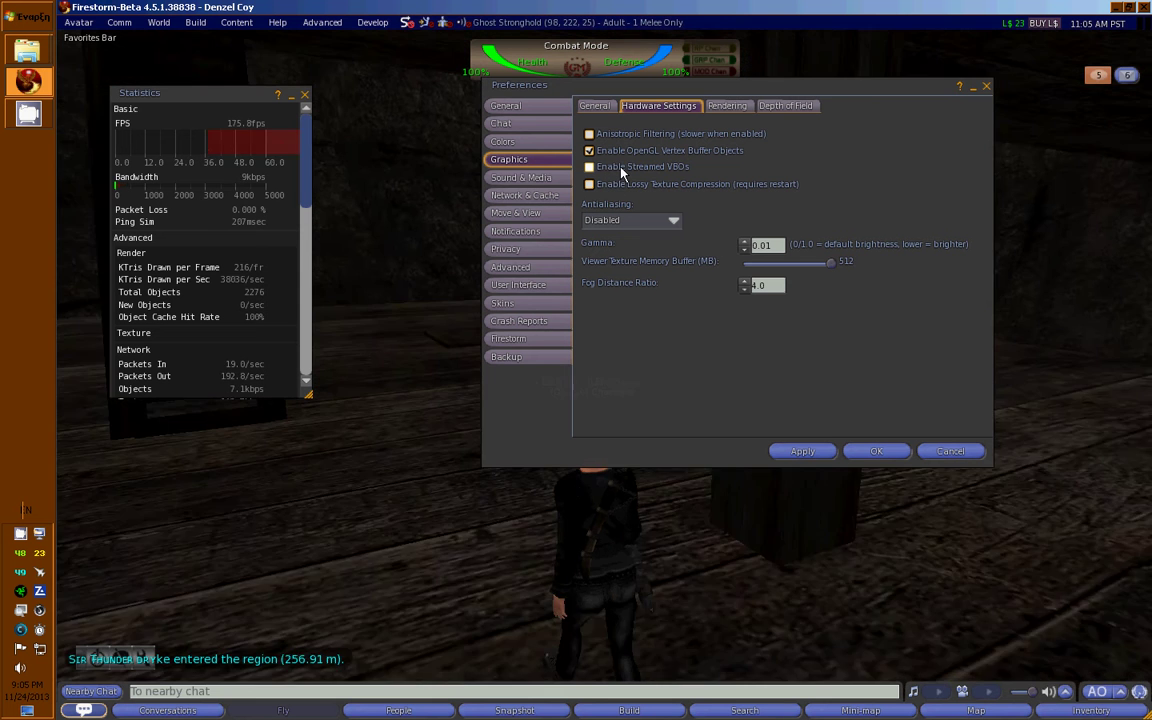
Step: Try a gamma of 0.00 while walking the avatar around, and set it back to 0.01
click(744, 249)
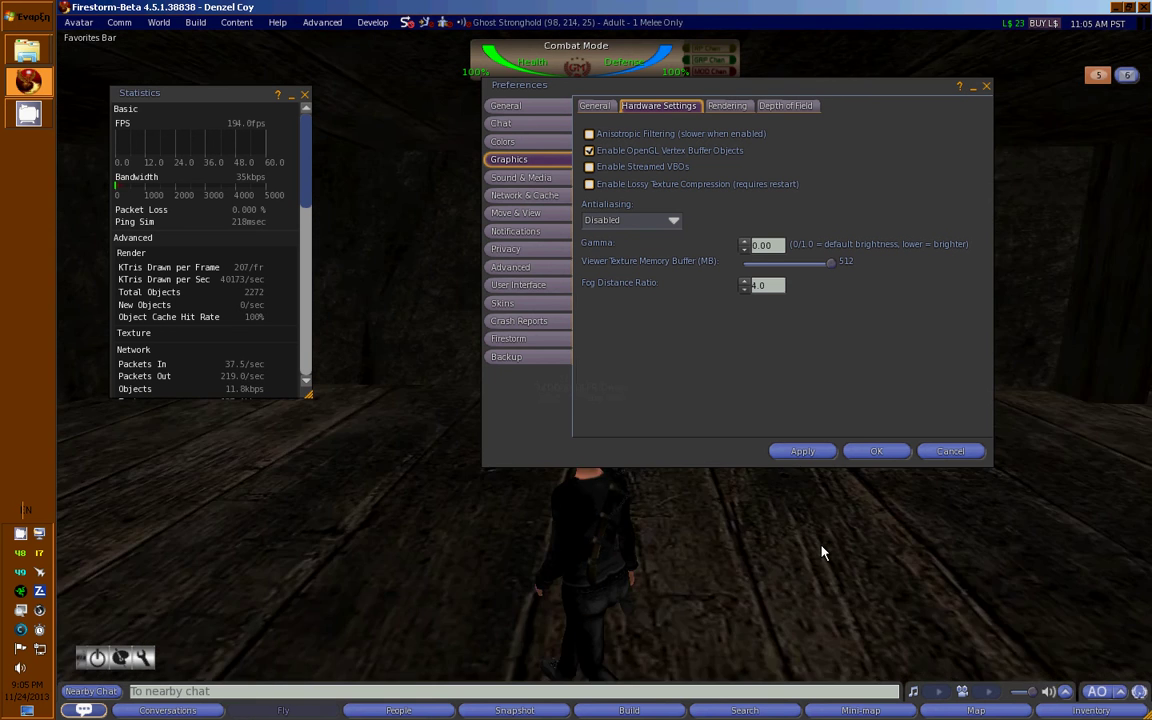
key(Up)
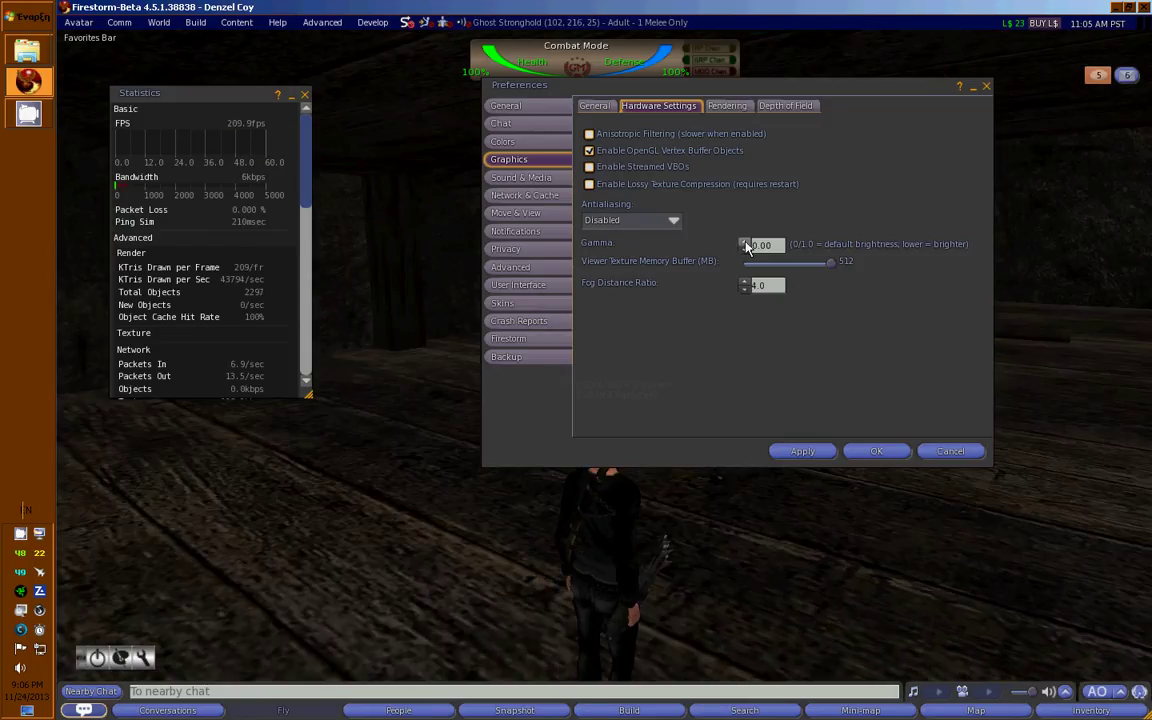
click(745, 243)
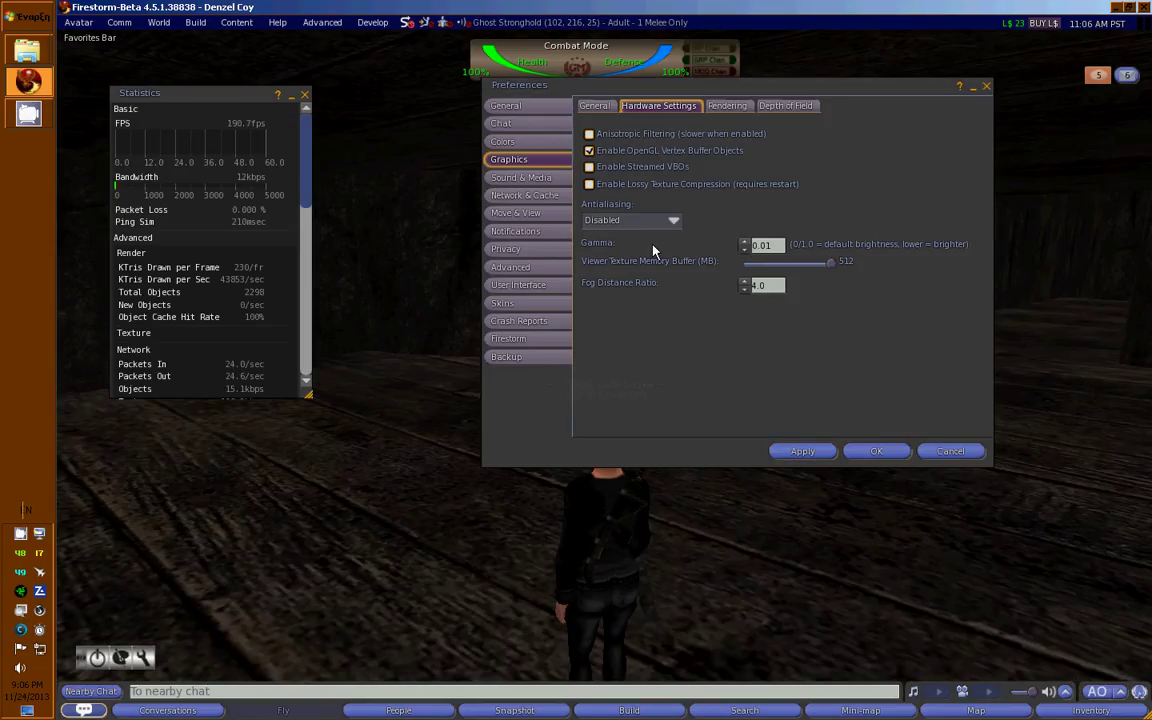
click(782, 245)
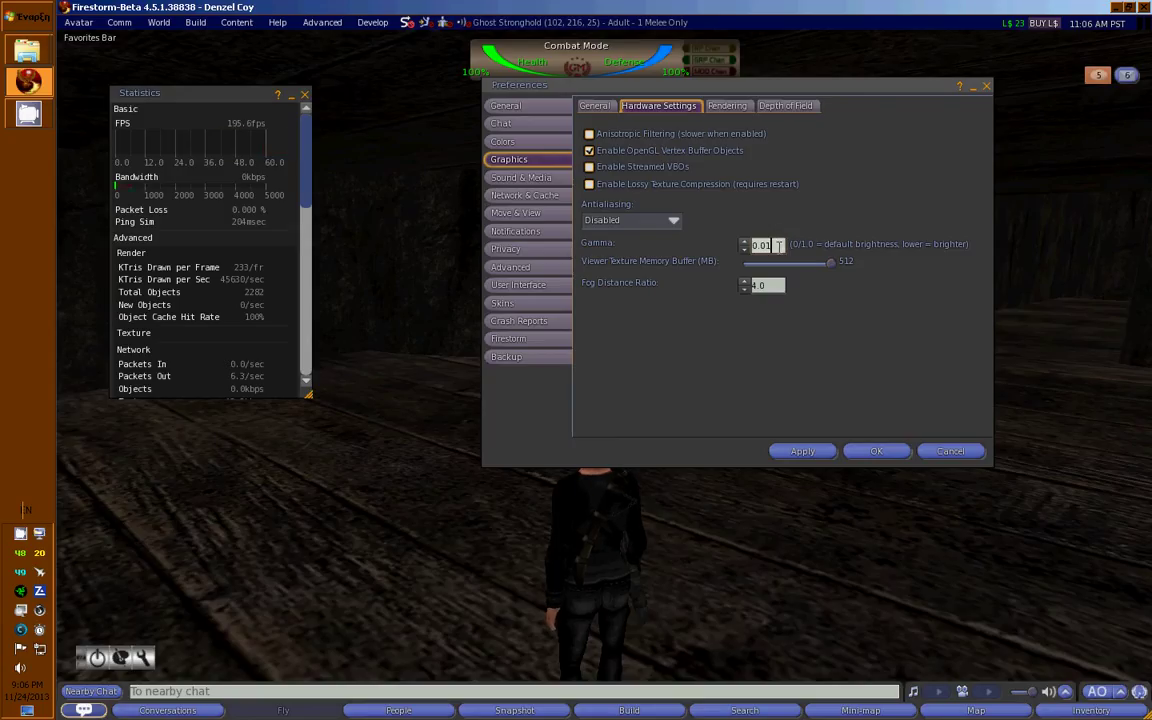
click(784, 522)
key(Right)
Step: Turn Atmospheric shaders on to check its effect on the gamma and fog hardware settings, and turn it back off
click(594, 105)
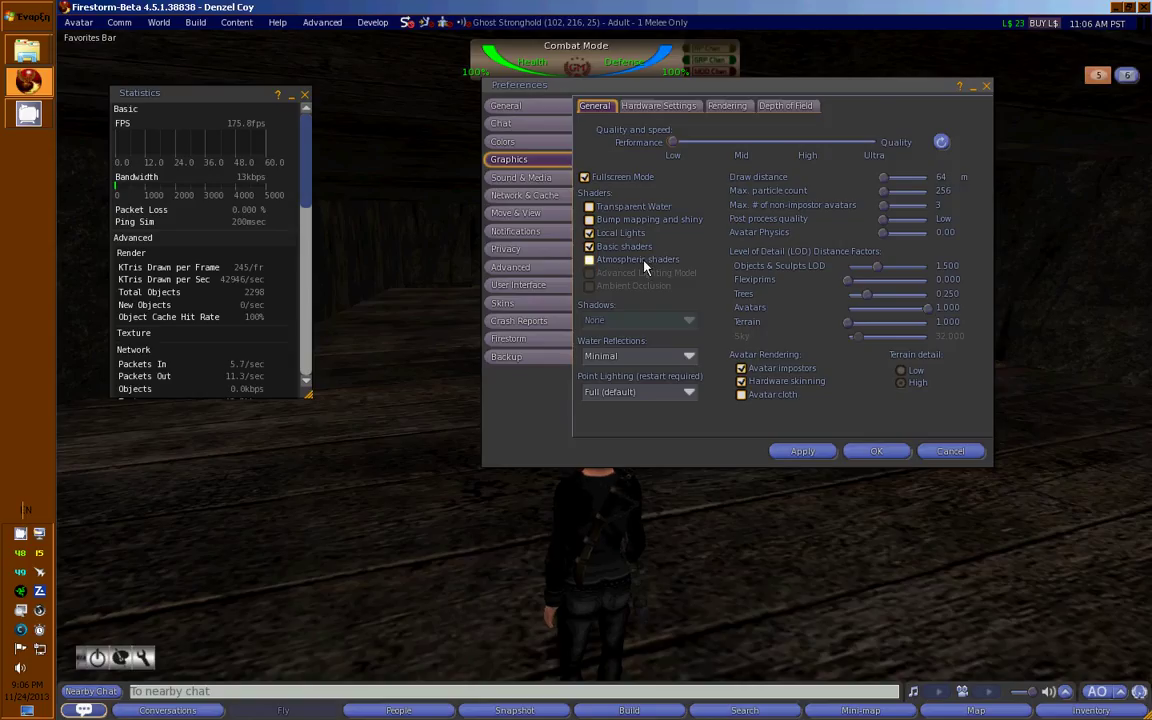
click(656, 105)
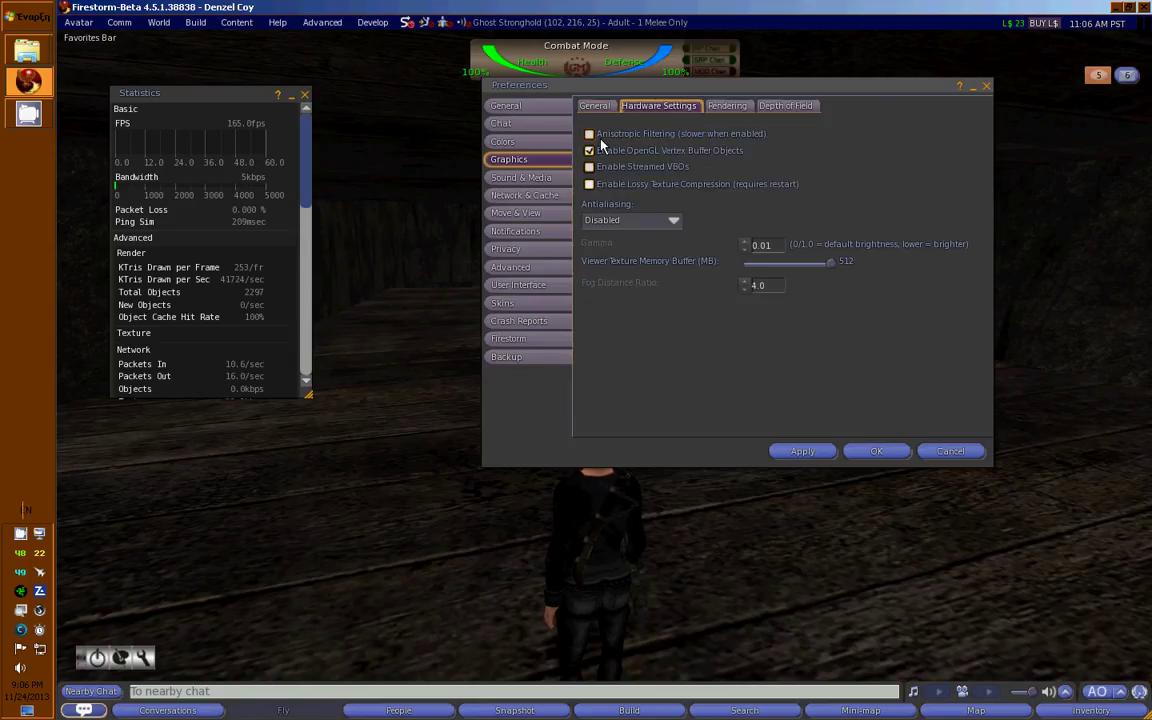
click(594, 105)
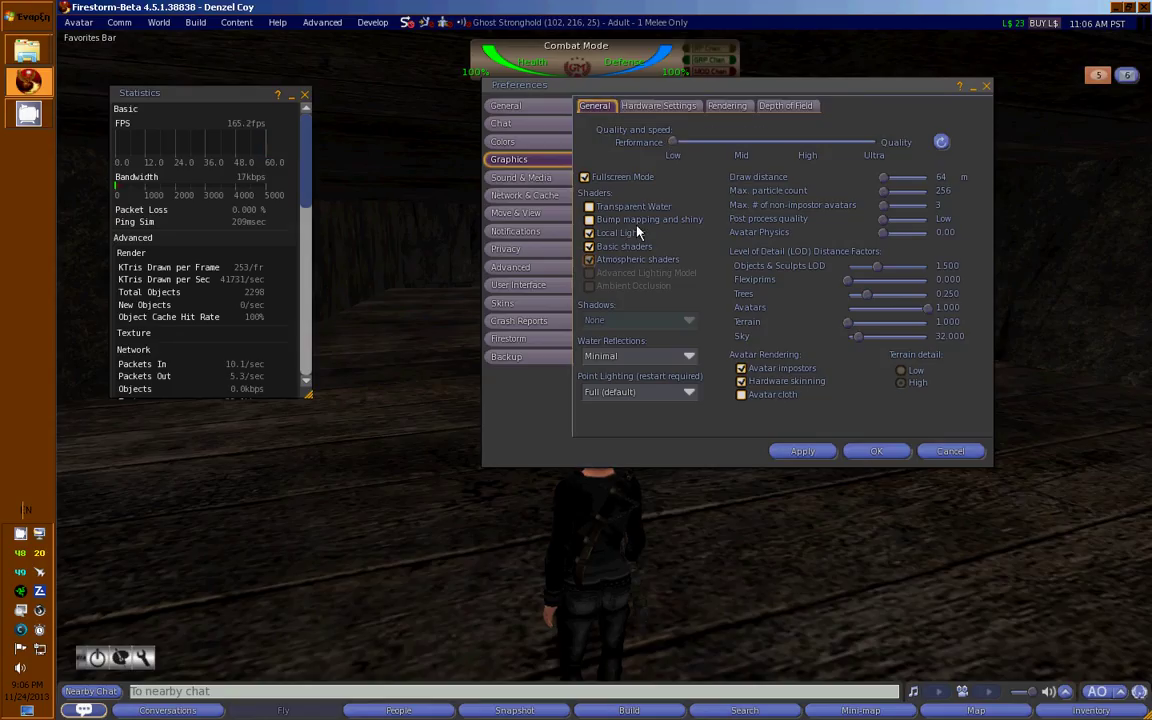
click(656, 105)
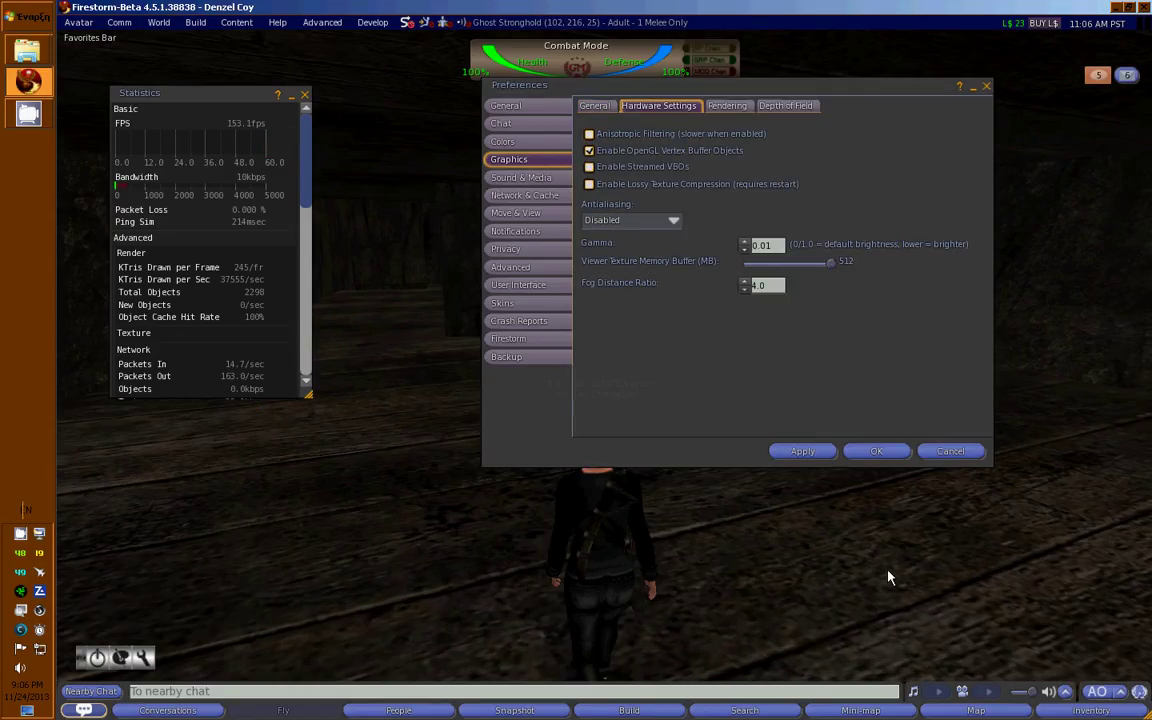
Step: Walk the avatar around the room and lower the gamma to 0.00
key(Up)
key(Right)
key(Up)
key(Right)
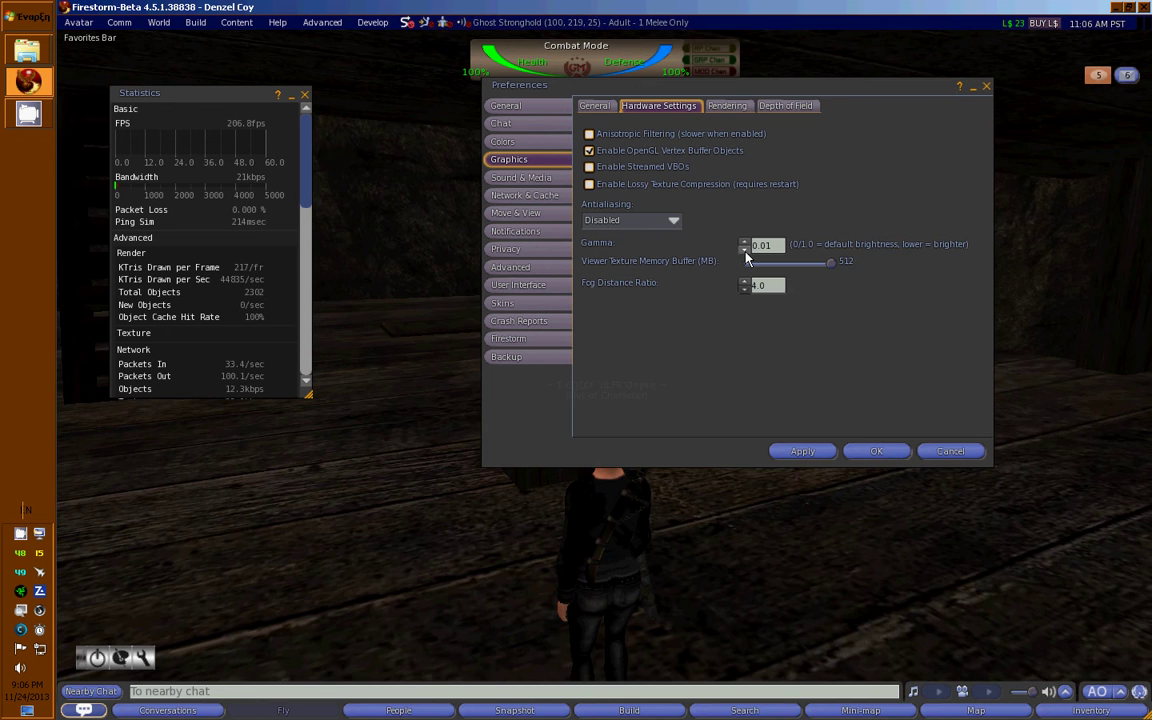
click(746, 251)
click(745, 251)
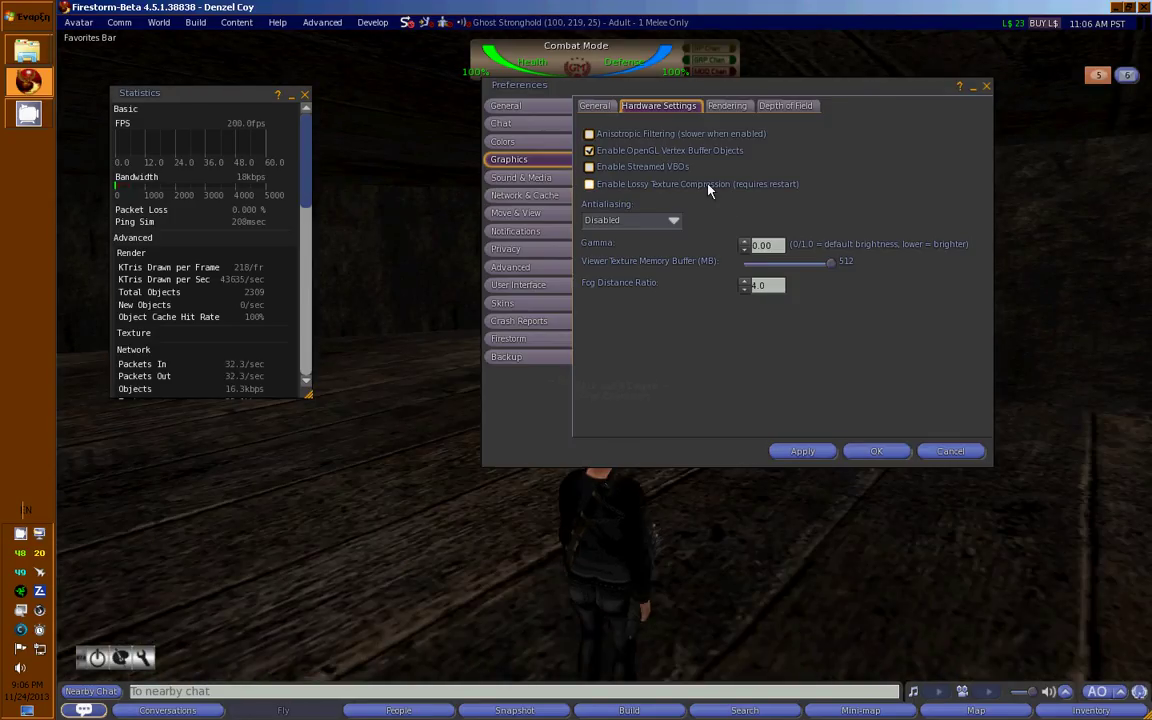
Step: Look through the Rendering and Depth of Field graphics settings and the general Sound & Media preferences
click(727, 105)
click(785, 105)
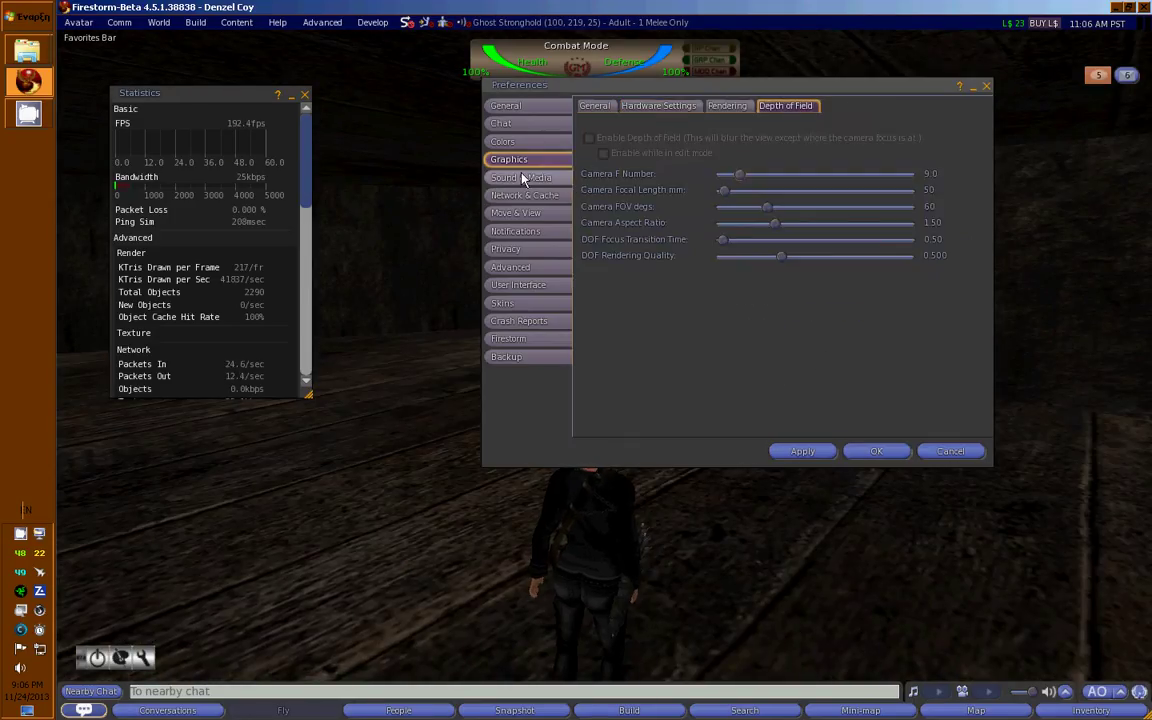
click(522, 177)
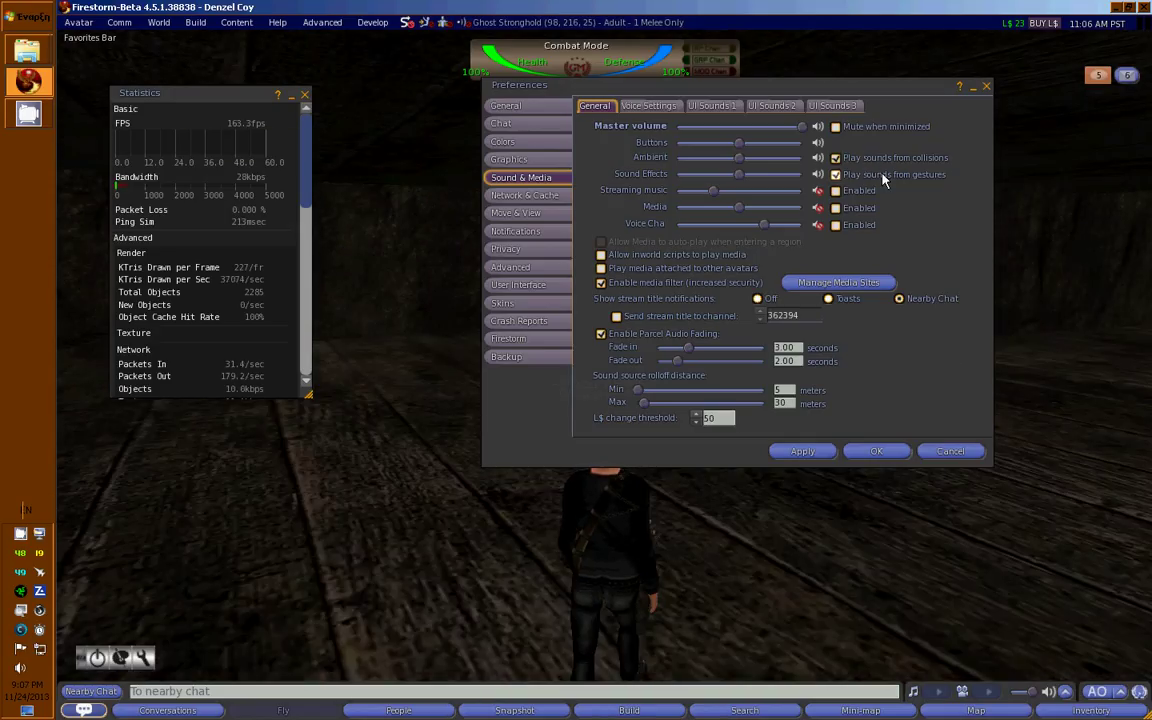
key(Up)
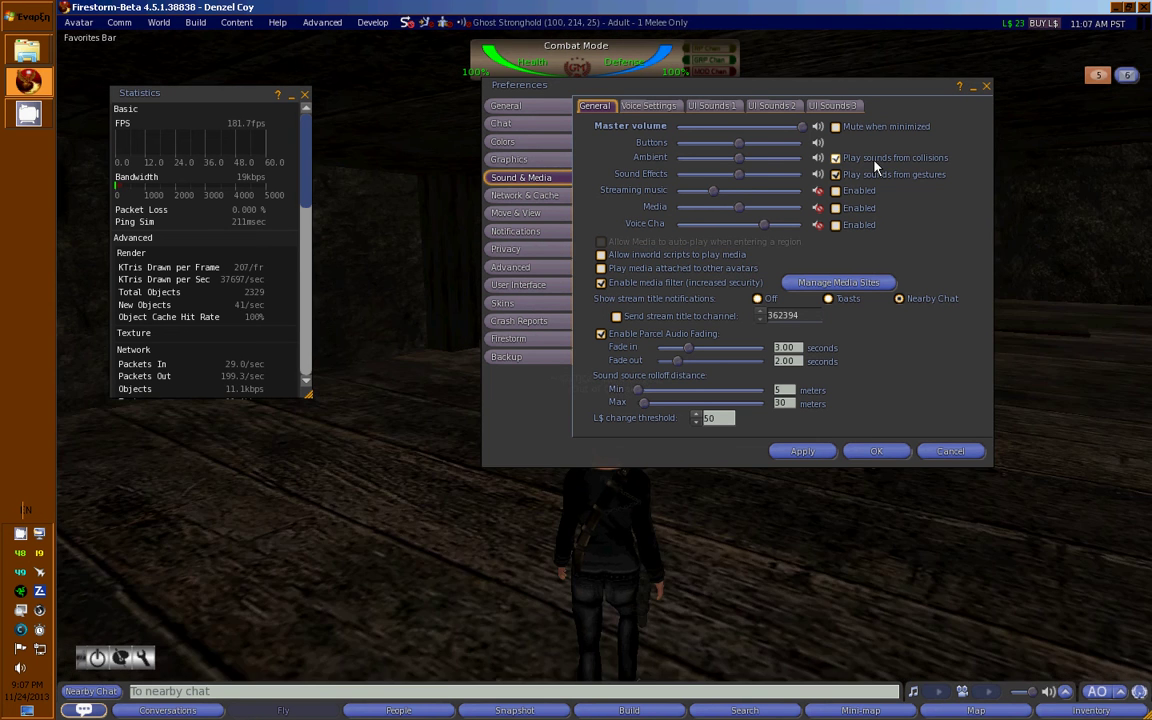
Step: Look through the Voice Settings and the UI Sounds pages of the Sound & Media preferences
click(660, 107)
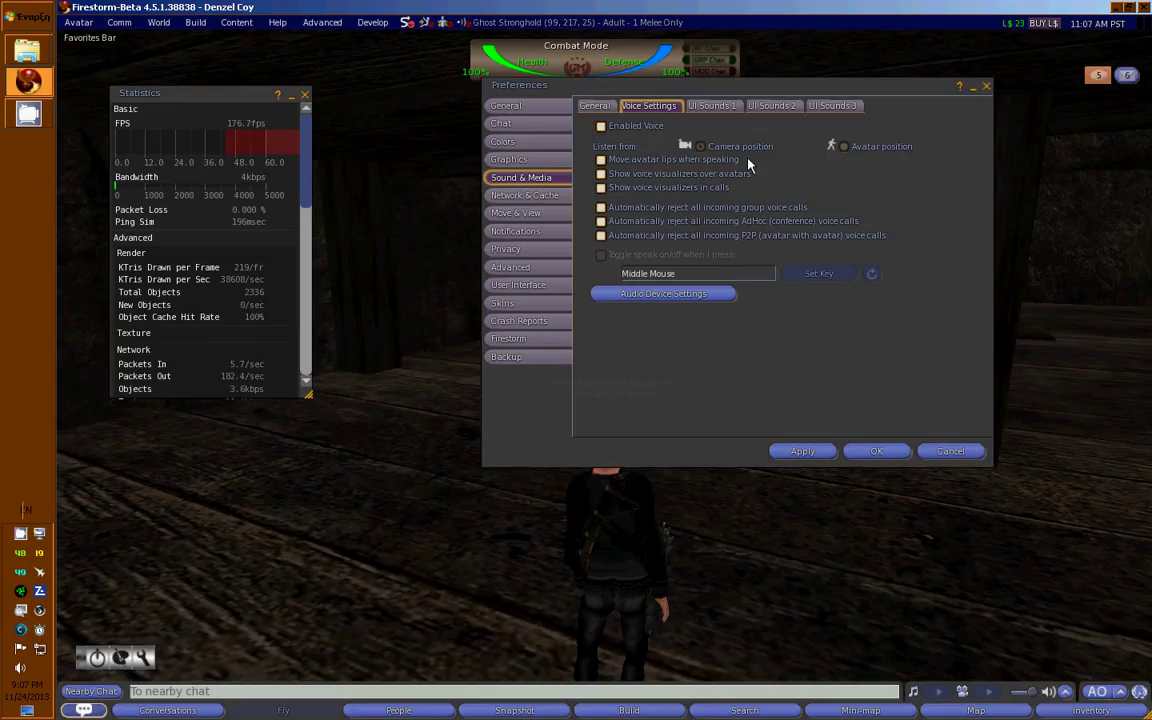
click(772, 106)
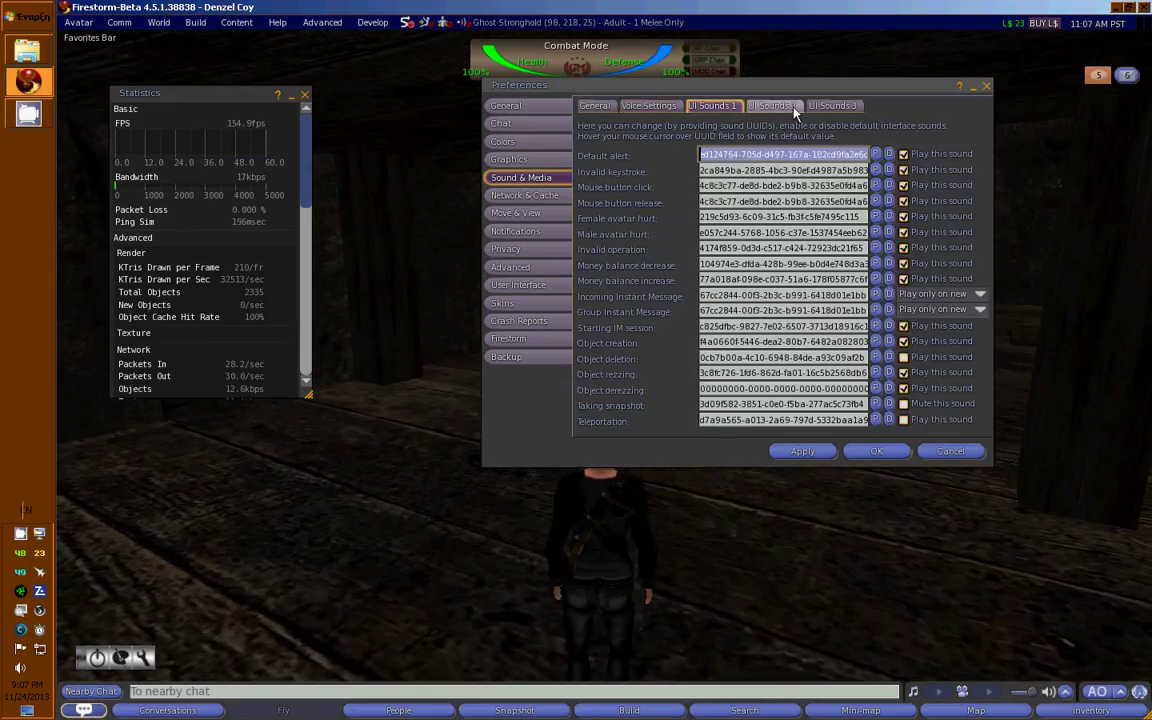
click(831, 106)
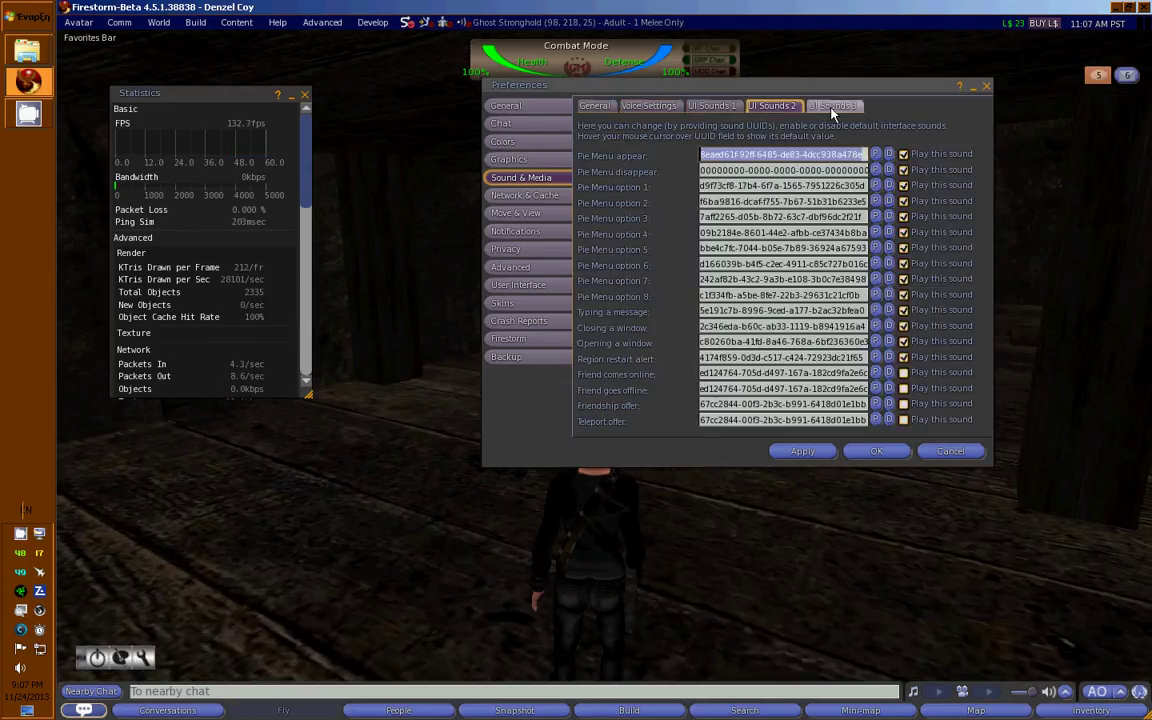
Step: Set the maximum bandwidth to 1050 kbps in the Network & Cache preferences
click(525, 195)
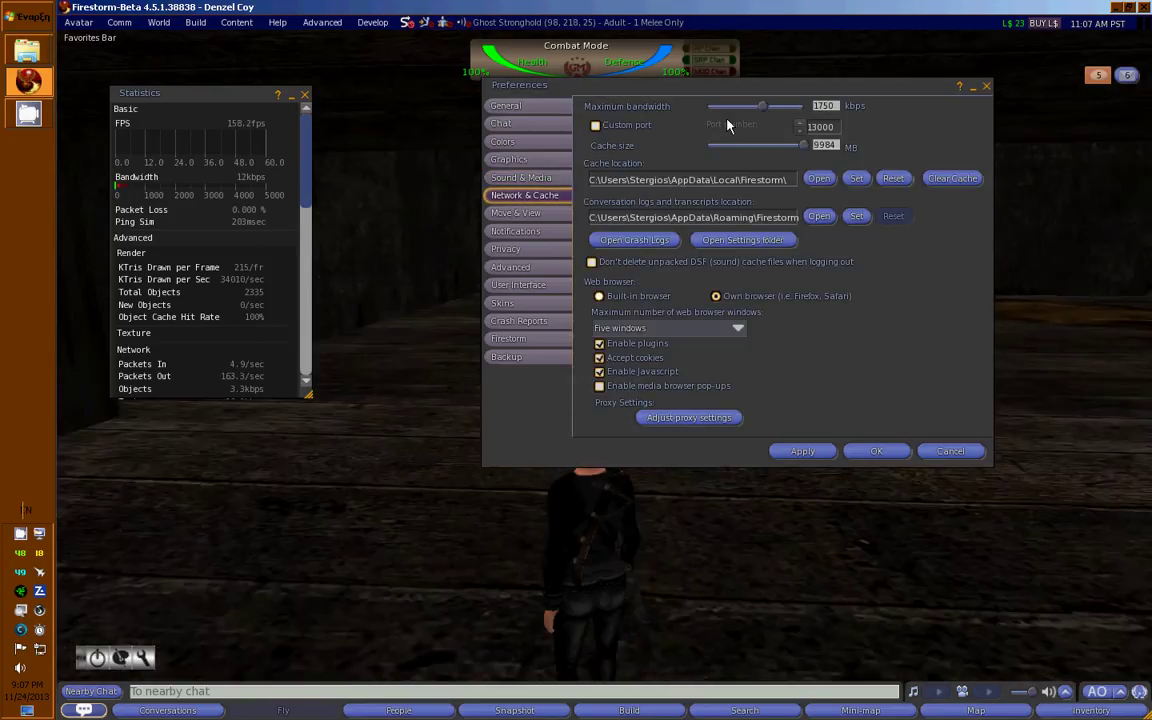
drag(762, 106, 741, 112)
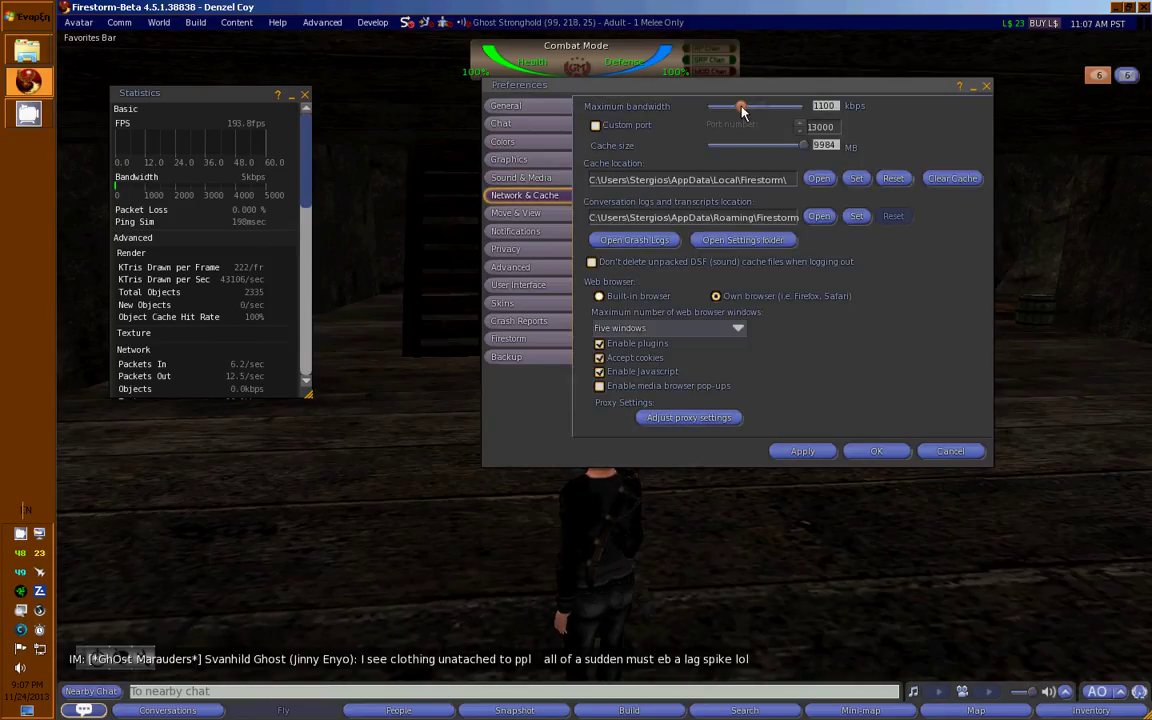
drag(741, 111, 738, 112)
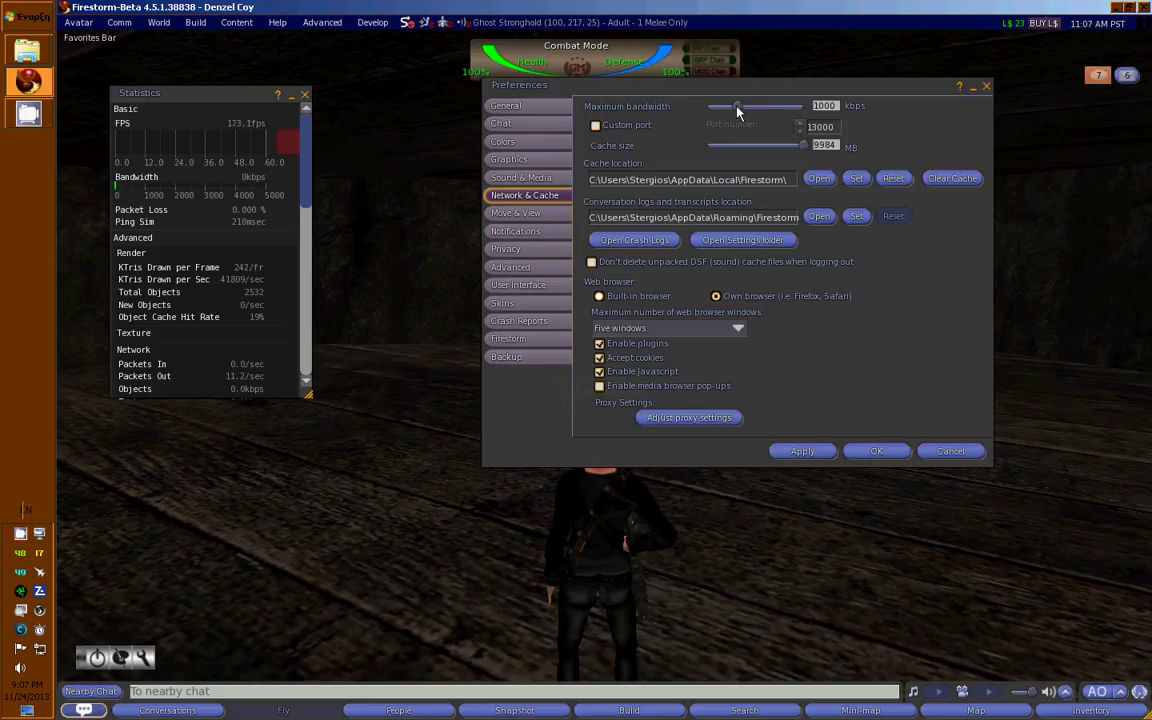
click(737, 106)
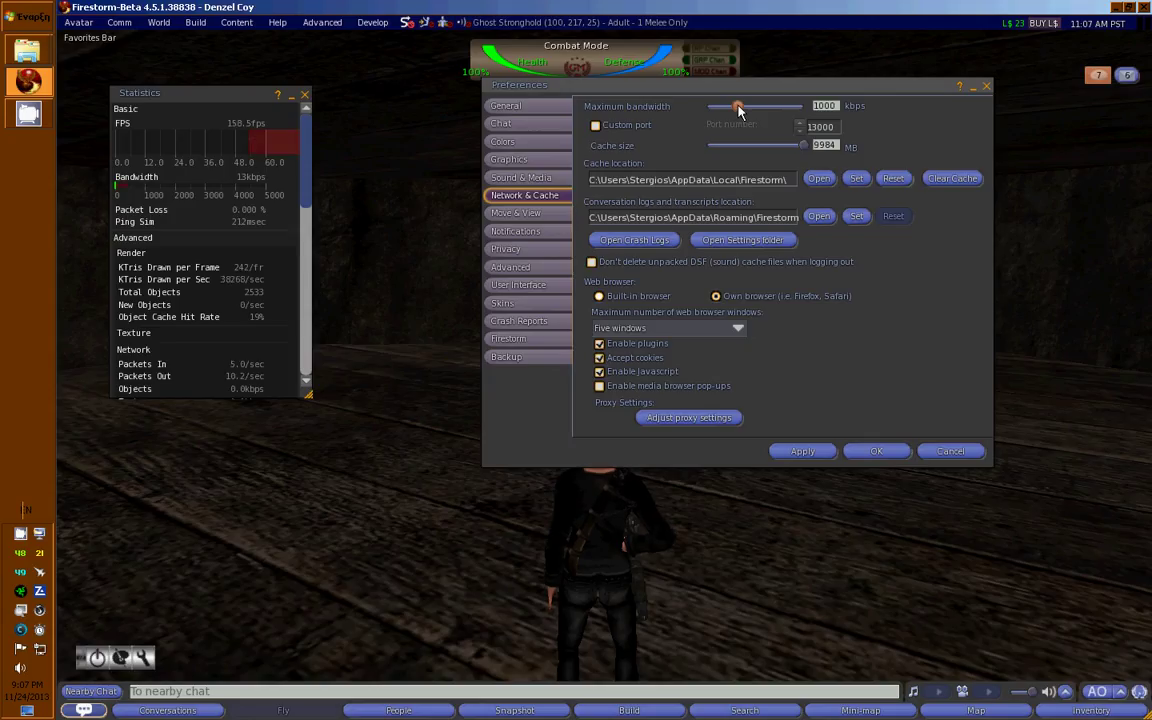
drag(738, 106, 741, 108)
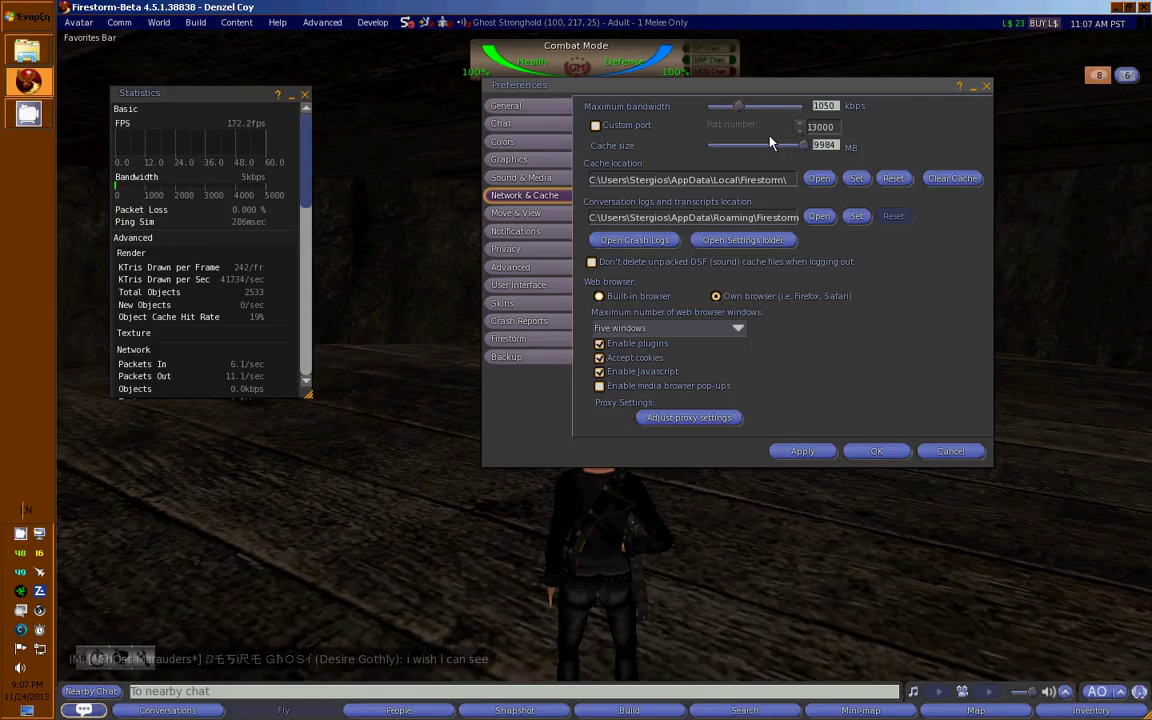
Step: Try a cache size of 1280 MB, set it back to 9984 MB, and walk the avatar around the room
click(853, 556)
key(Left)
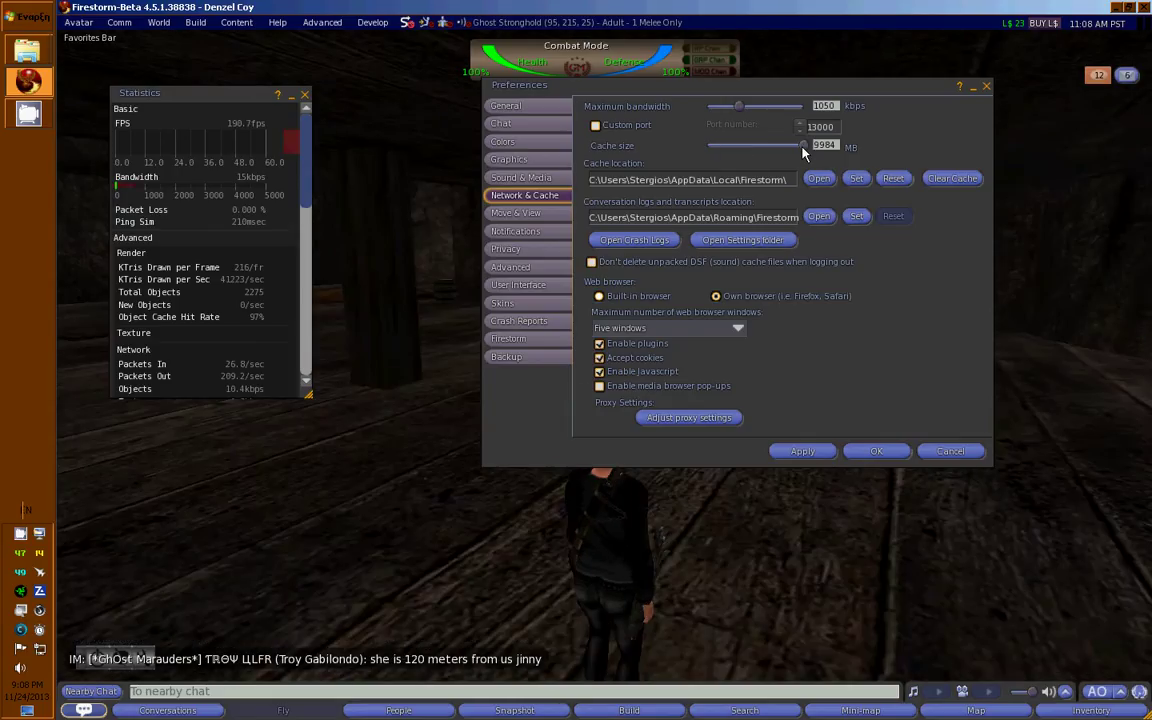
drag(803, 147, 718, 147)
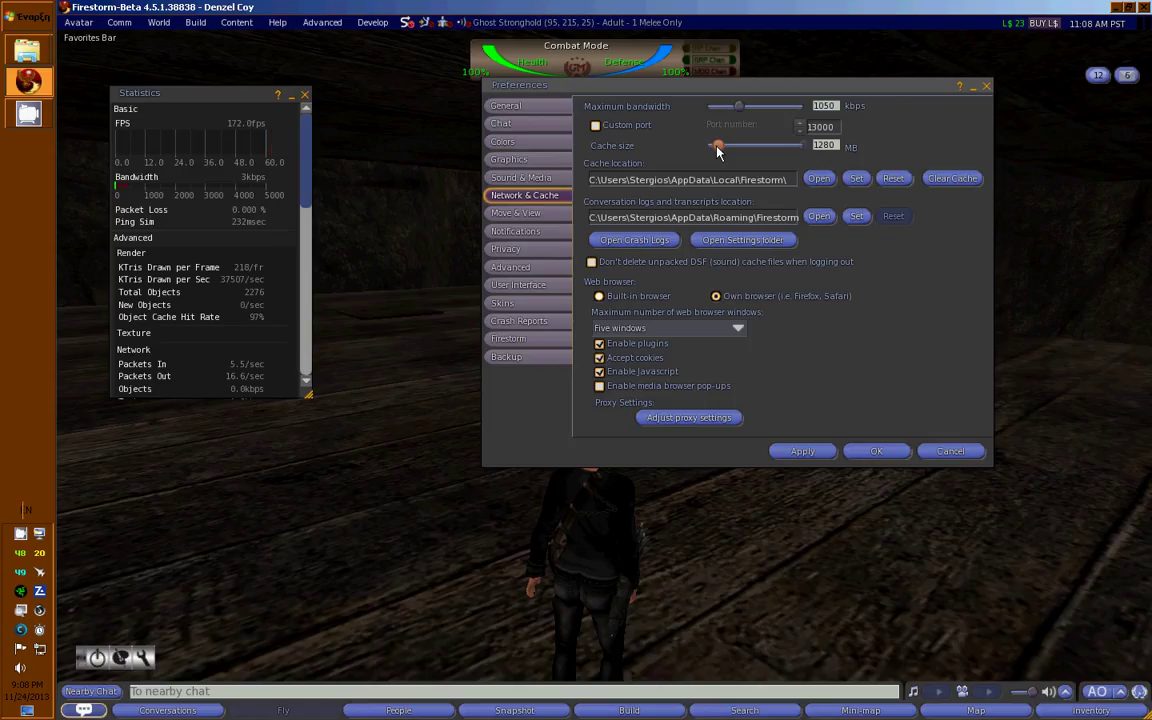
drag(718, 147, 806, 148)
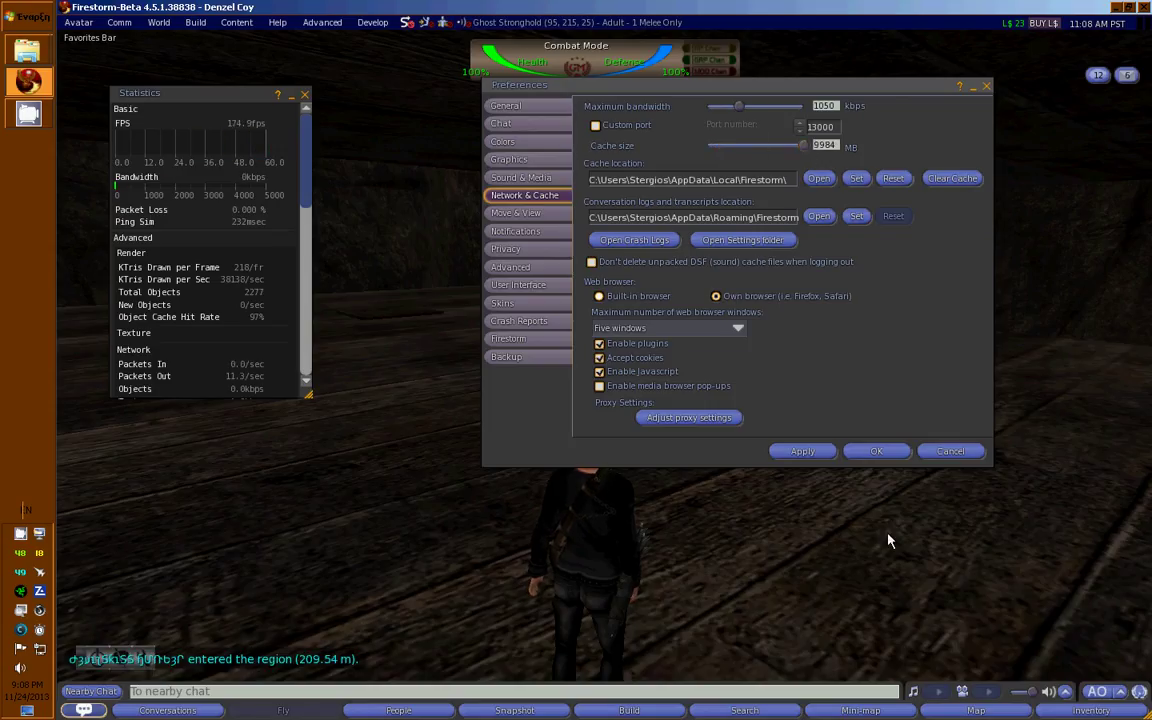
key(Up)
key(Left)
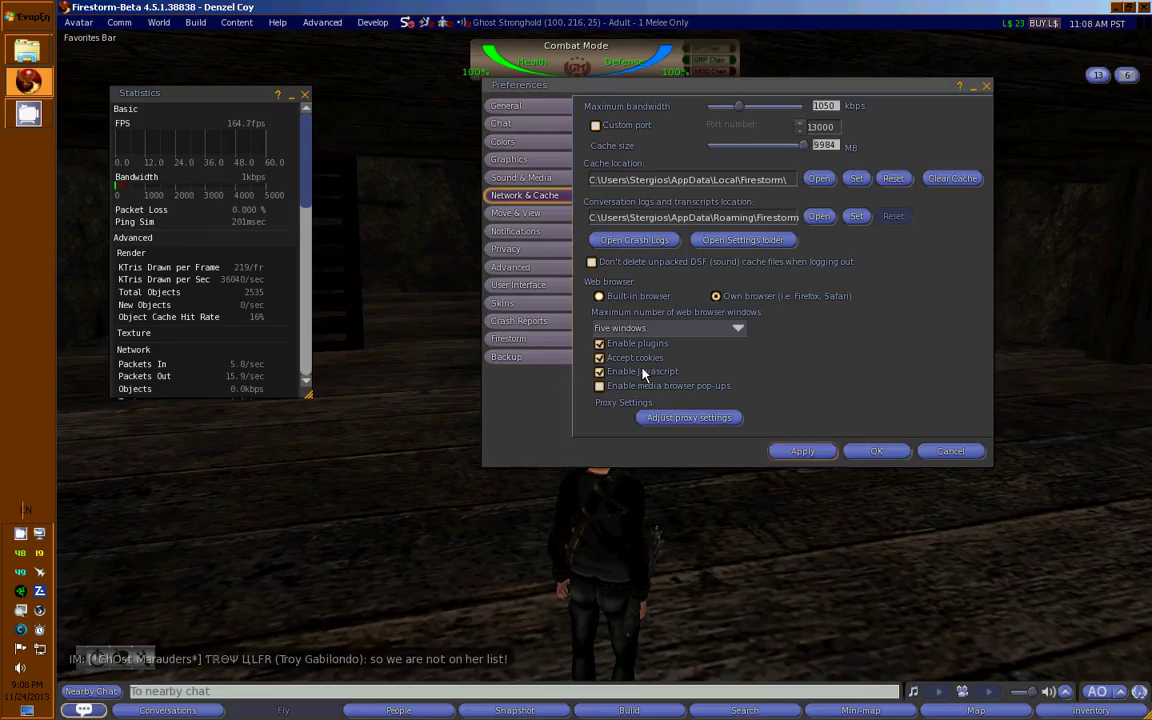
Step: Look through the View, Movement and Firestorm settings under Move & View, and move the preferences window aside to try the camera
click(535, 215)
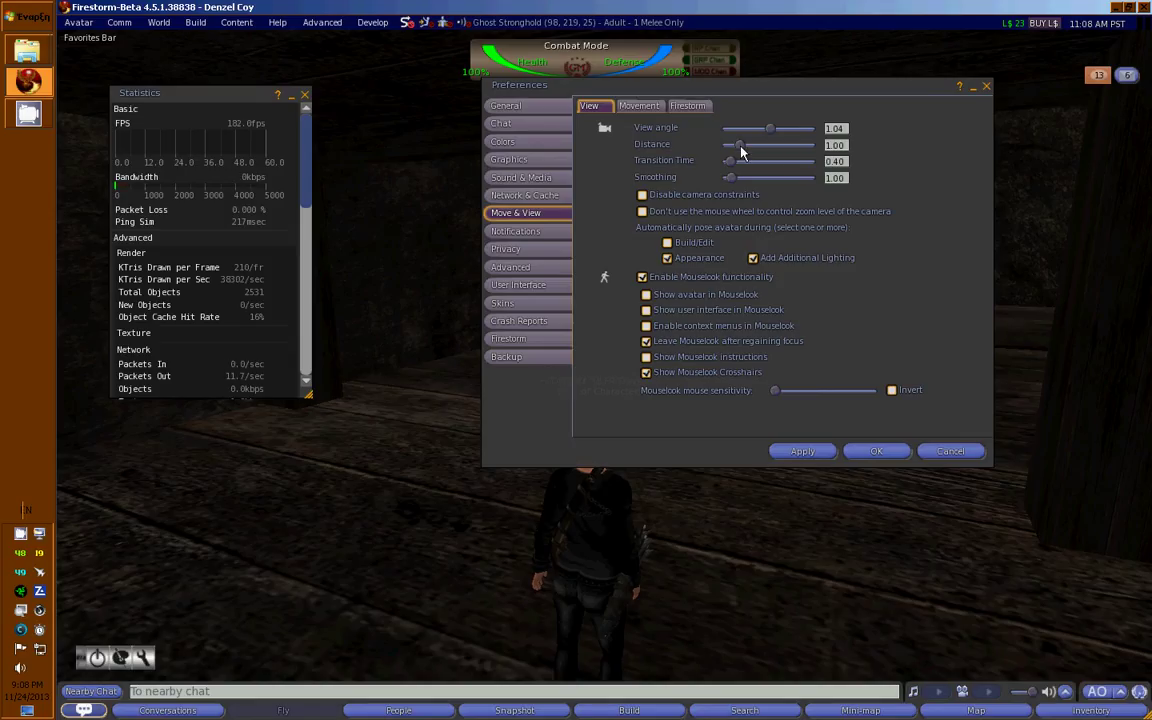
click(645, 106)
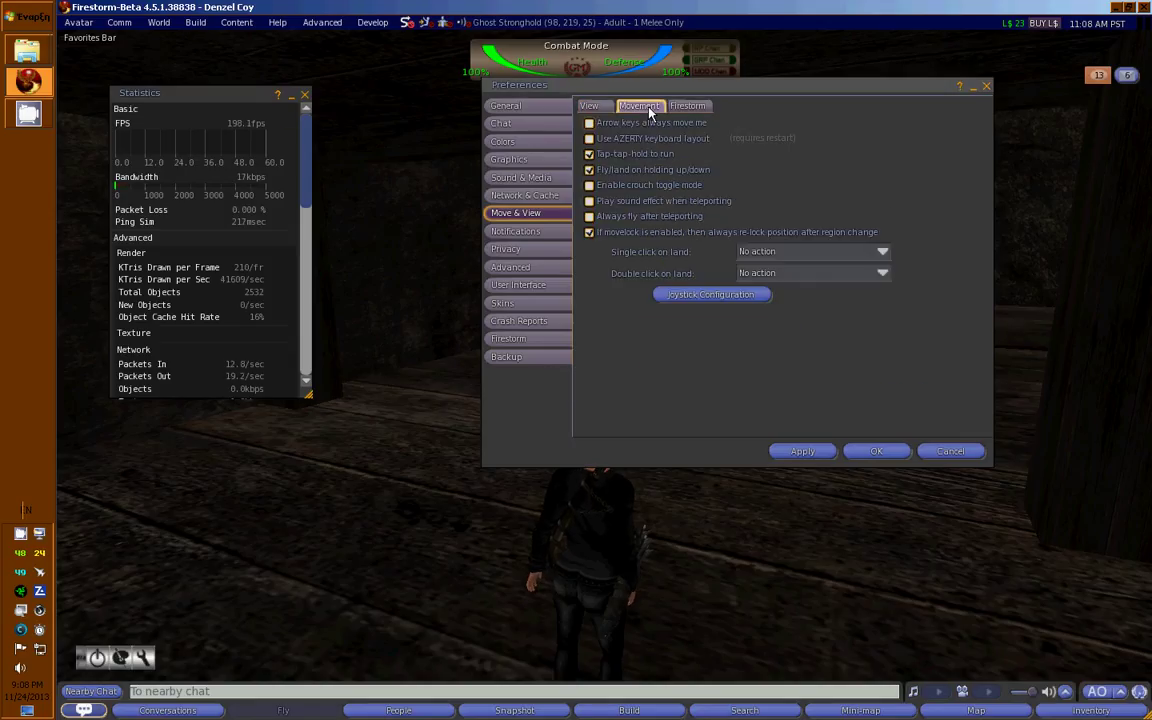
click(684, 108)
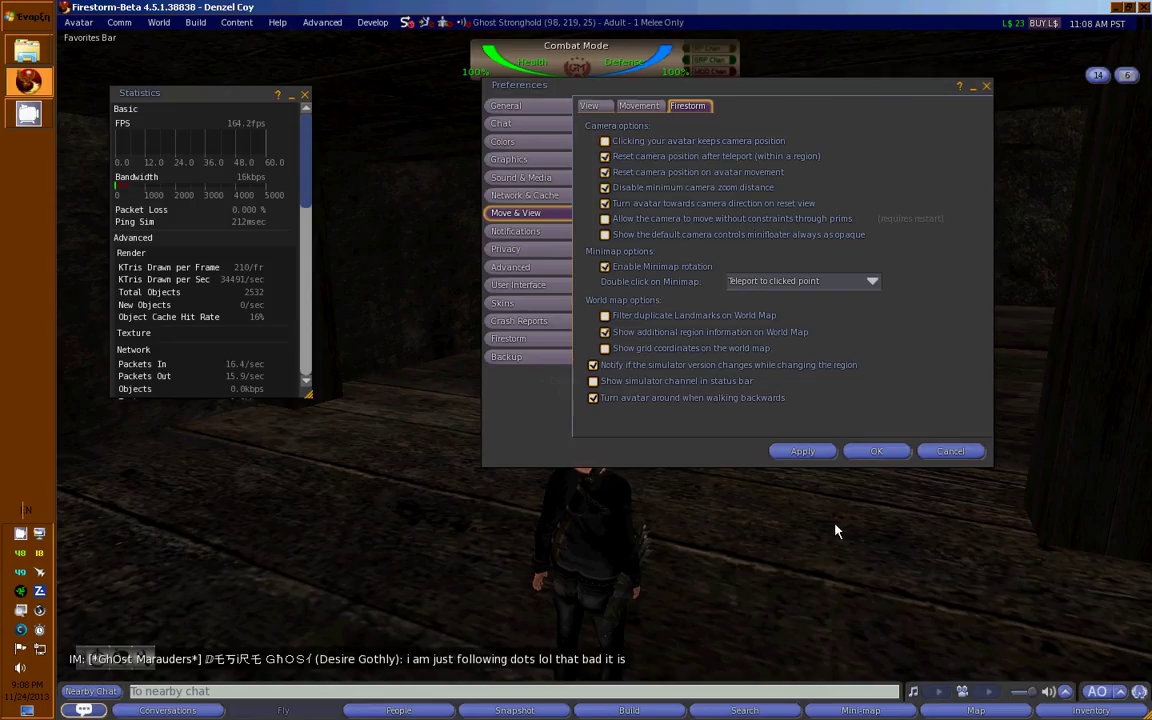
key(Left)
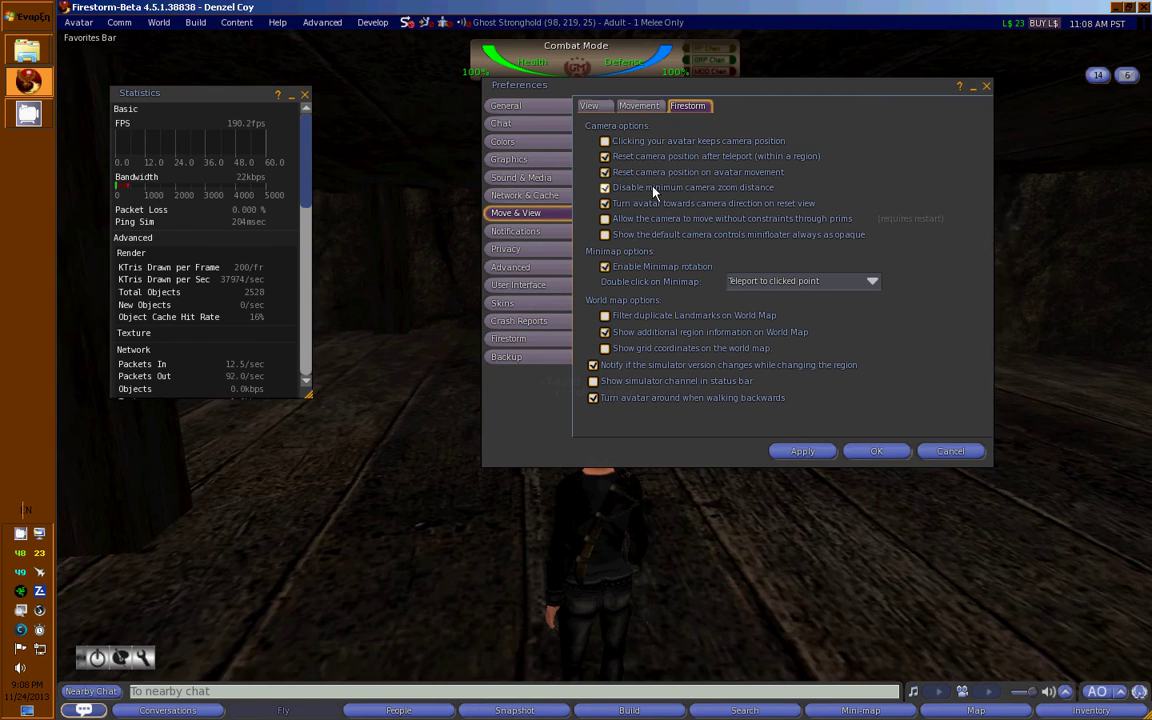
drag(774, 87, 524, 40)
alt+click(954, 399)
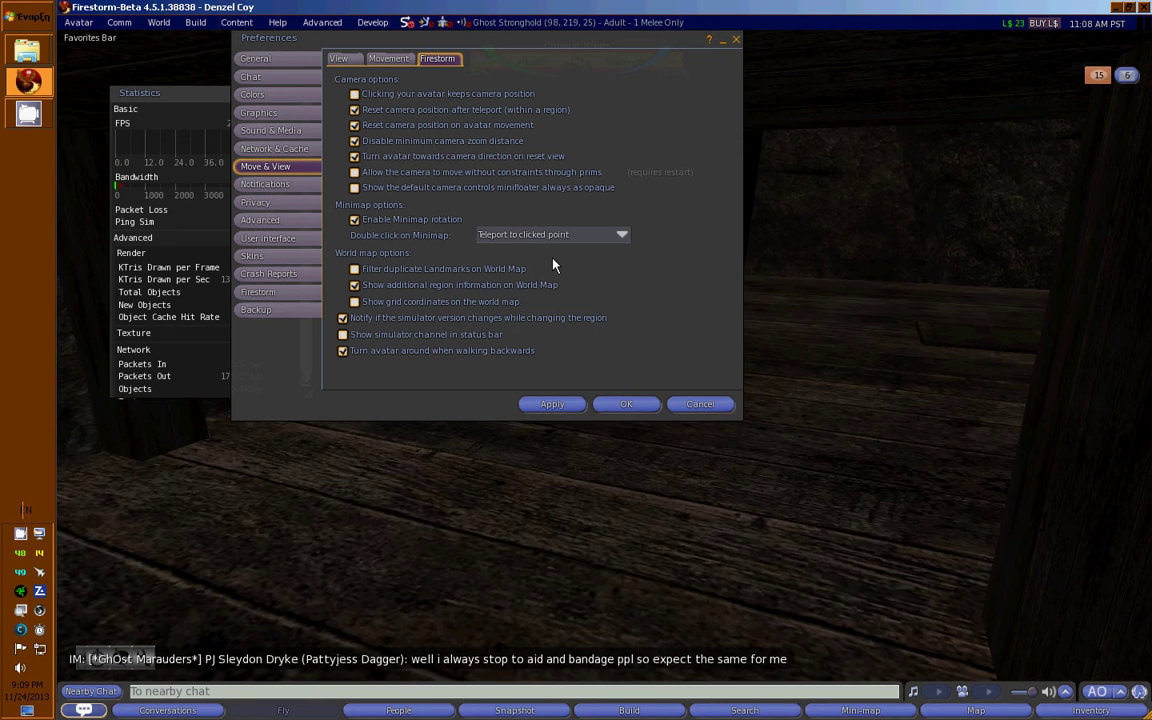
Step: Turn on the friend log-in and log-out notifications in nearby chat and console, and turn them back off
click(288, 185)
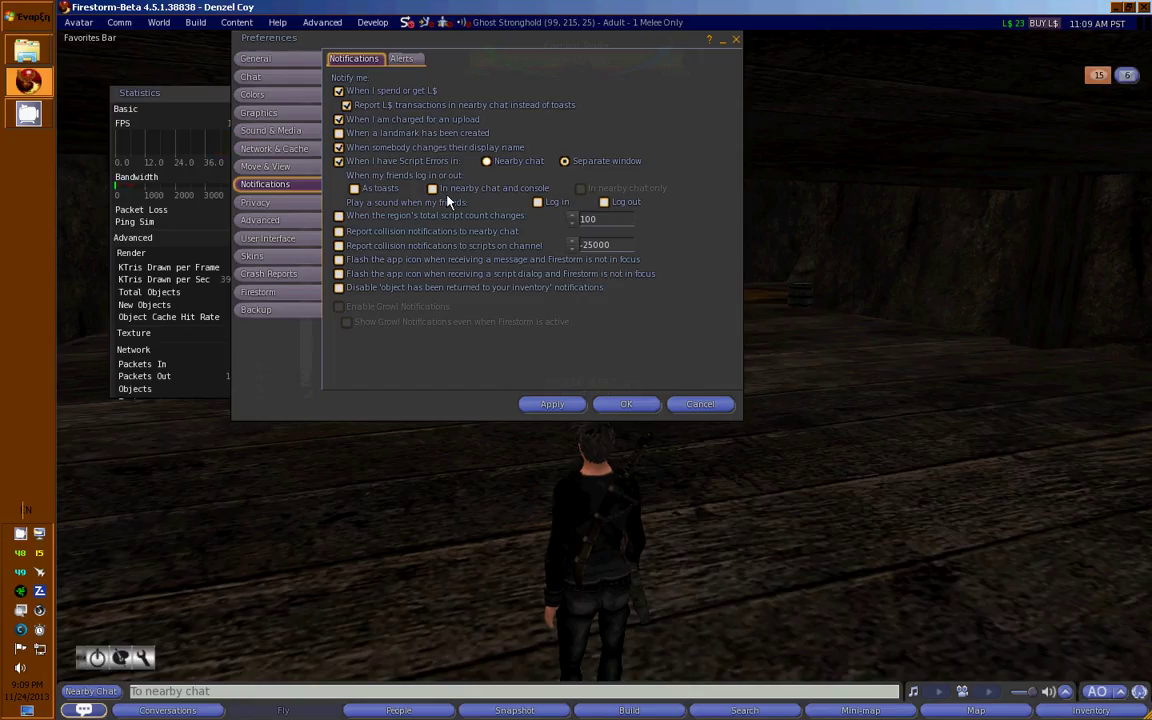
click(481, 195)
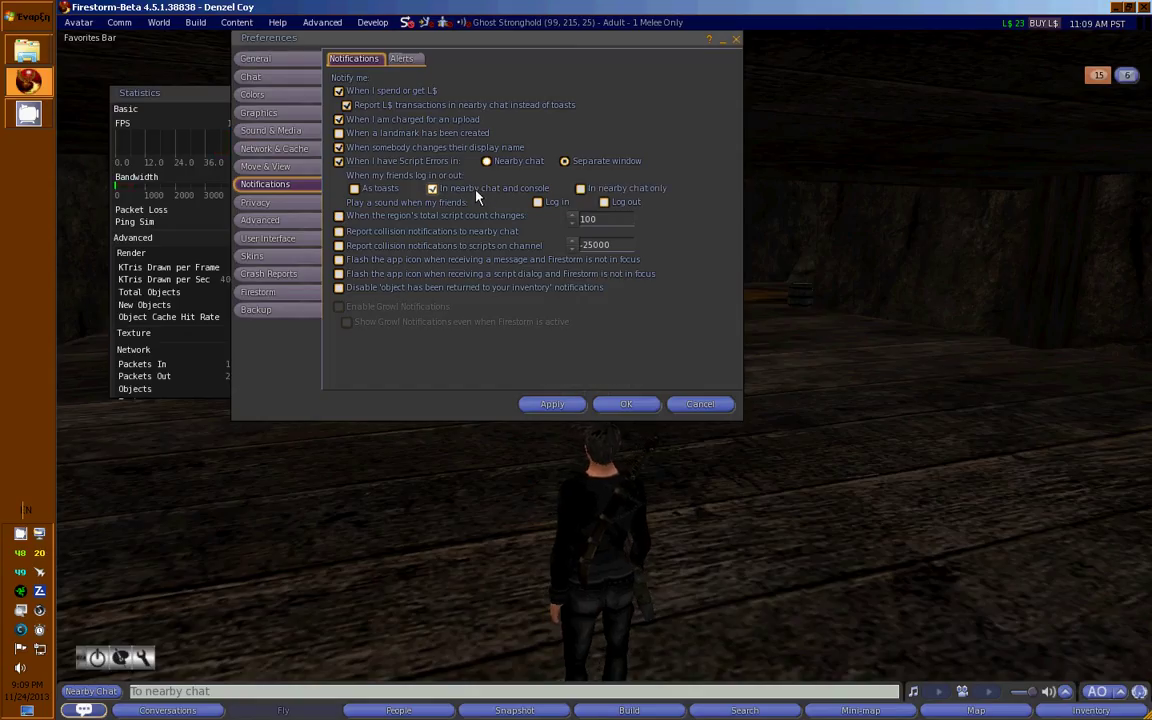
click(481, 193)
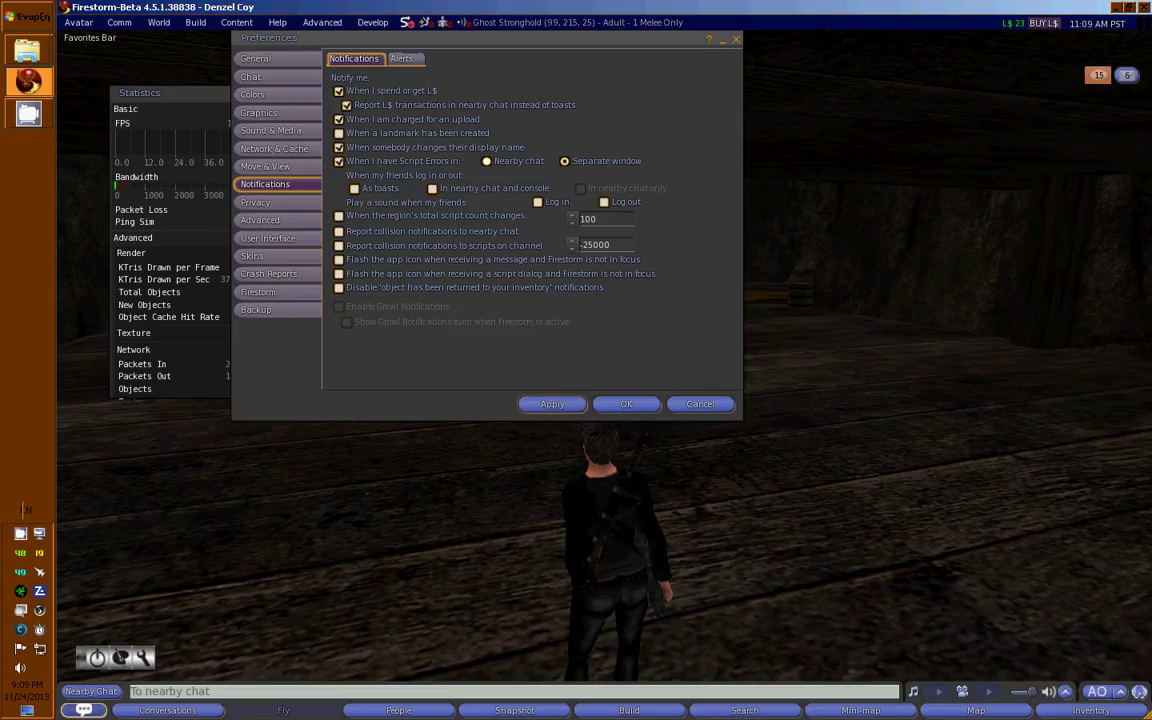
Step: Look through the friends list in an enlarged Conversations window, and close it
click(78, 704)
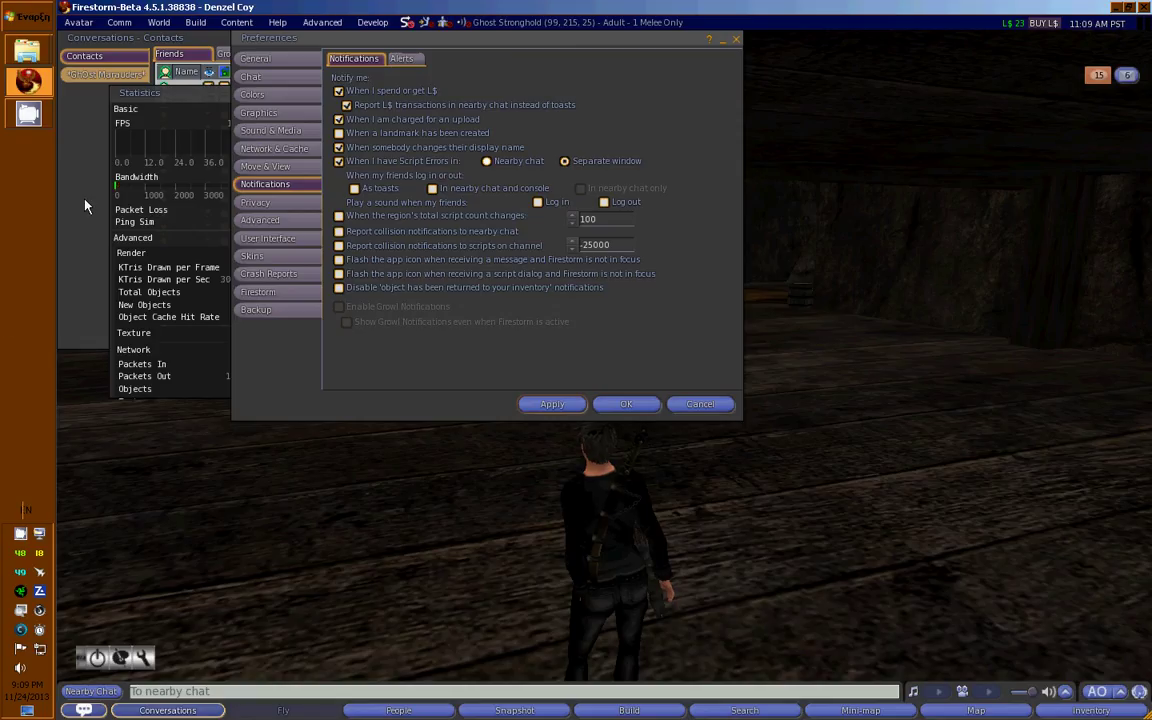
drag(362, 343, 900, 513)
scroll(594, 343, down, 4)
click(897, 38)
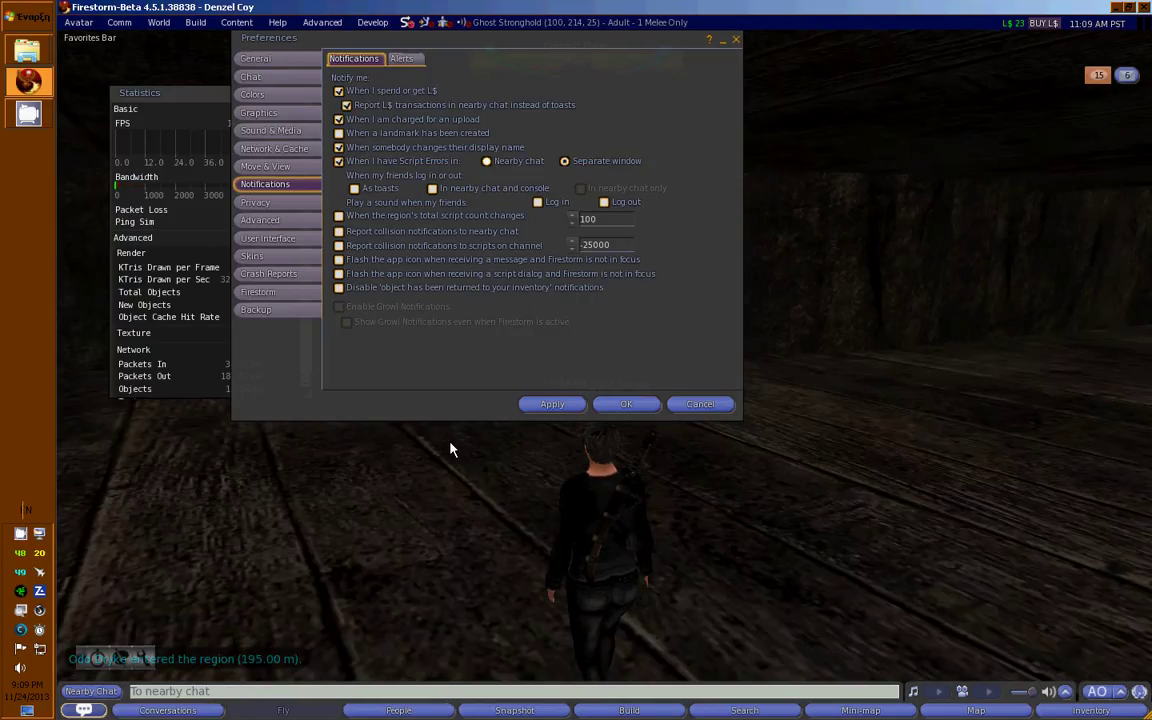
Step: Move the preferences window clear of the statistics, and look through the Privacy General and LookAt settings and the Advanced preferences
drag(537, 38, 705, 44)
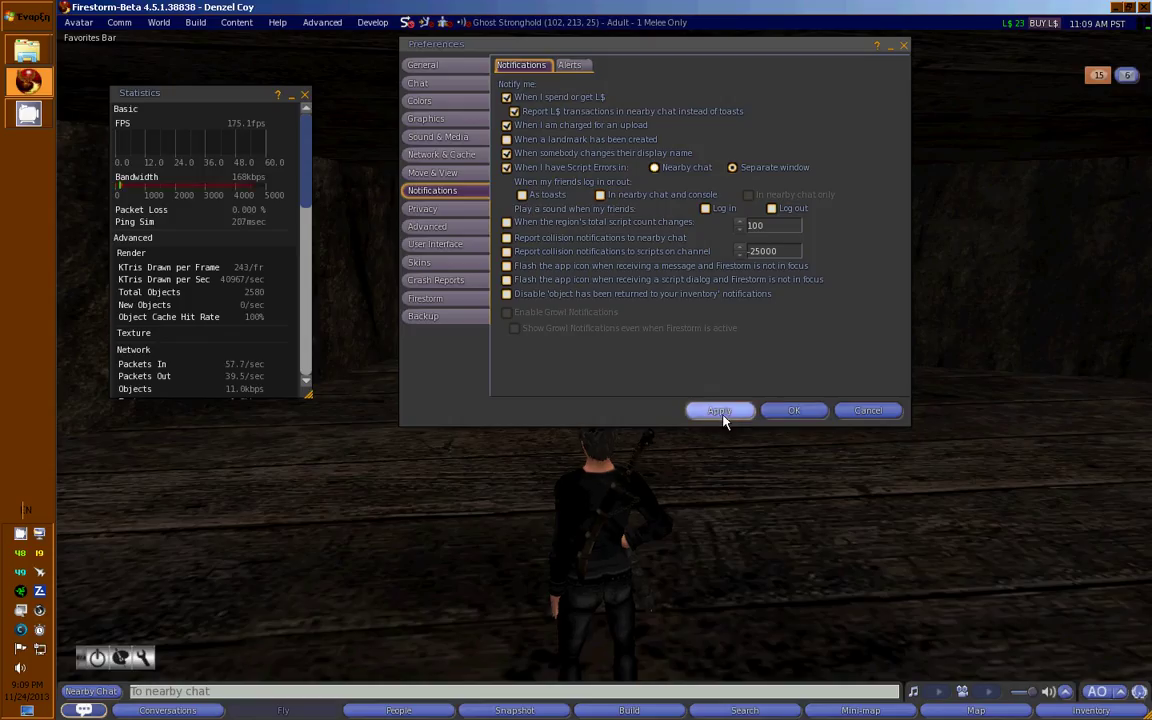
click(457, 215)
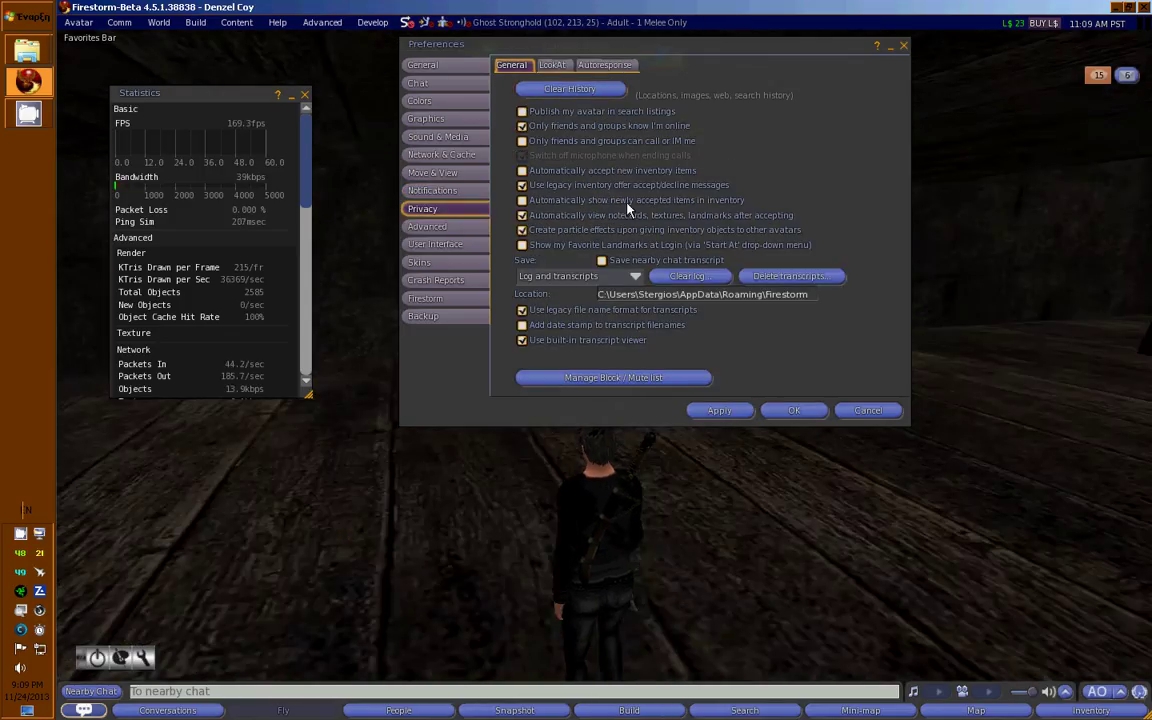
click(553, 66)
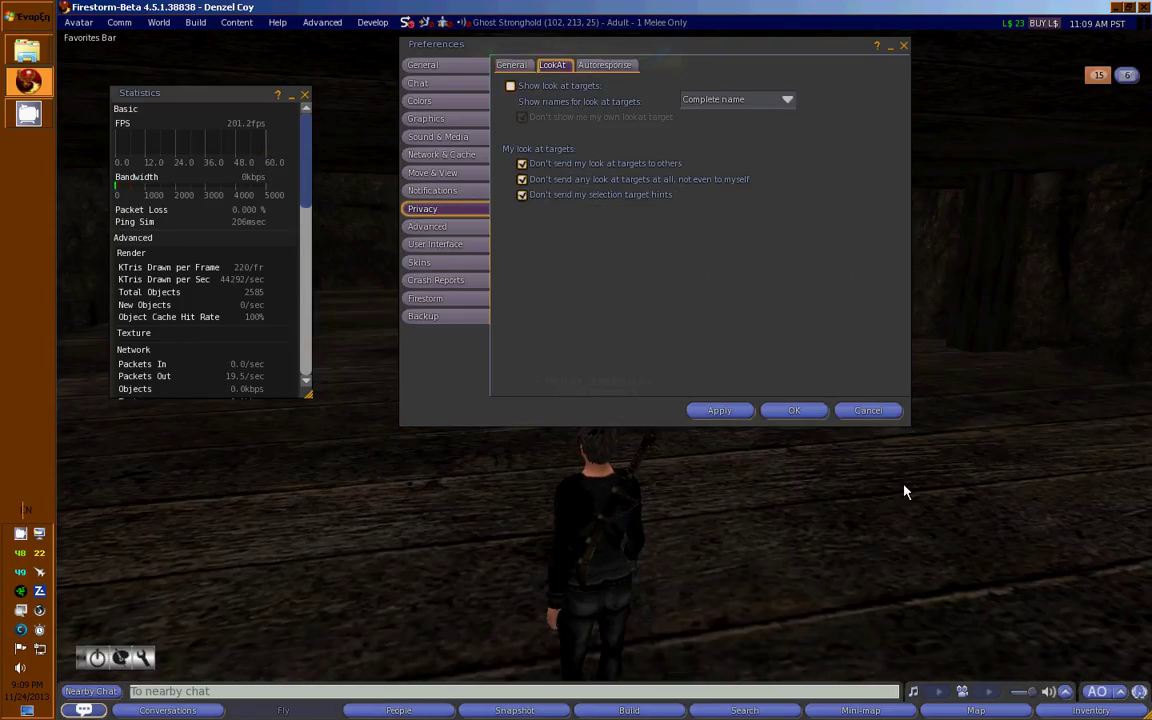
key(w)
key(a)
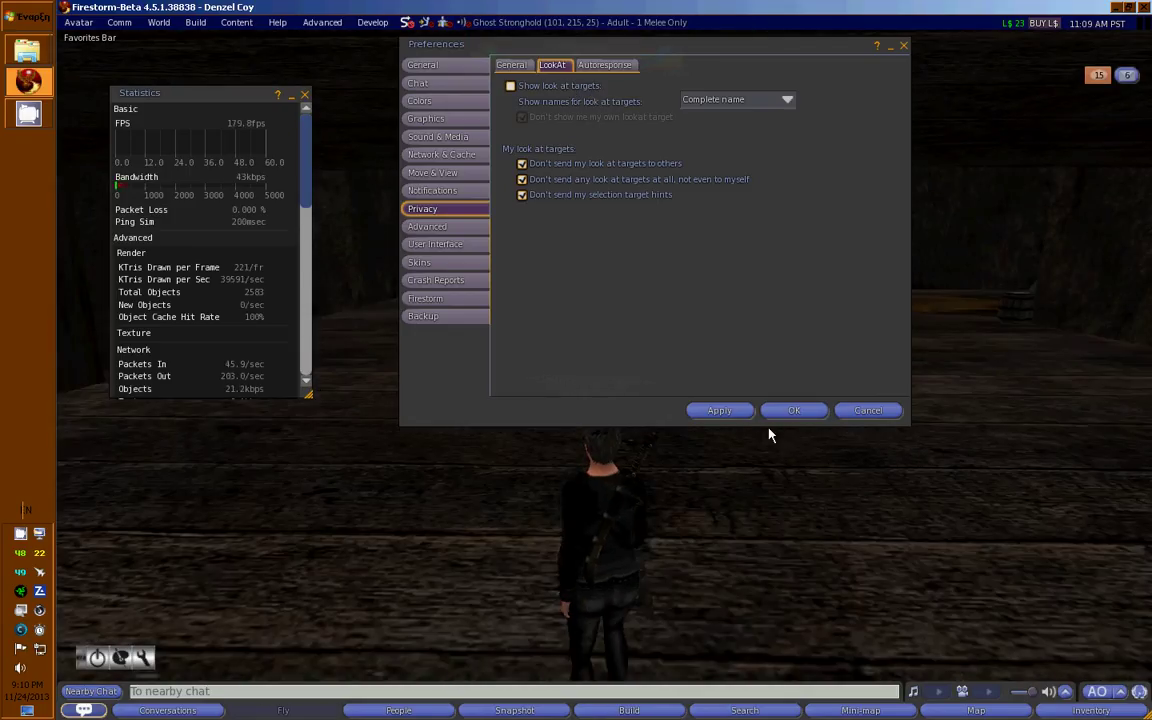
click(440, 226)
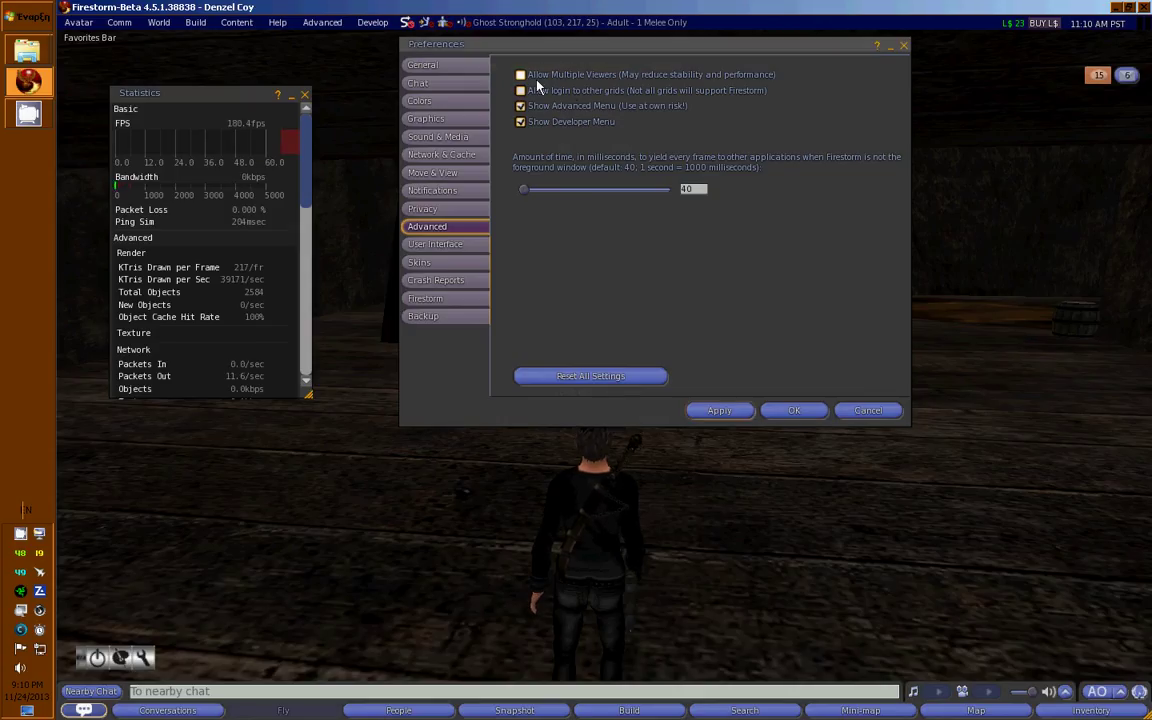
Step: Apply a UI scaling of 1.28 in the User Interface preferences, and dismiss the group notice
click(448, 243)
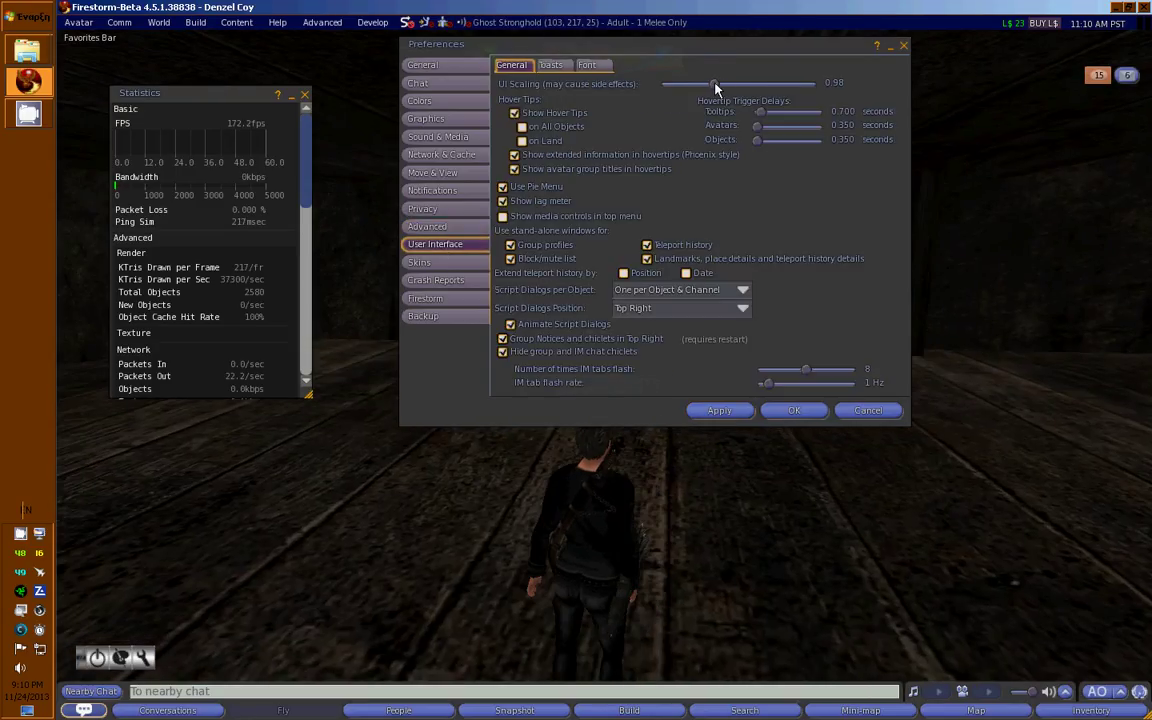
drag(720, 86, 785, 86)
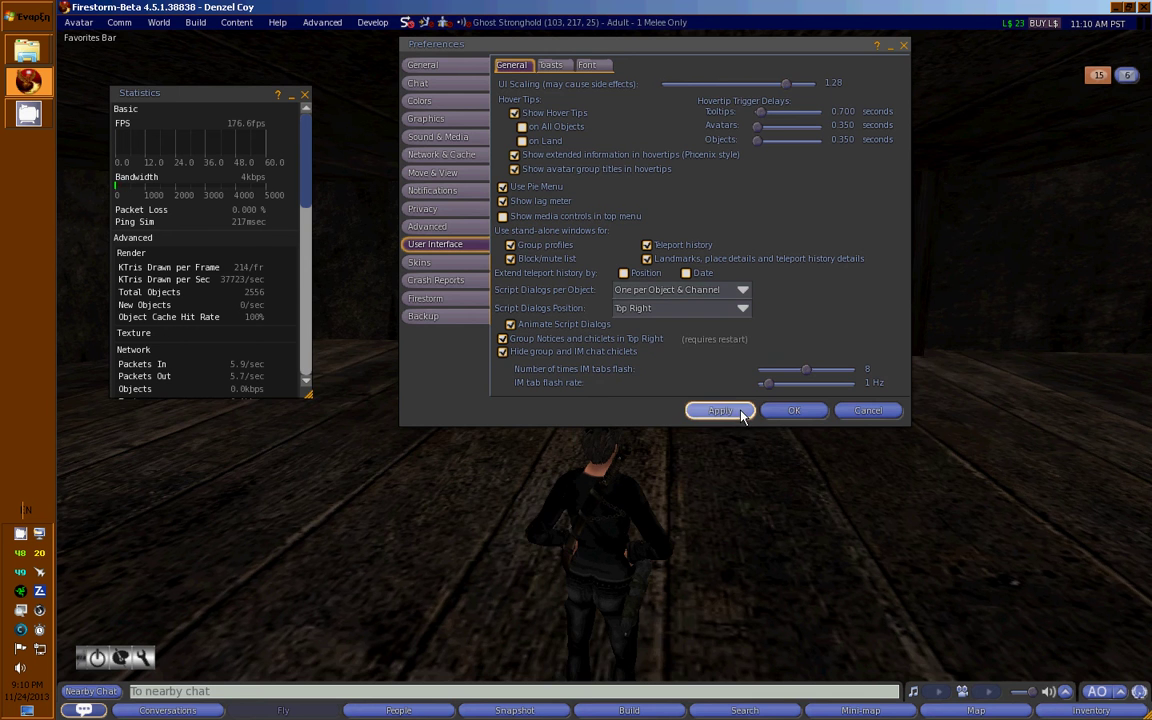
click(742, 413)
click(843, 530)
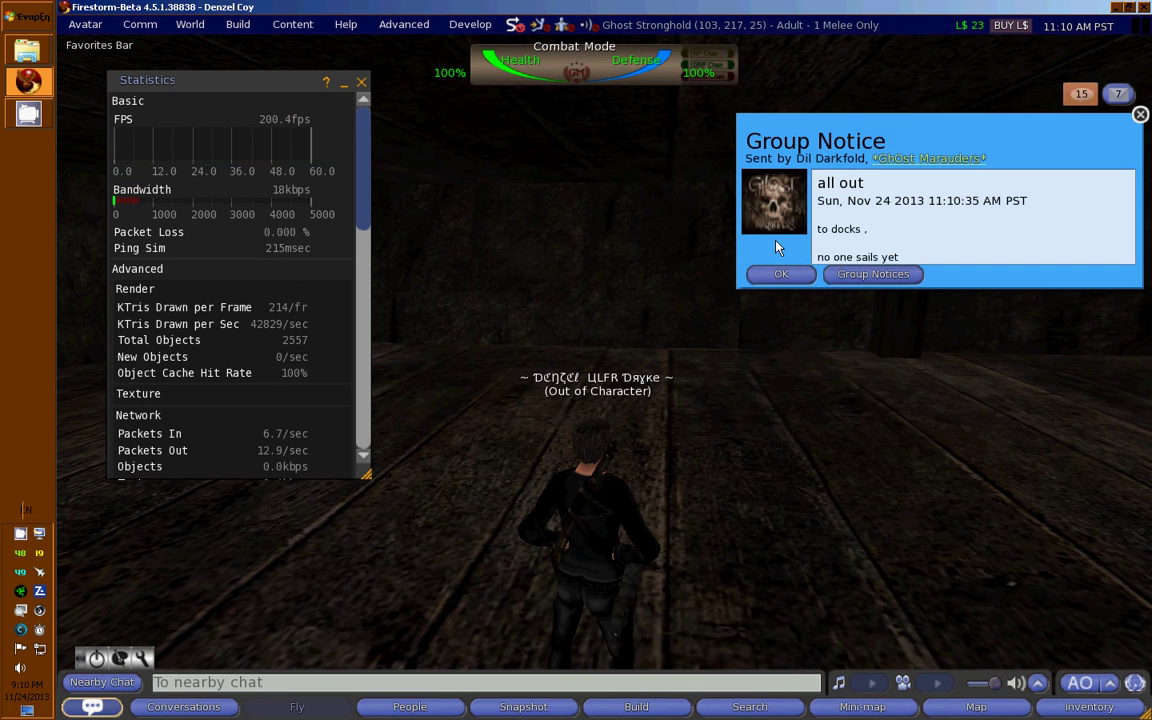
click(781, 275)
Step: Reopen the preferences and apply a UI scaling of 0.80
key(ctrl+p)
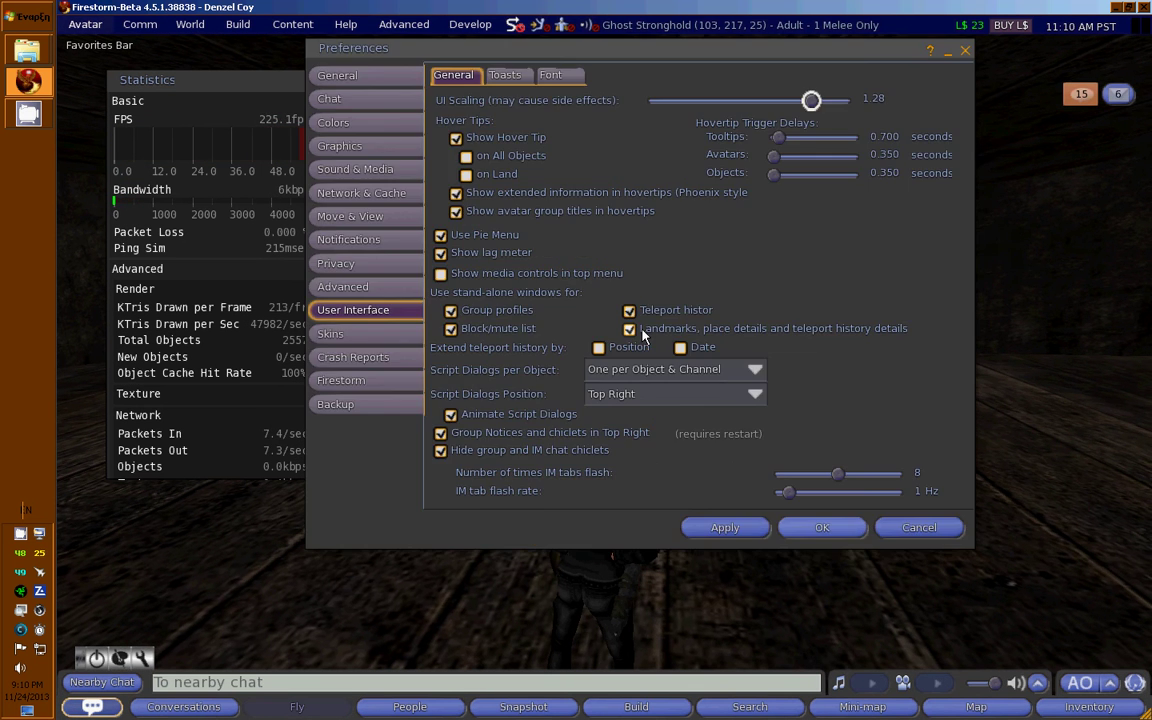
drag(811, 101, 595, 93)
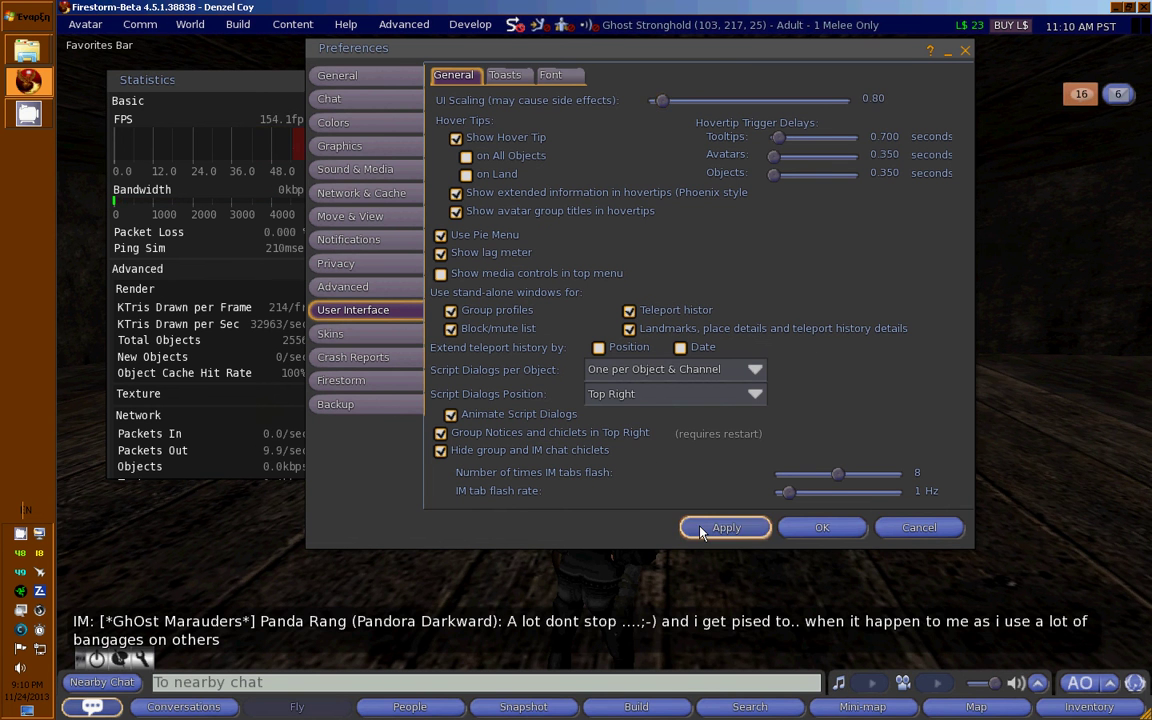
click(703, 528)
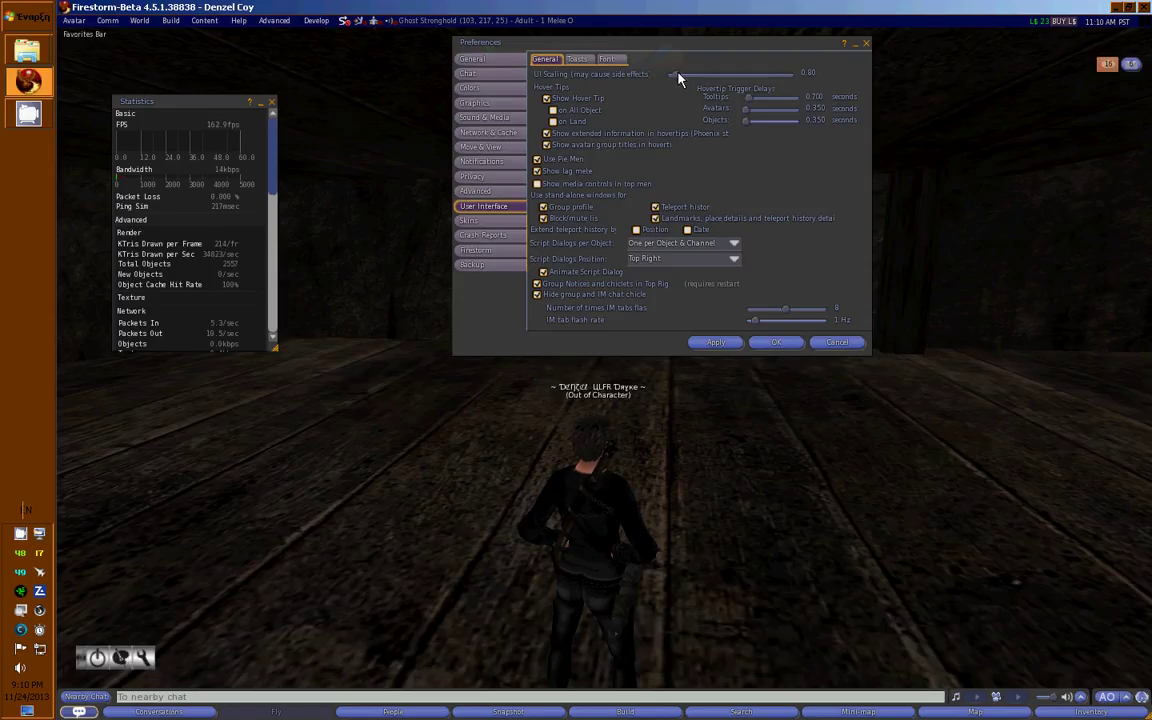
Step: Set the UI scaling to 1.00 and apply it
drag(678, 78, 715, 78)
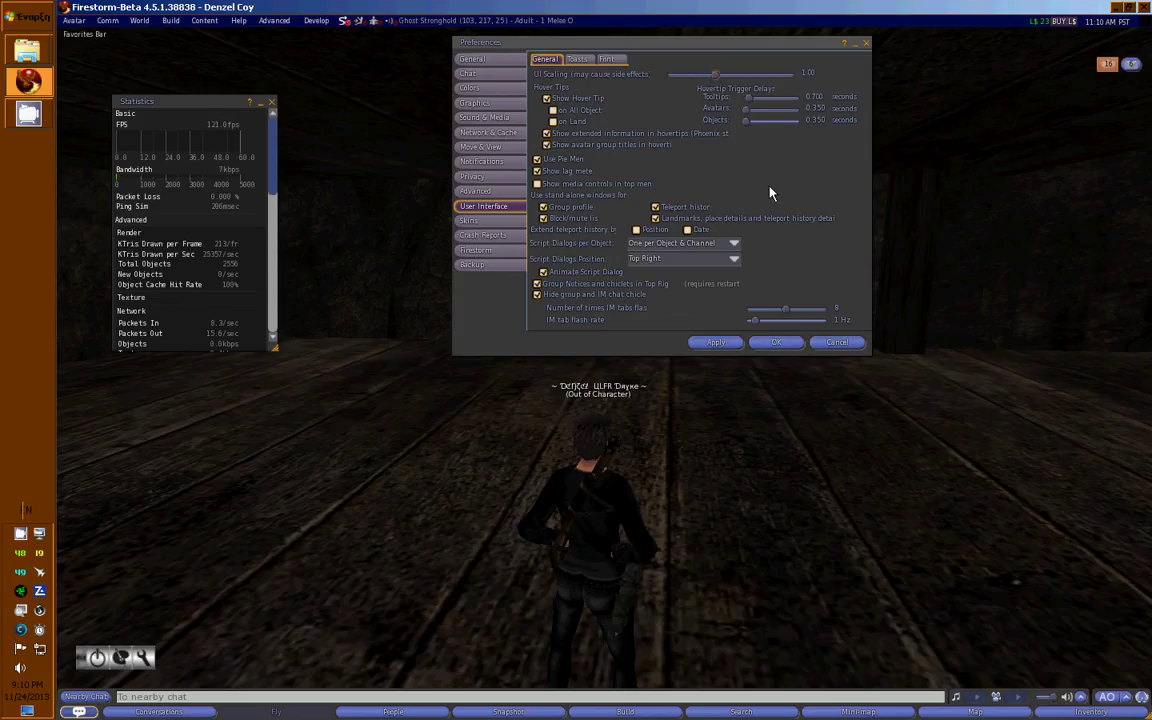
click(722, 344)
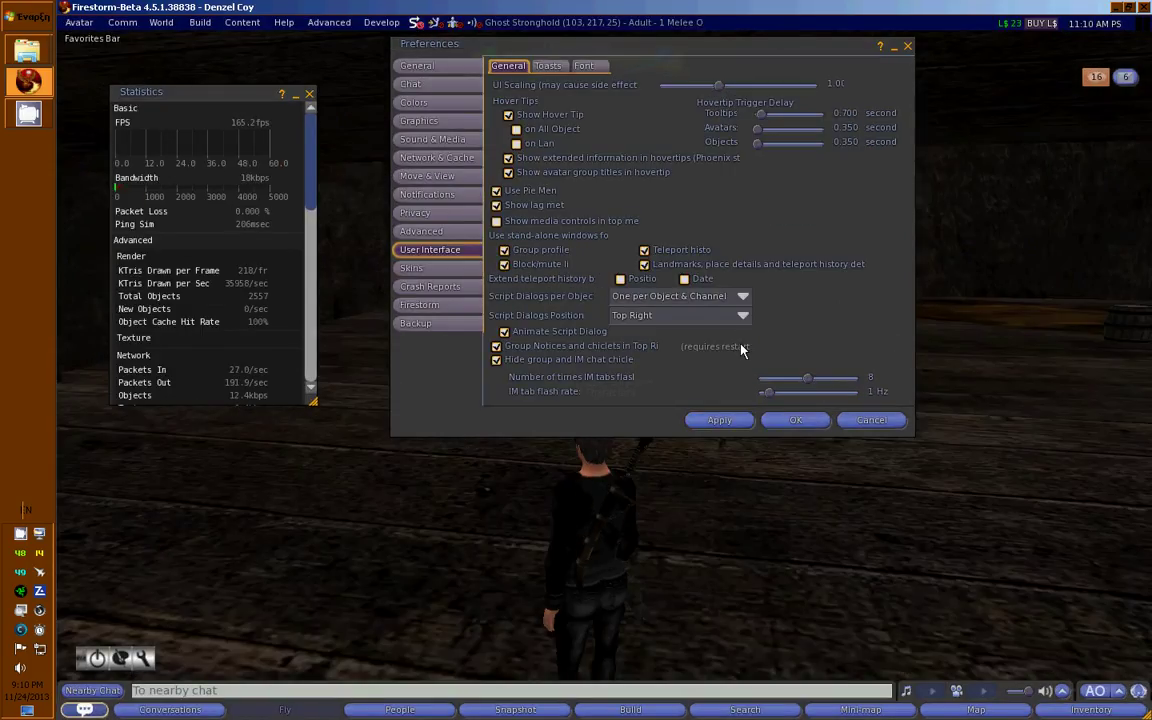
Step: Look through the User Interface Toasts and Font settings, the Skins and Crash Reports preferences, and the Firestorm General settings
click(547, 66)
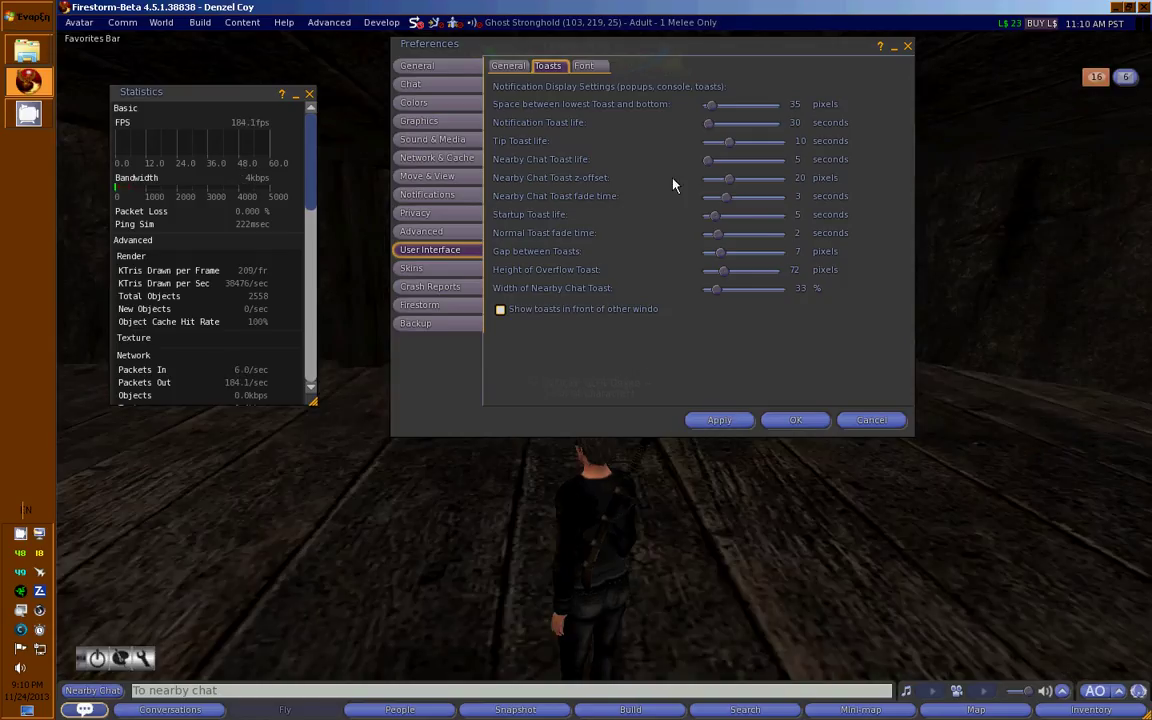
click(586, 67)
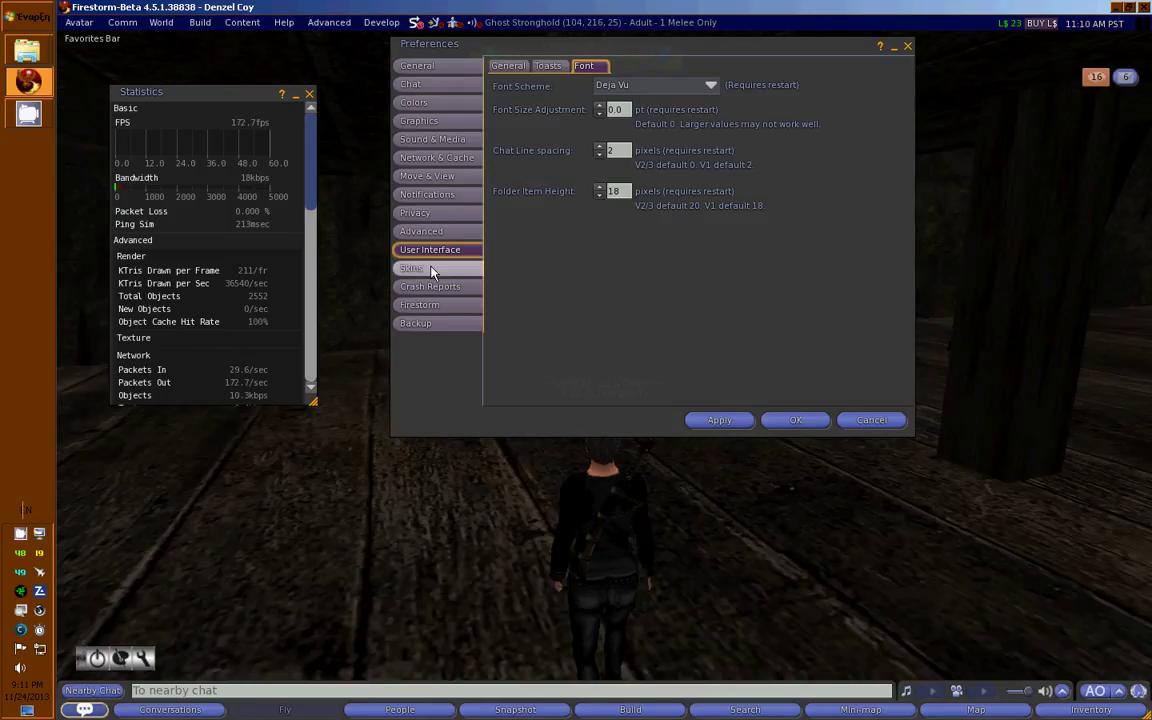
click(432, 268)
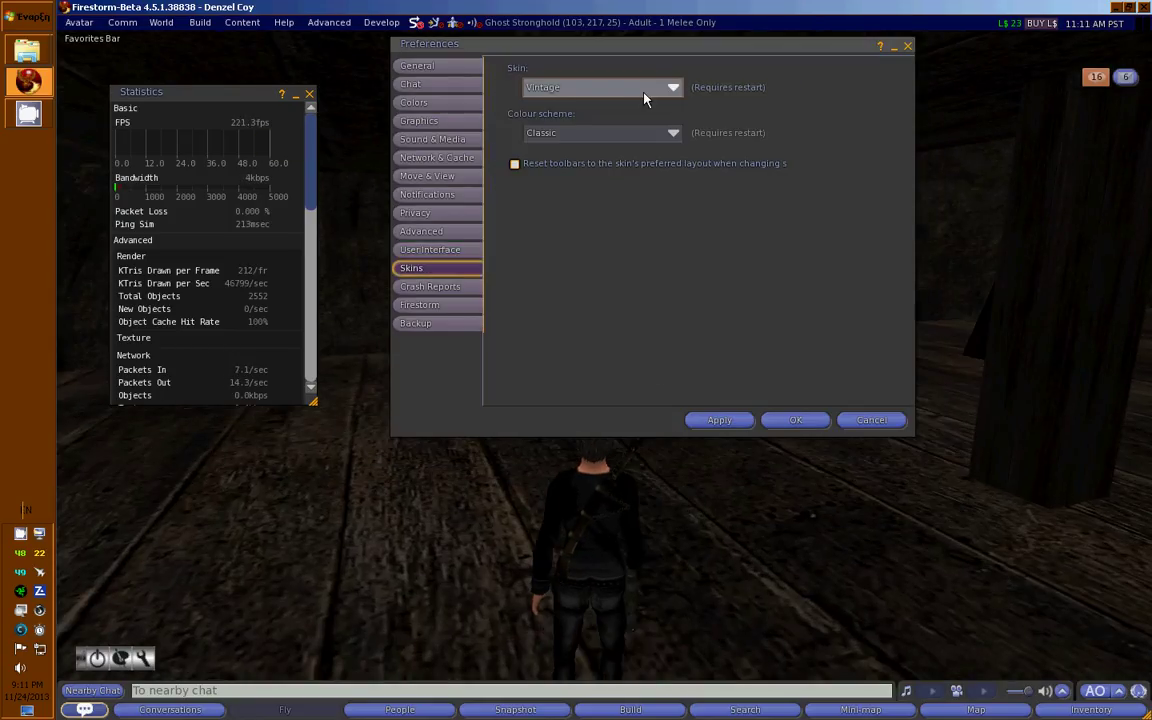
click(445, 291)
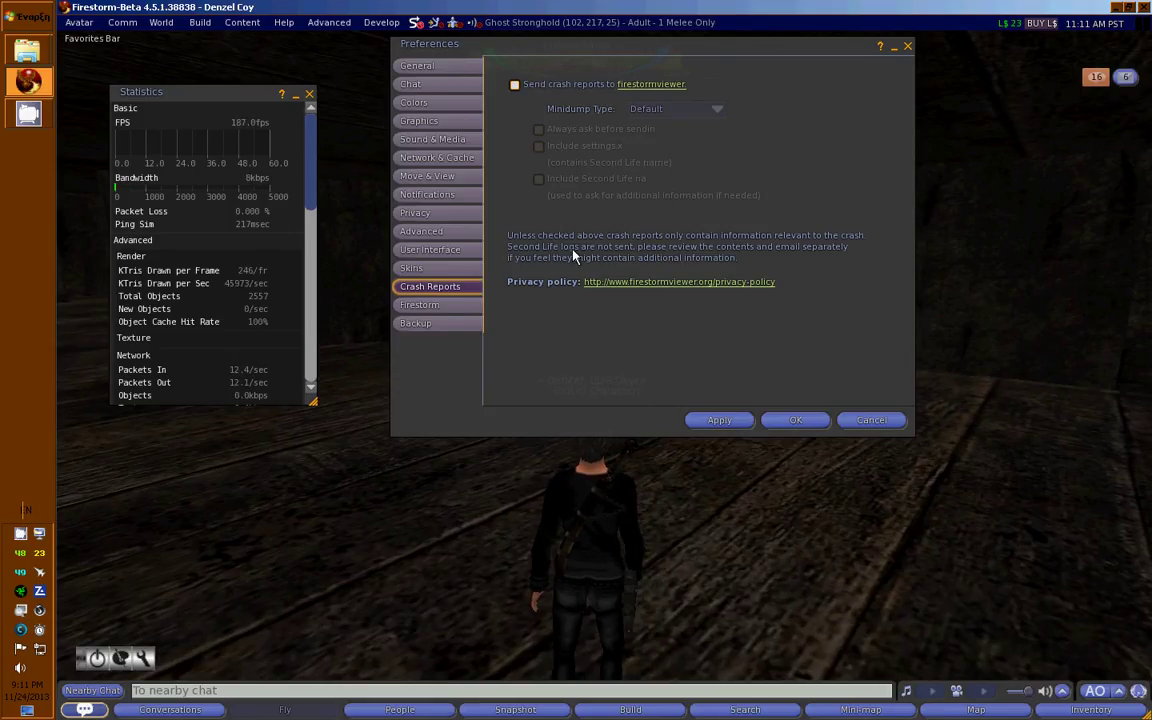
click(445, 312)
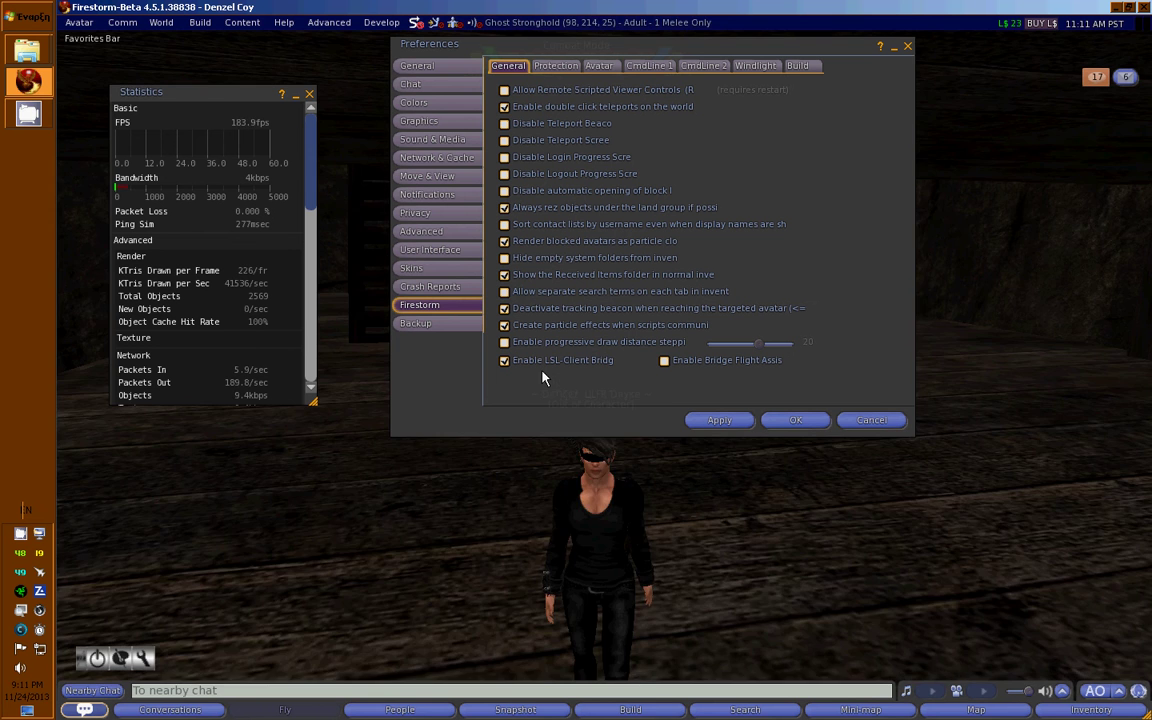
key(Up)
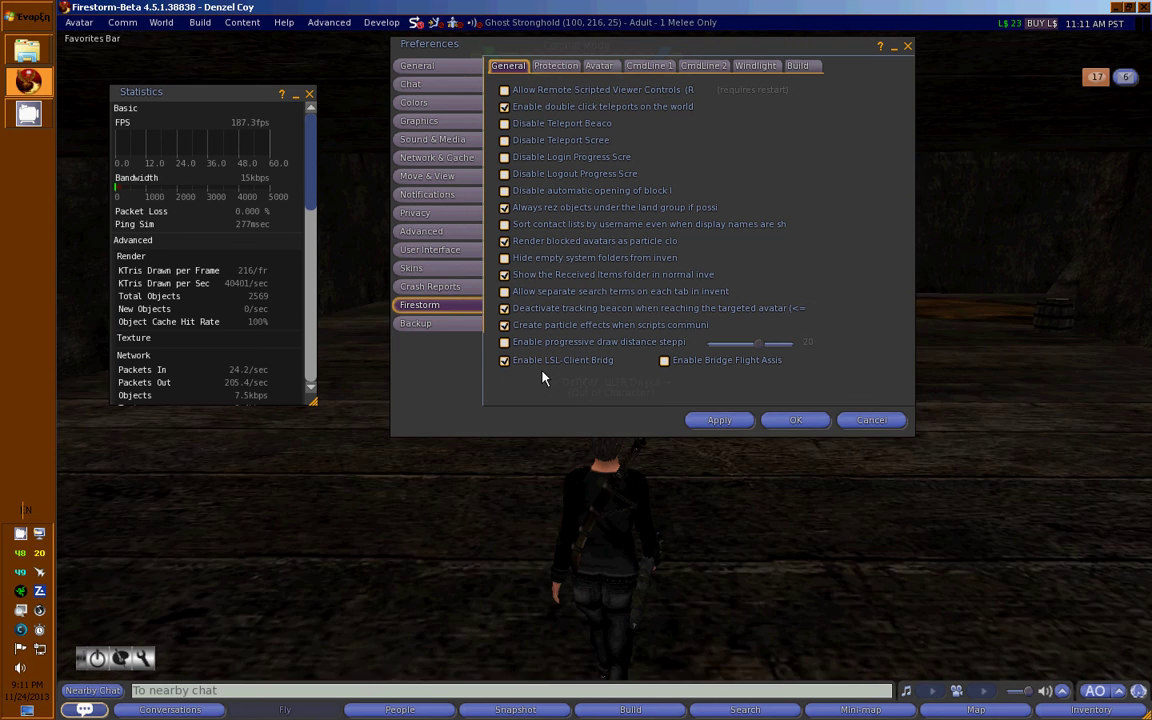
key(Up)
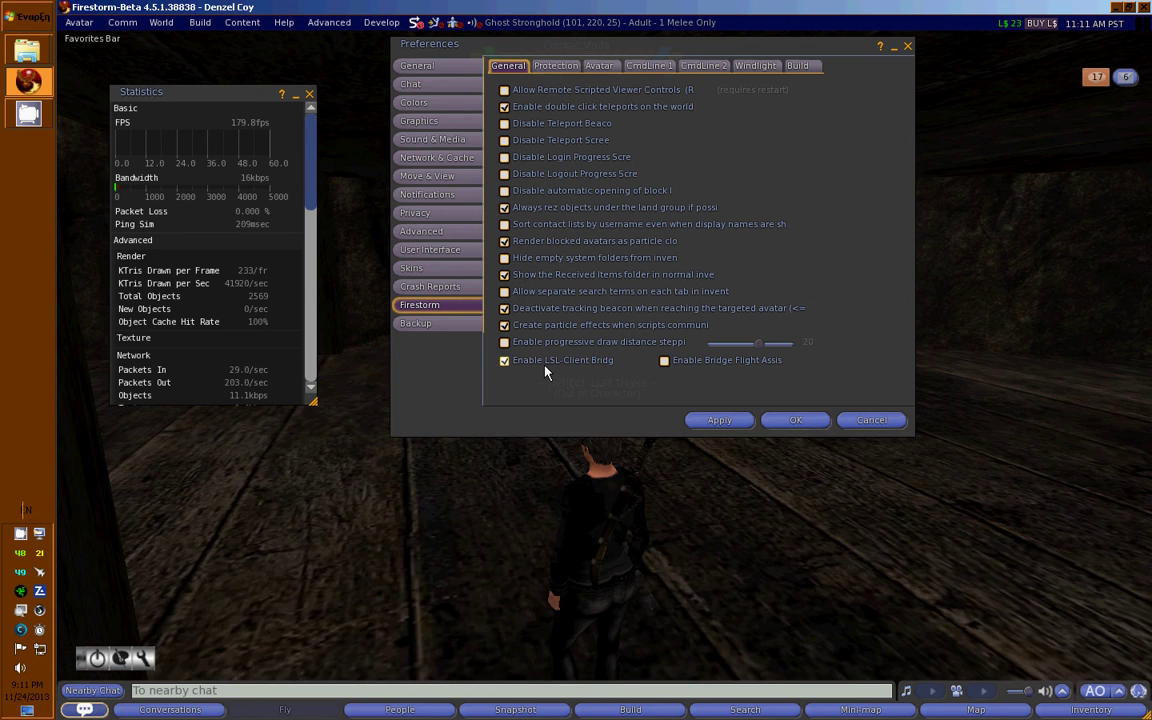
key(Down)
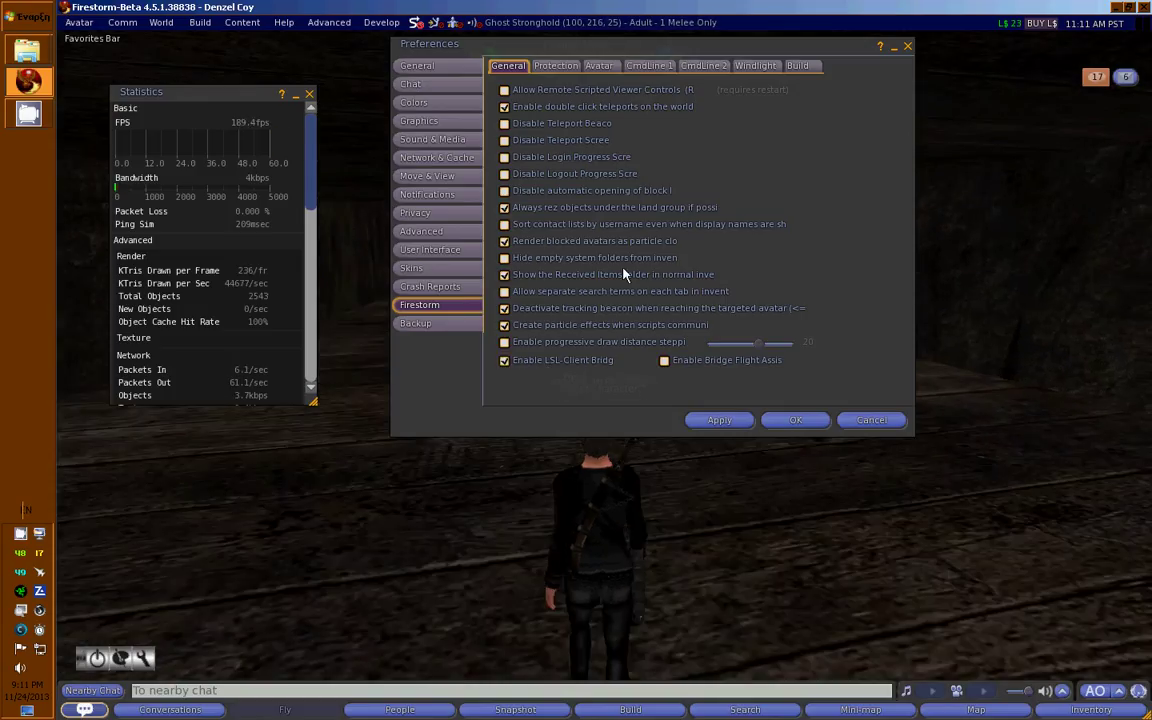
key(Left)
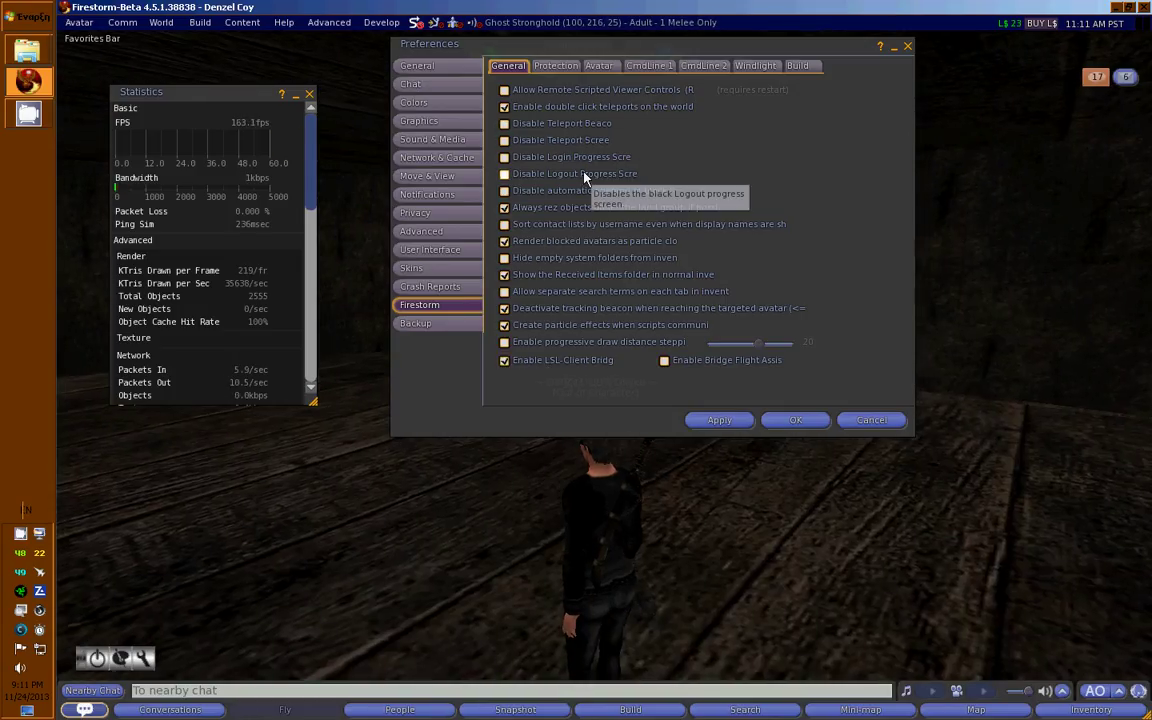
key(Right)
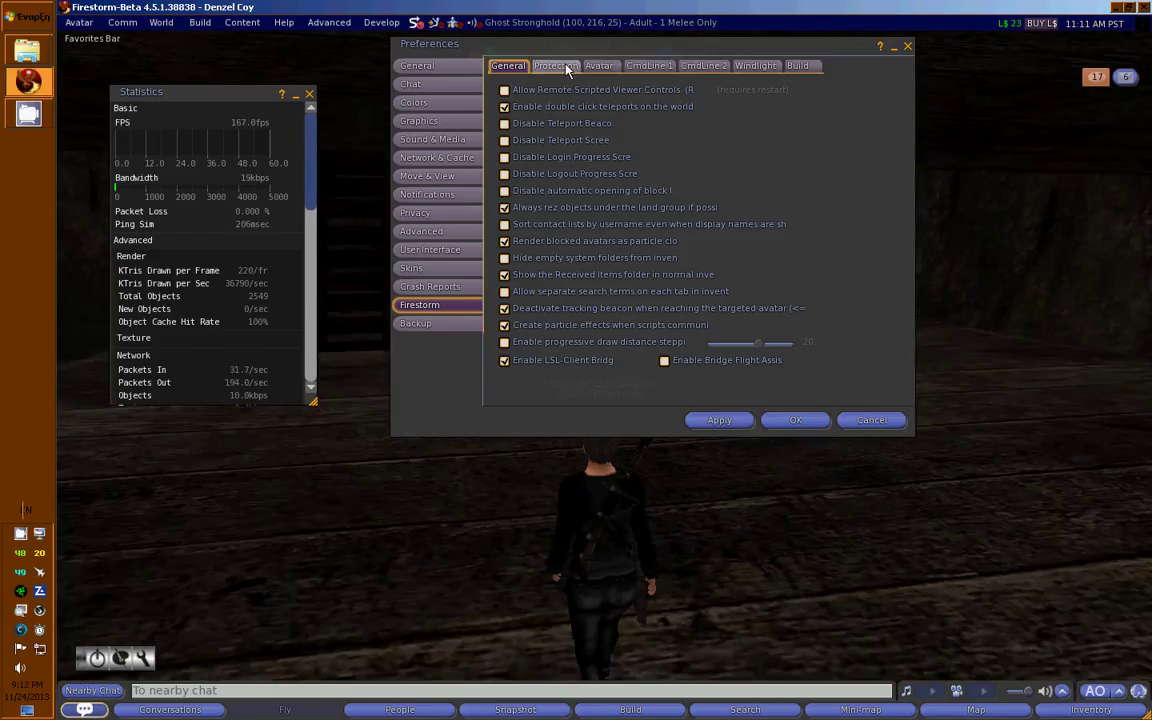
Step: Review the Firestorm Protection settings, including the spam protection limit for max lines in a single message
click(556, 66)
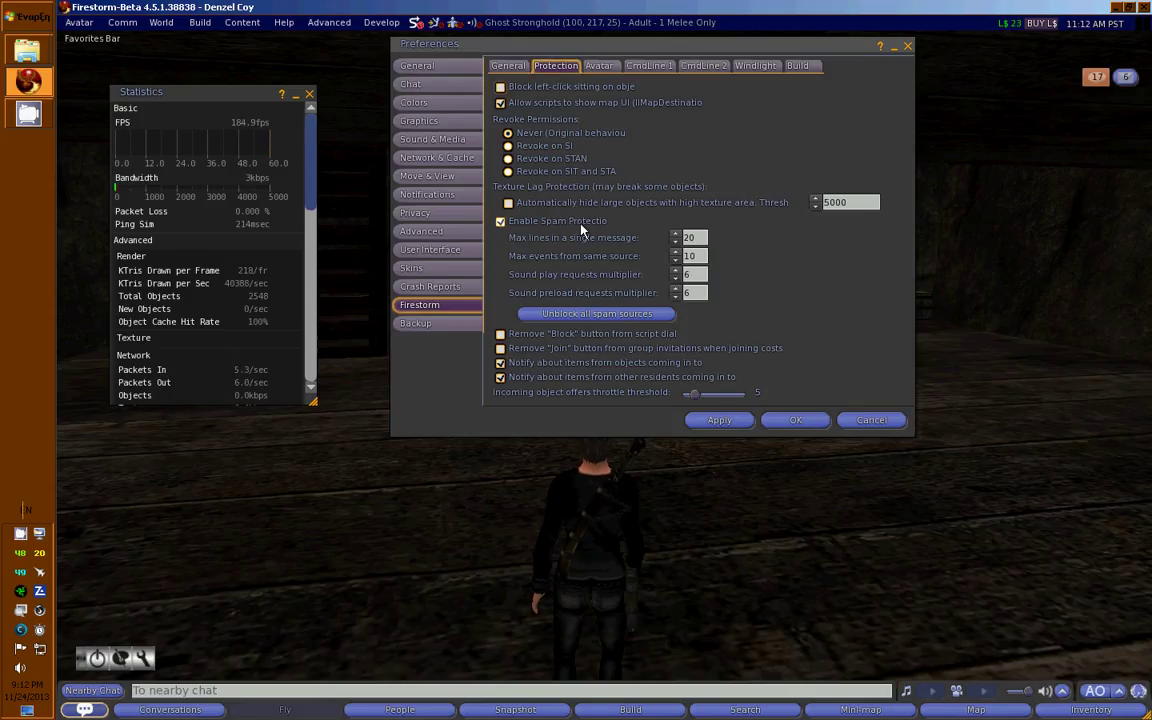
click(703, 237)
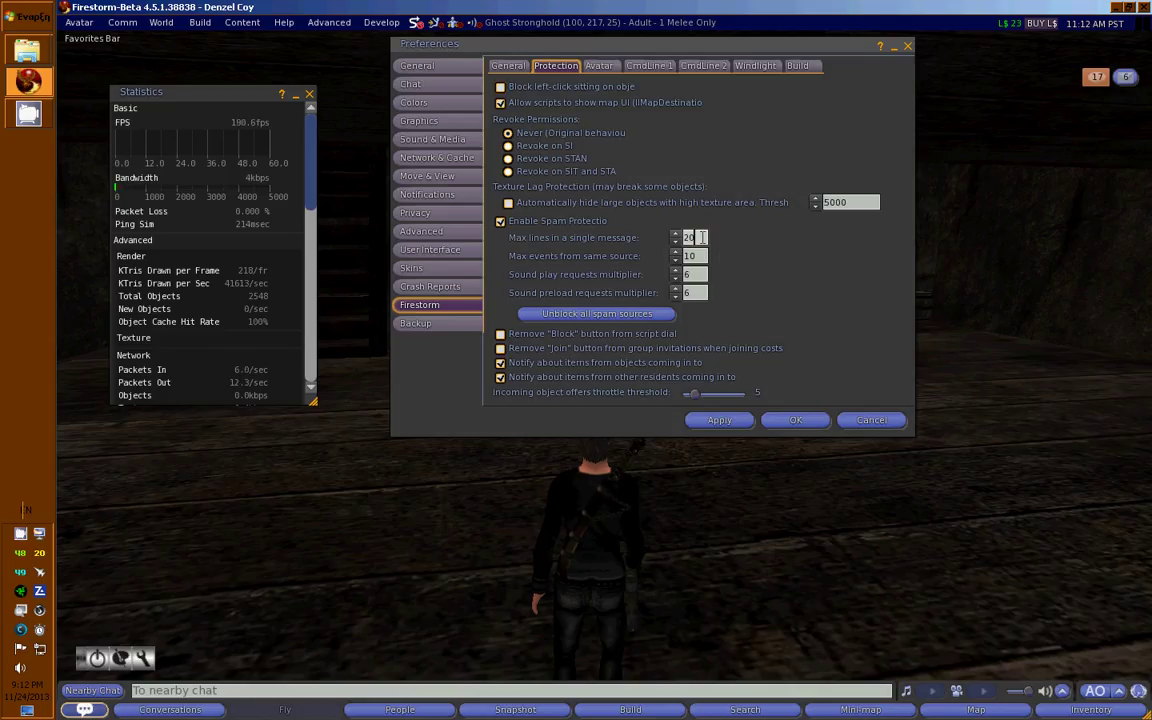
click(742, 494)
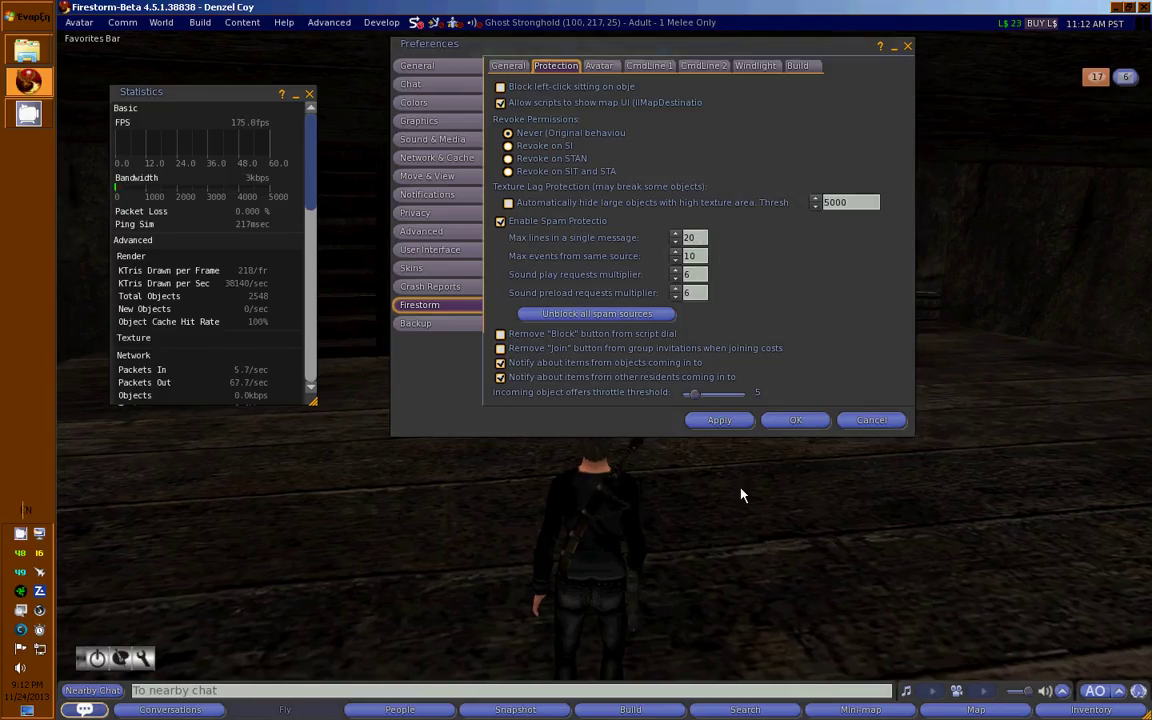
key(Up)
key(Left)
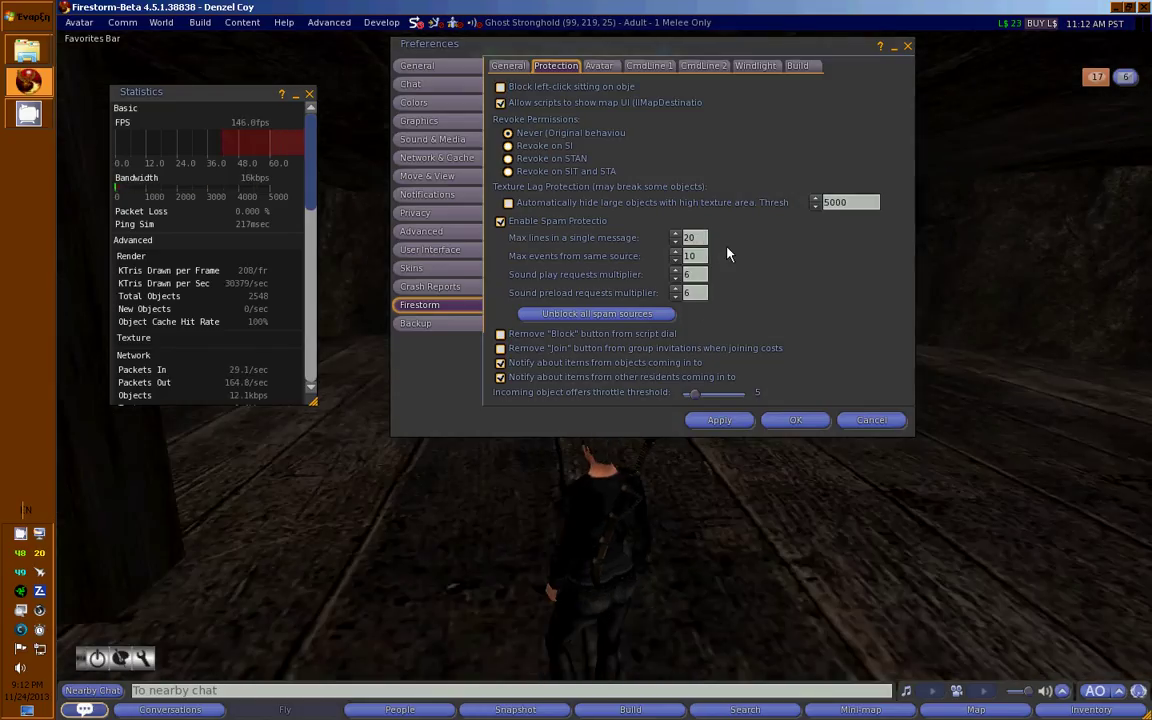
key(Up)
key(Left)
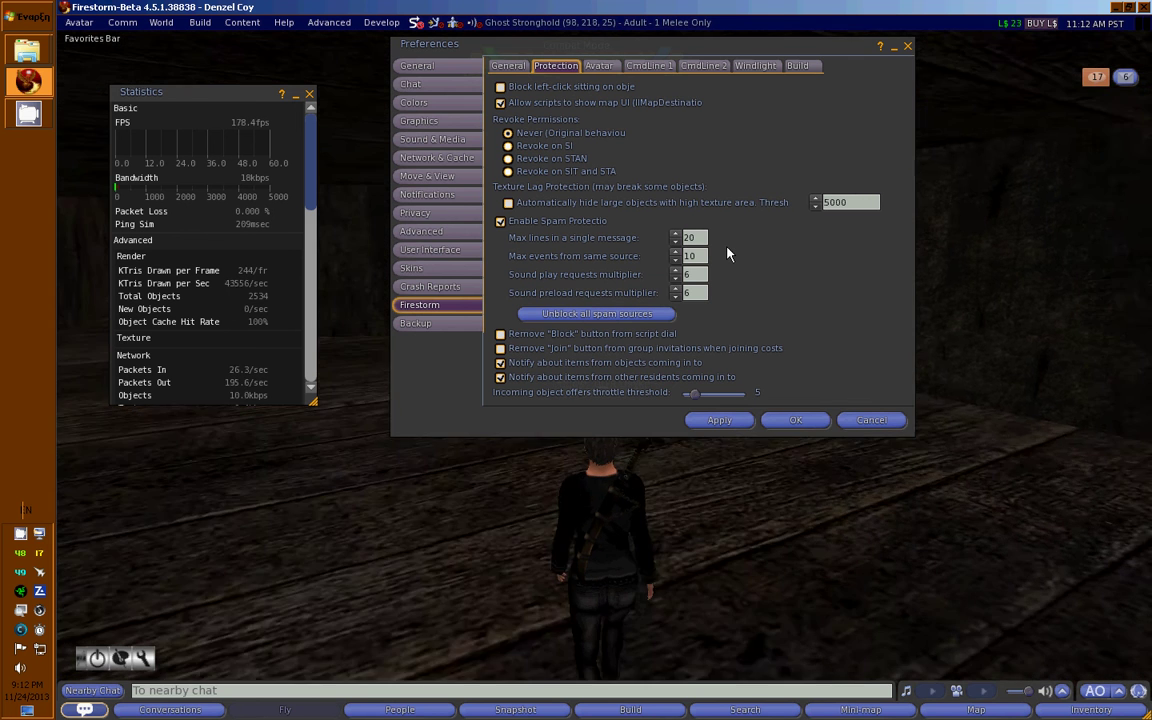
key(Right)
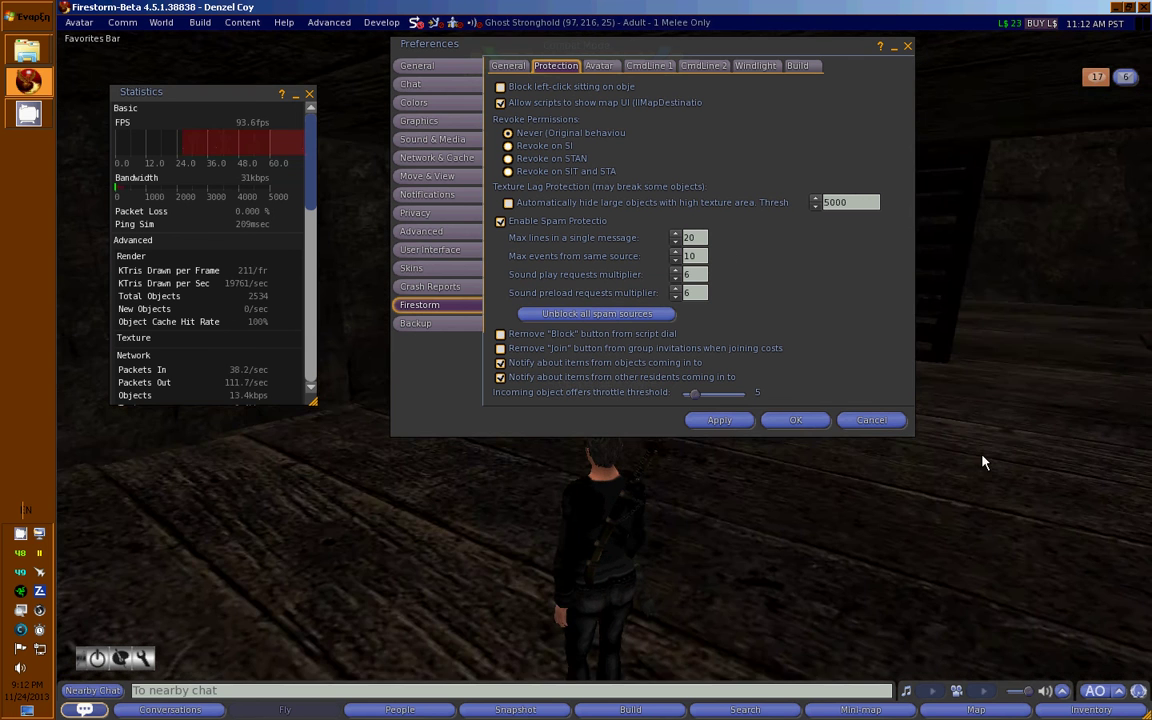
key(Up)
key(Left)
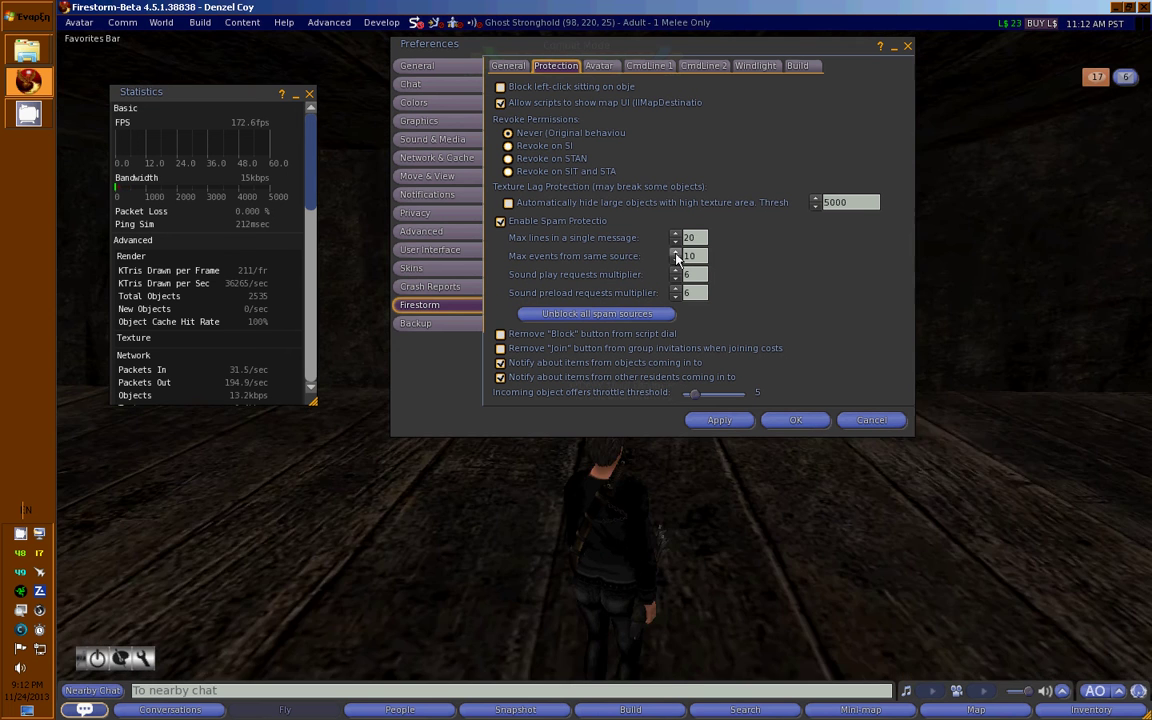
key(Up)
key(Left)
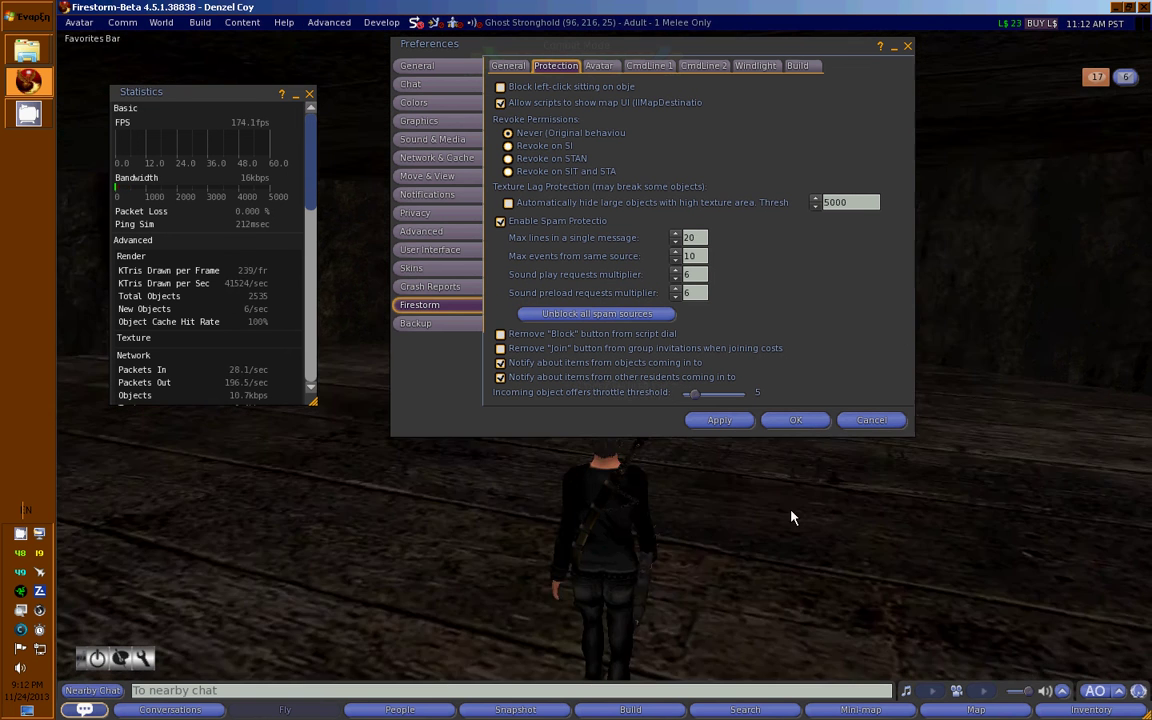
key(Up)
key(Left)
key(Up)
key(Left)
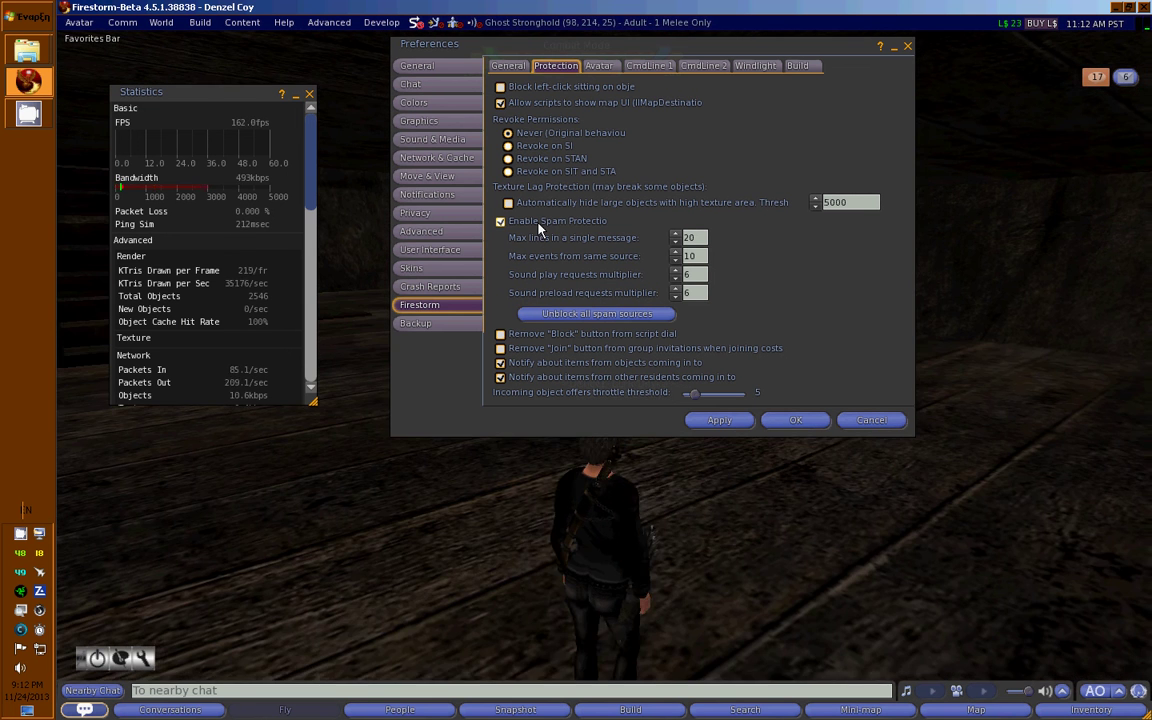
Step: Look through the Firestorm Avatar, CmdLine 1, CmdLine 2 and Windlight settings
click(599, 66)
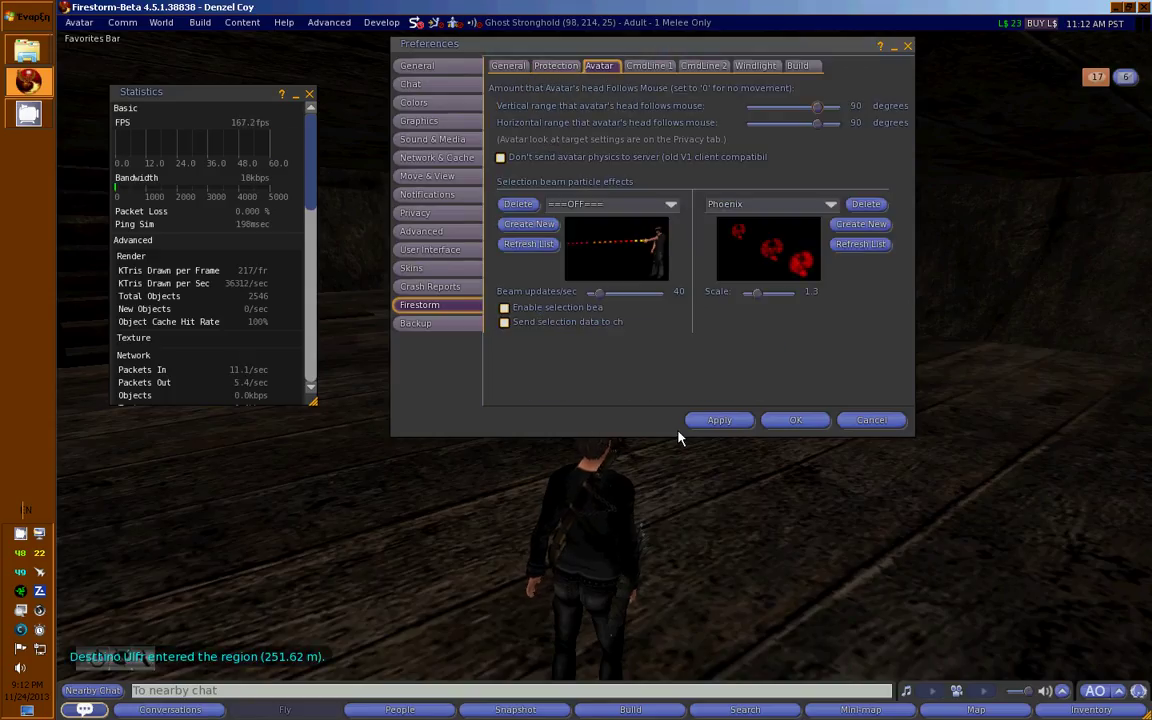
key(Left)
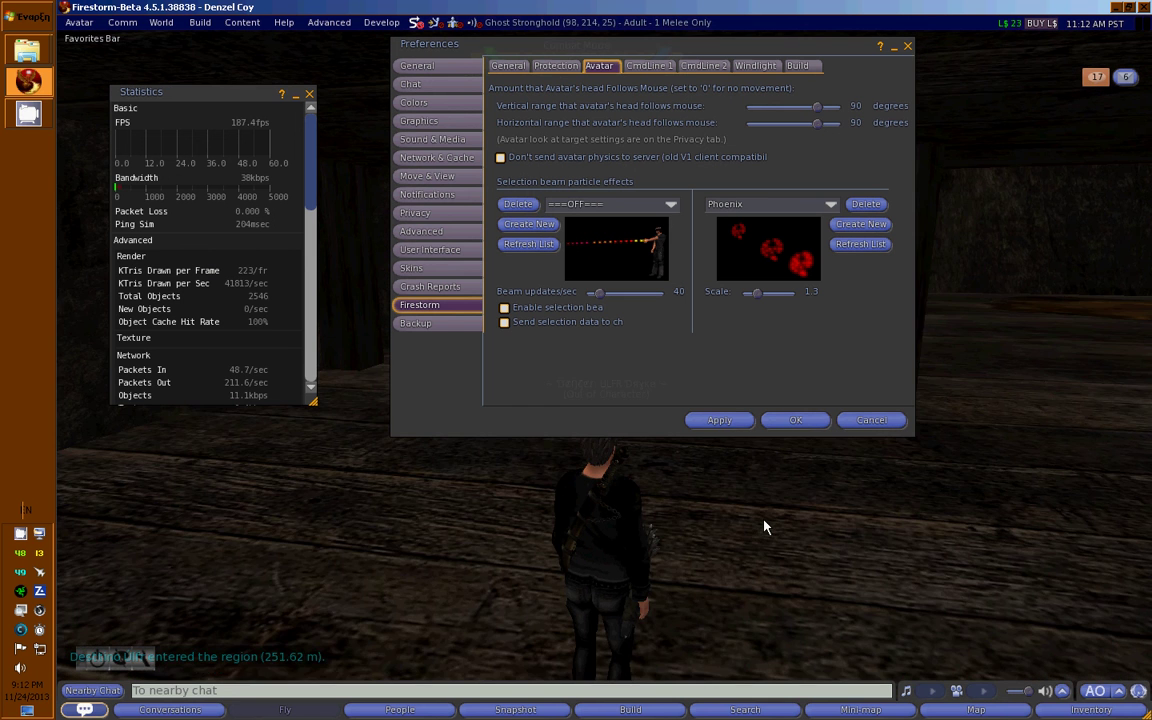
key(Left)
key(Up)
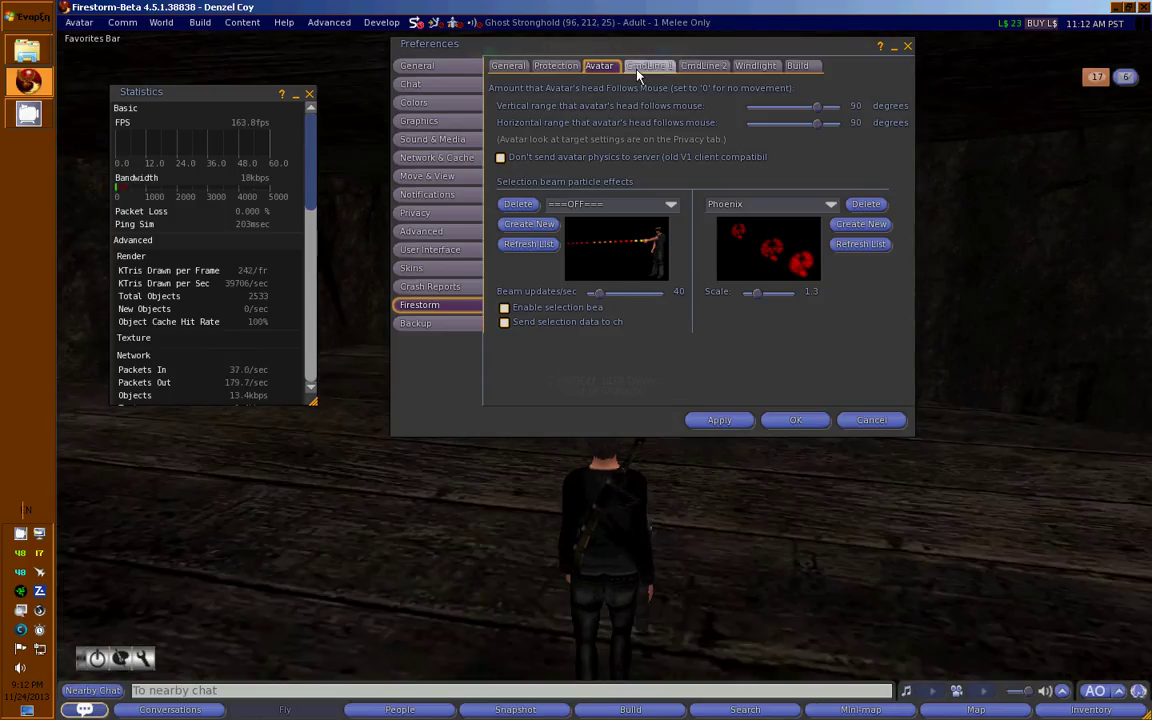
click(642, 68)
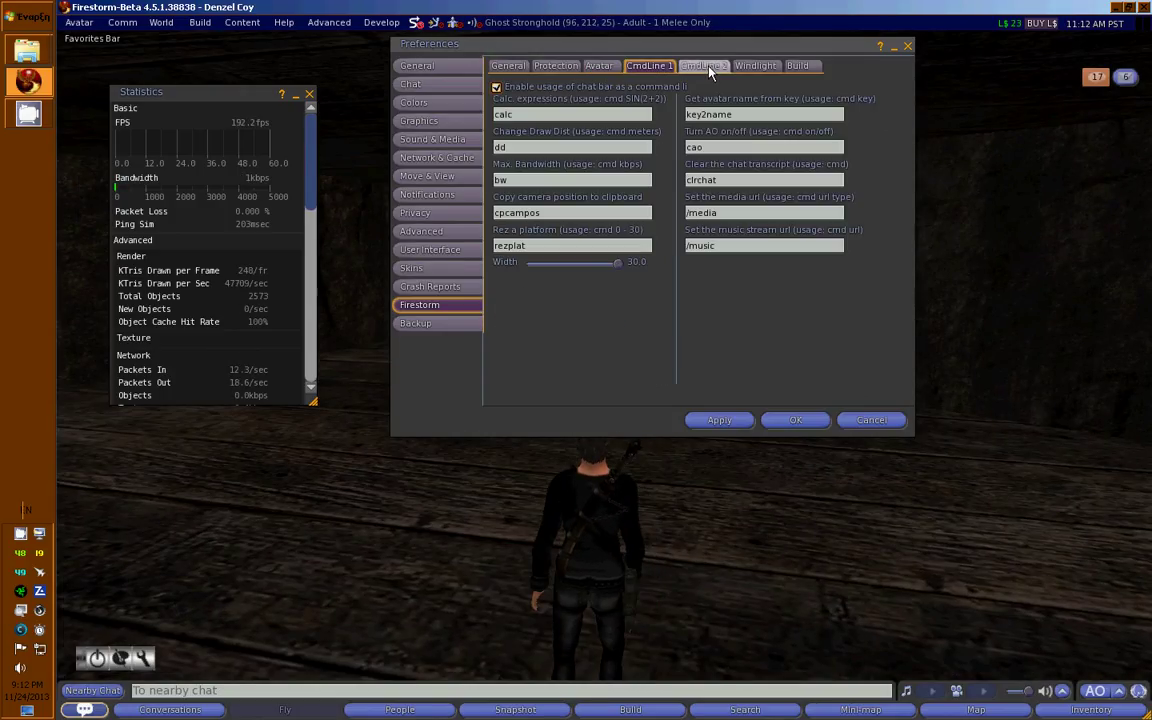
click(705, 66)
click(752, 67)
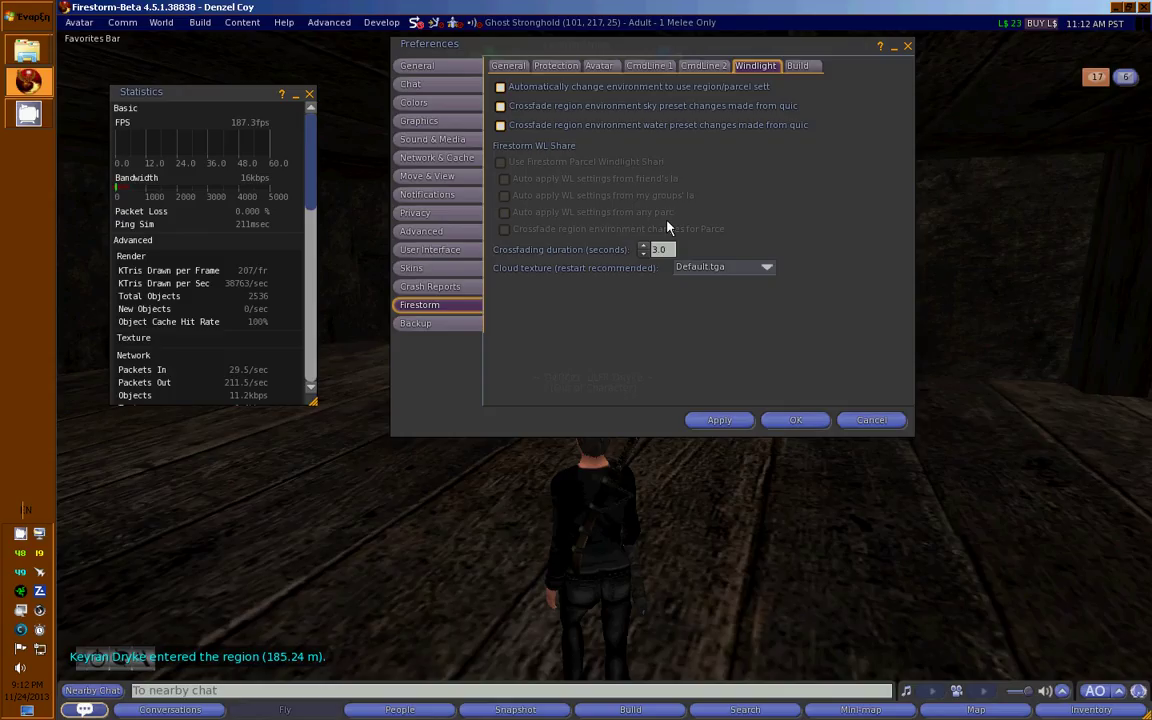
Step: Apply the preferences, view the Backup settings, and close the preferences with the changes accepted
click(722, 422)
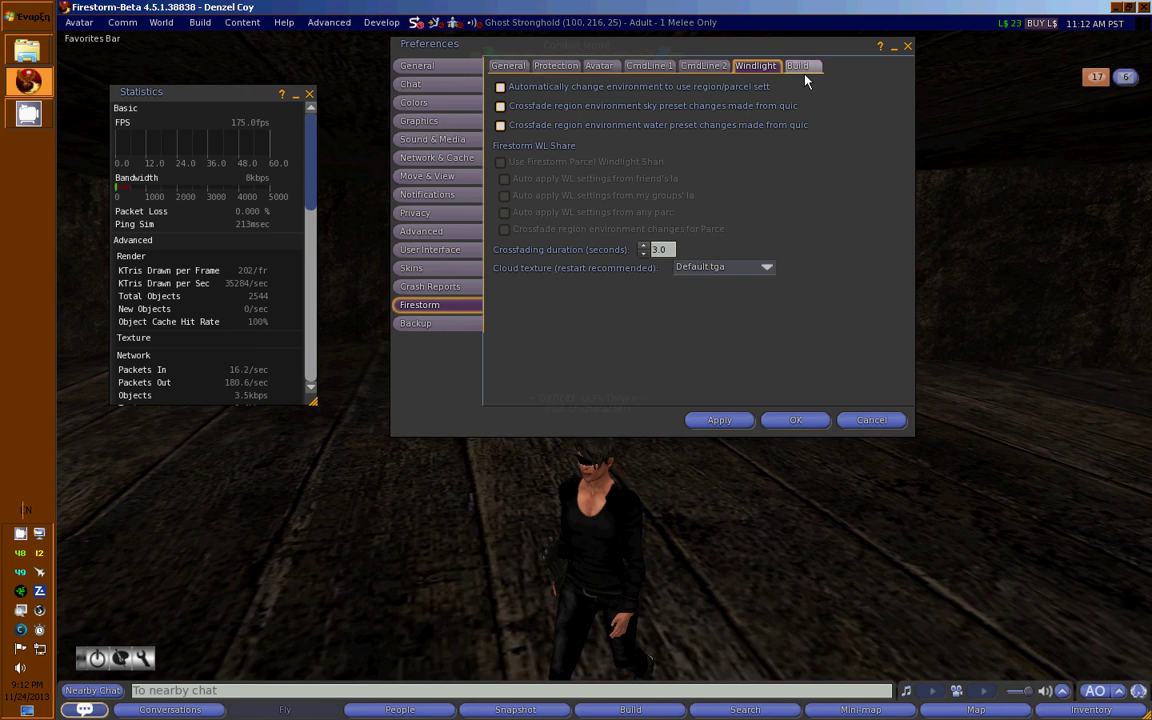
click(450, 323)
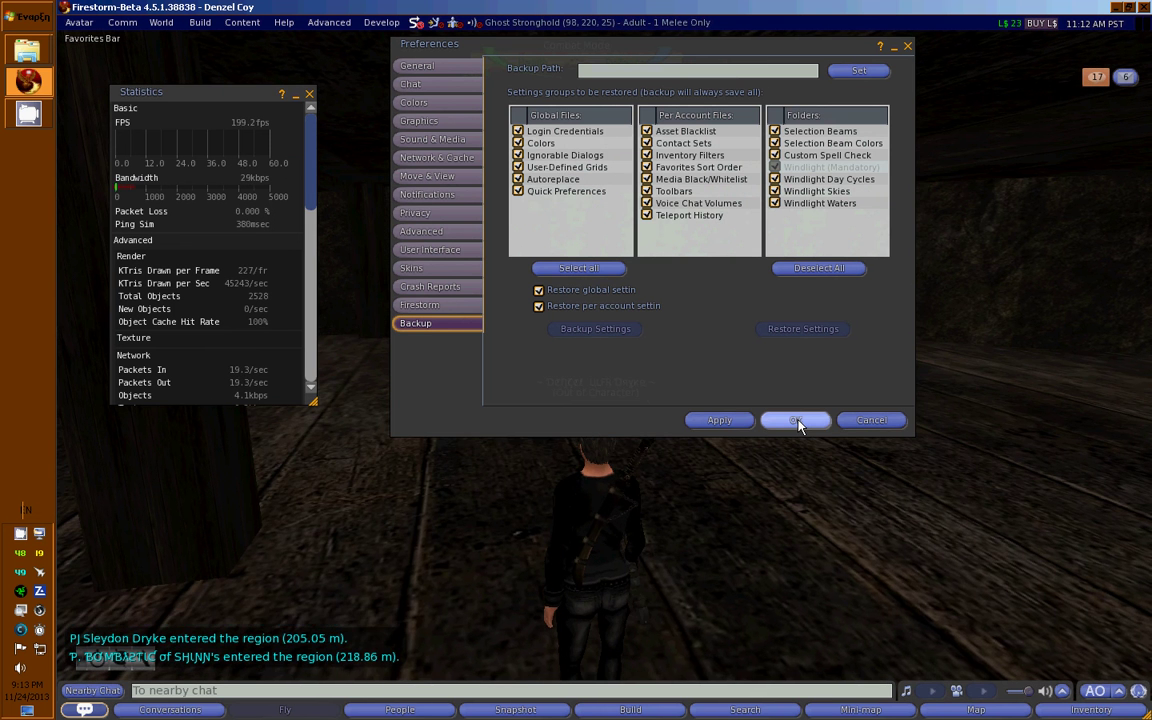
click(796, 420)
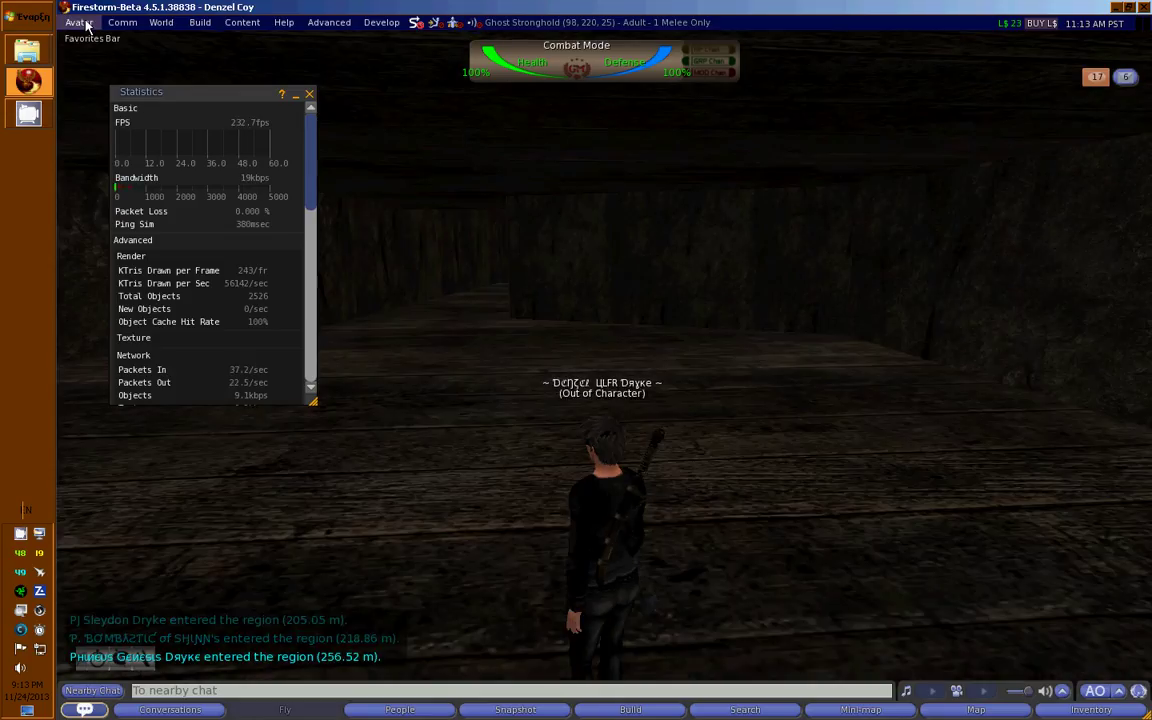
click(80, 22)
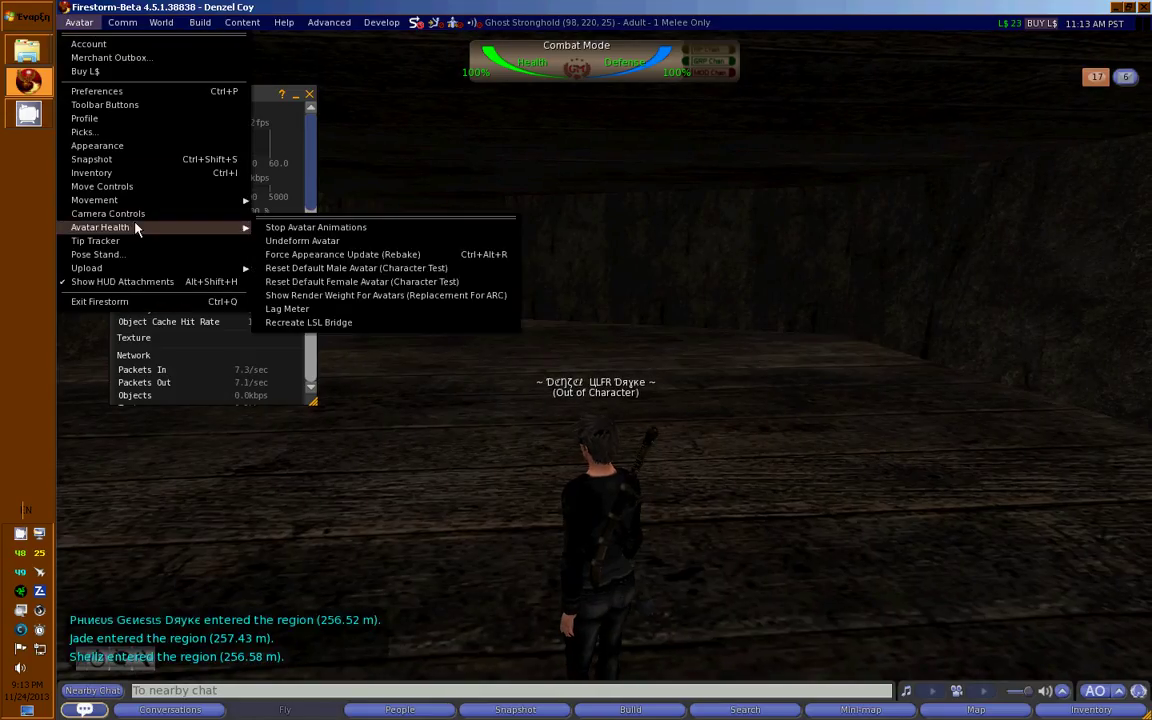
mouse_move(150, 200)
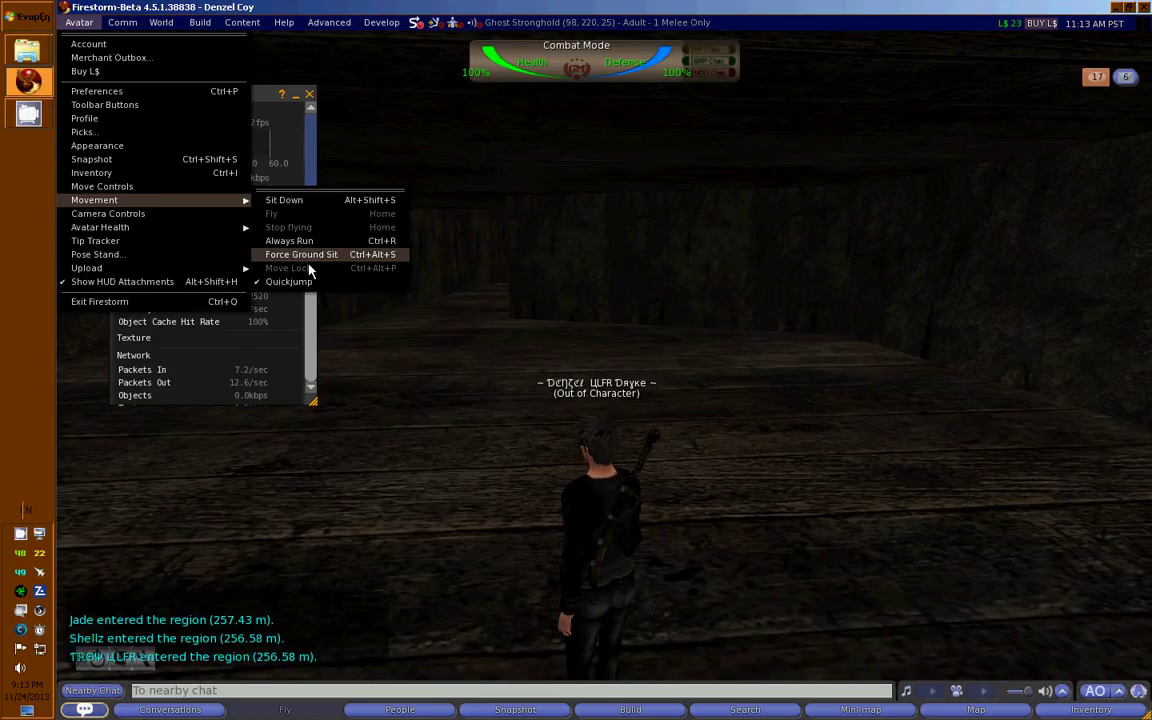
click(328, 305)
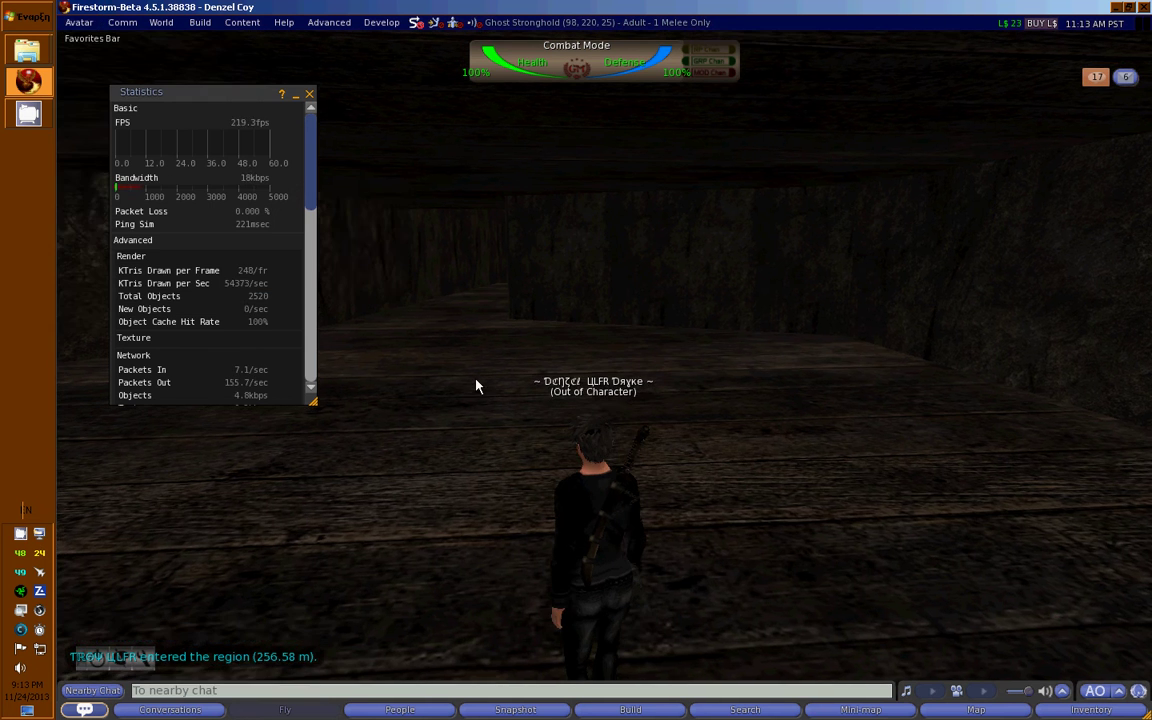
Step: Walk the avatar forward along the wooden corridor, switching between the third-person and mouselook views
key(Up)
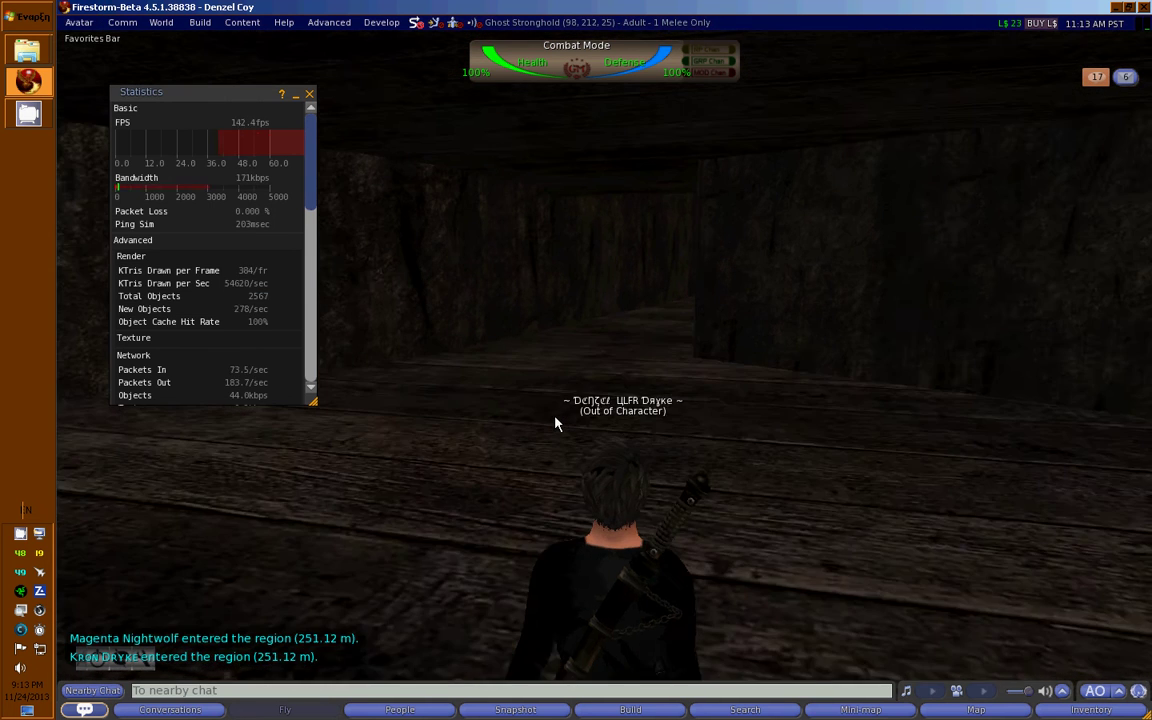
key(m)
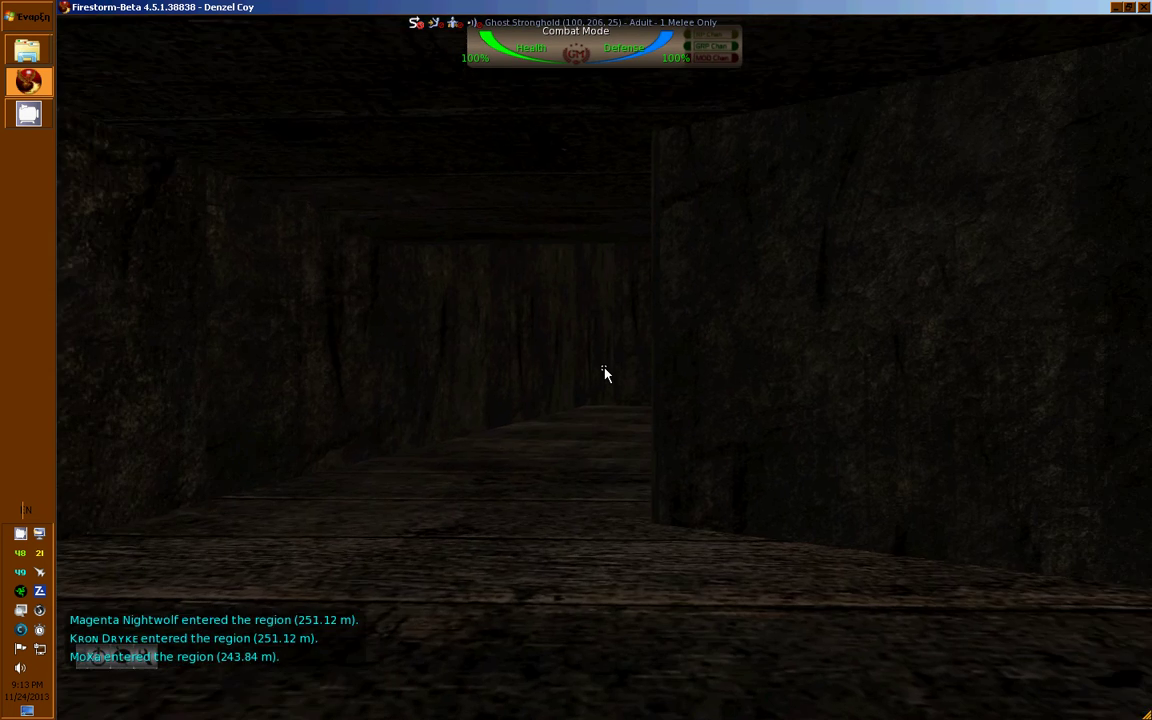
key(Escape)
key(Up)
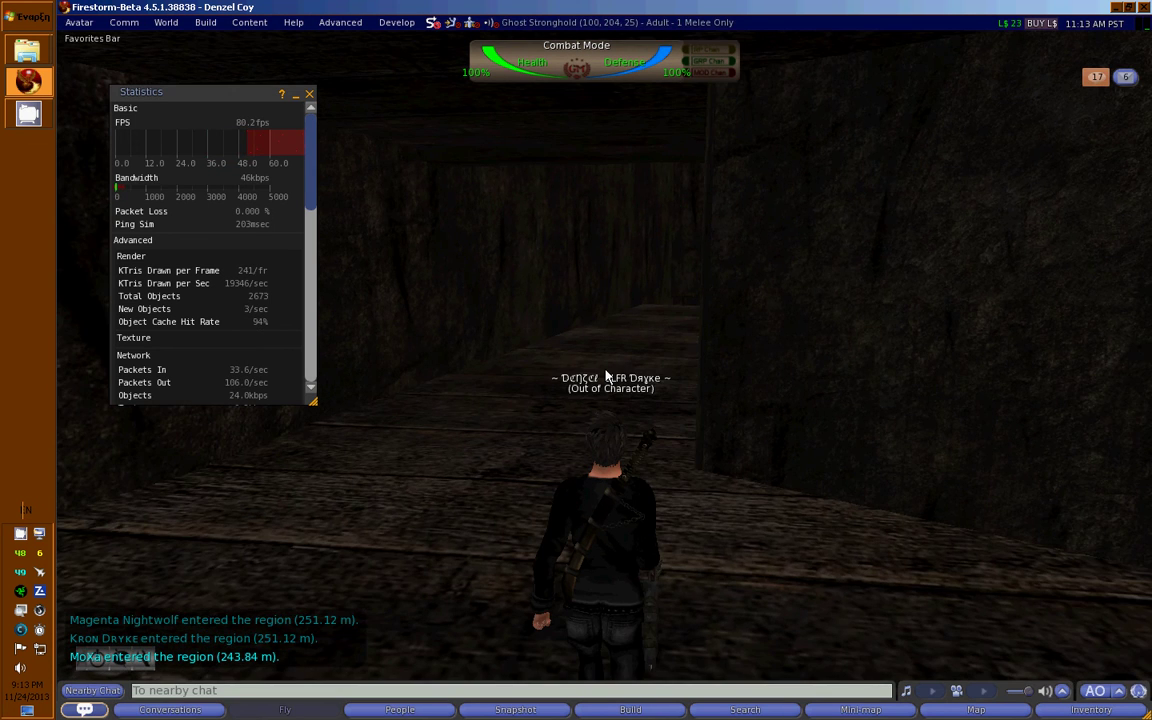
key(Up)
key(Up)
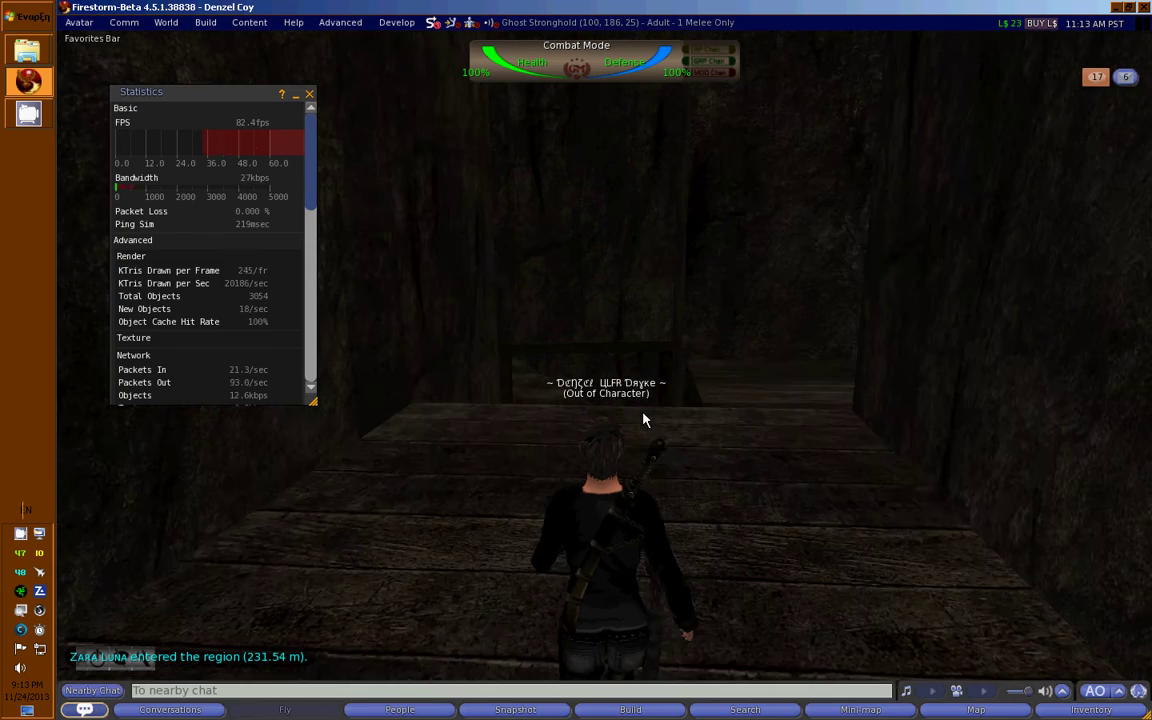
key(m)
key(Up)
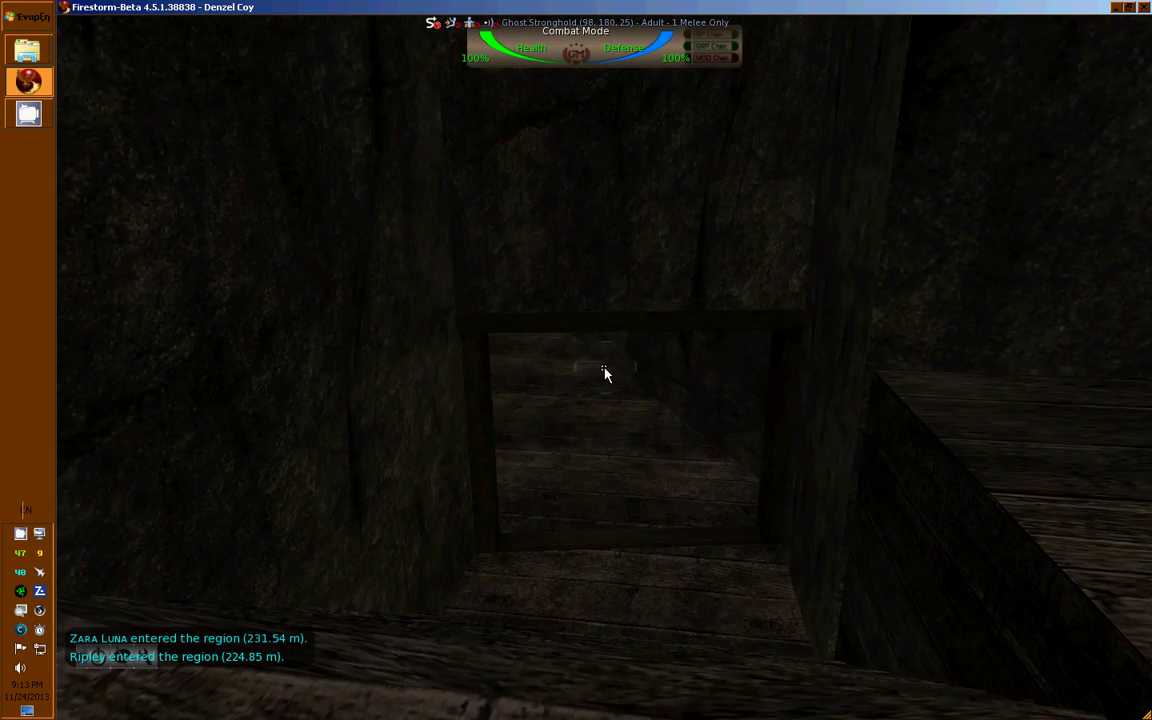
Step: Walk the avatar through the framed opening and down the corridor, leaving mouselook, and open the metal-fitted double door at its end
key(Up)
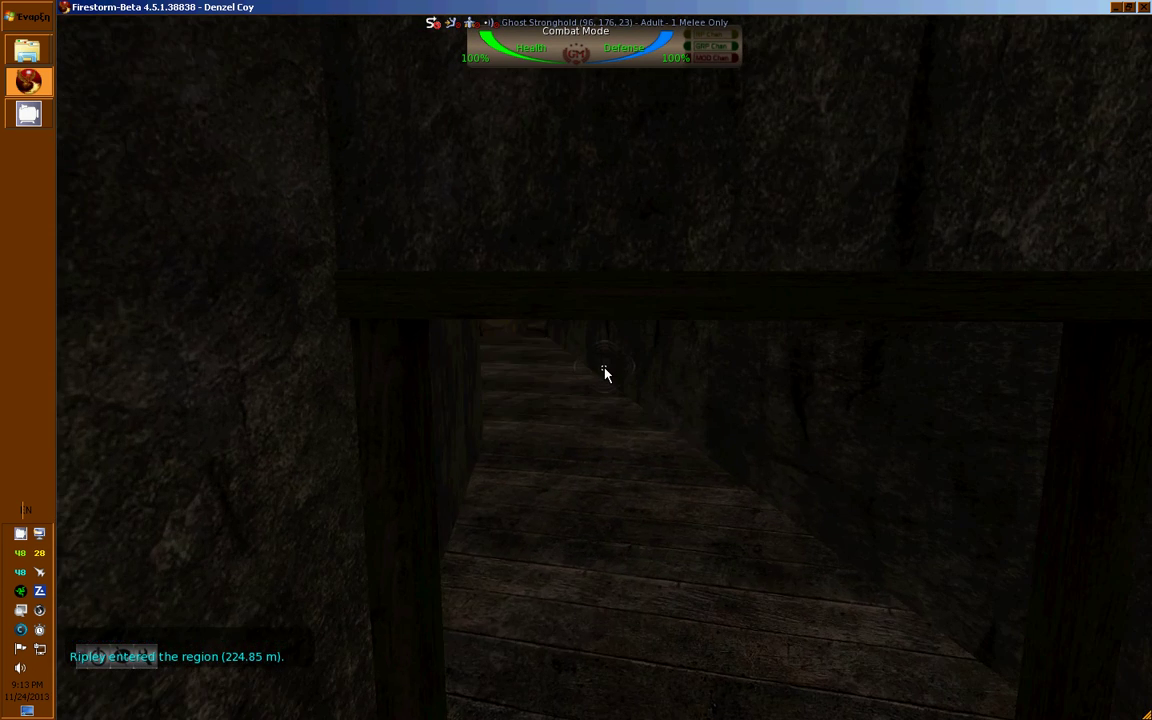
key(Escape)
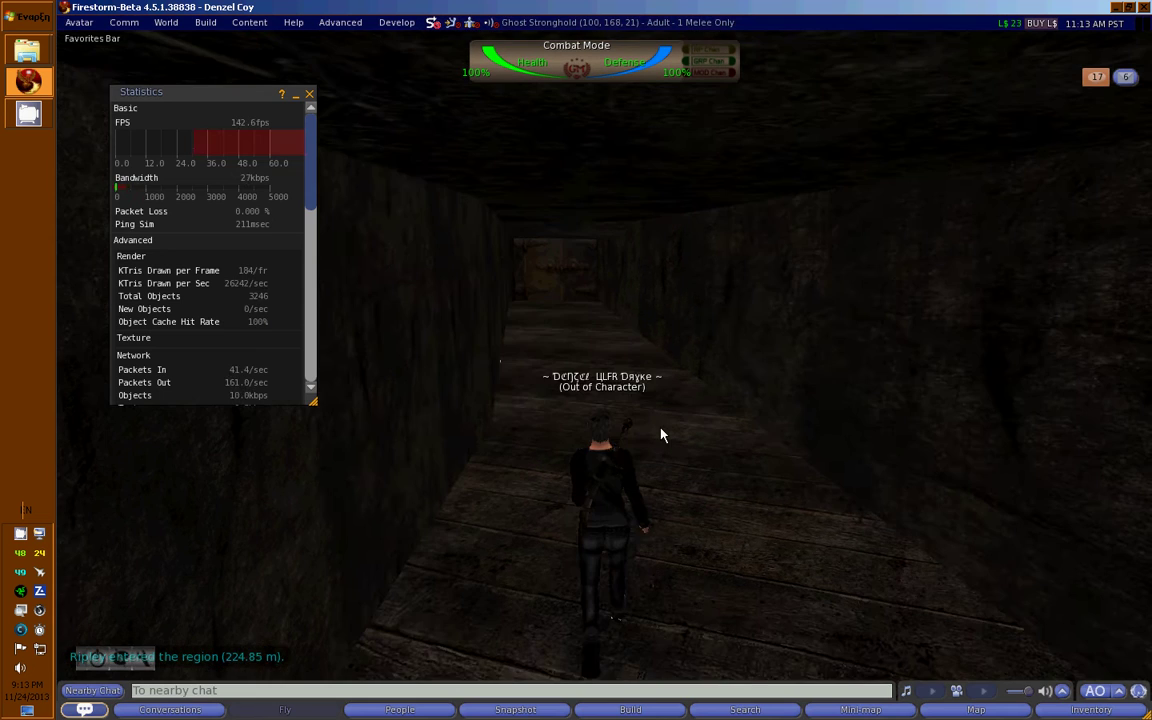
key(Up)
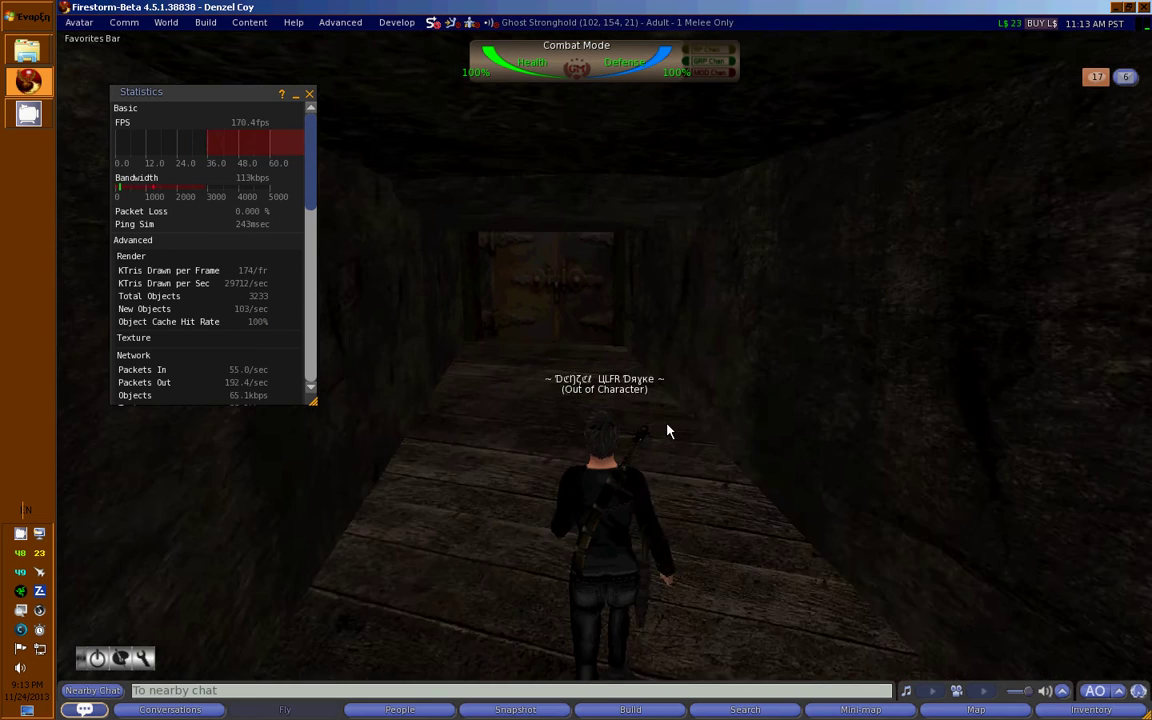
key(Up)
key(Up)
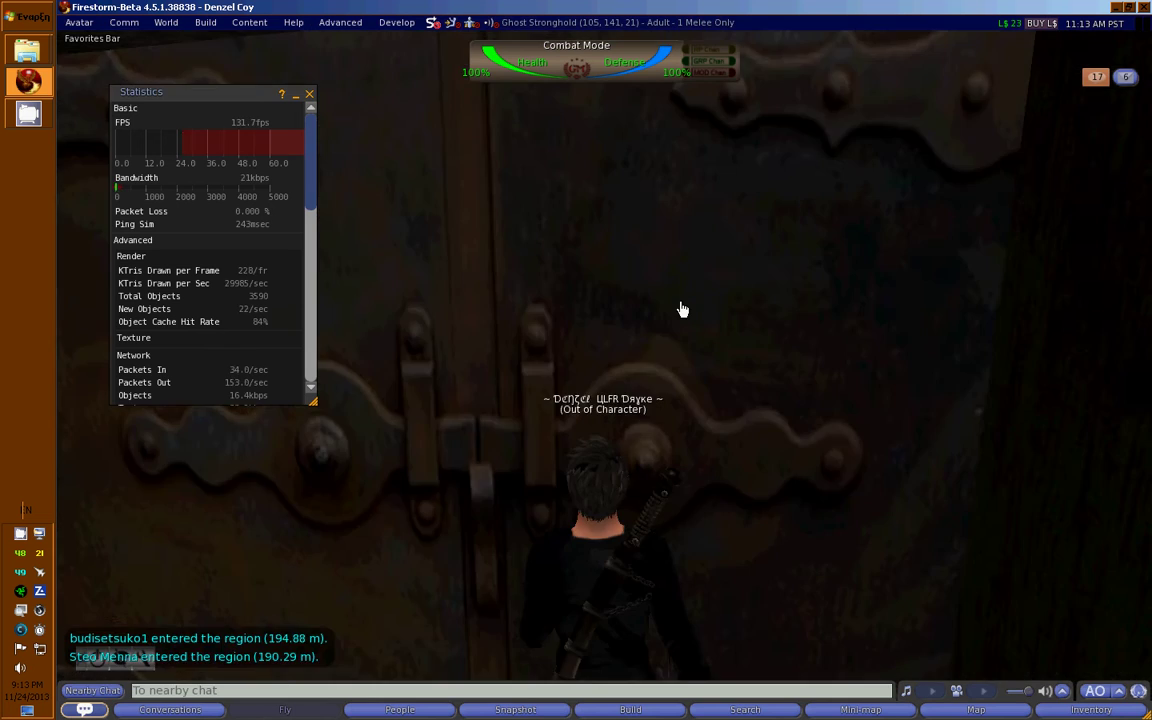
click(682, 310)
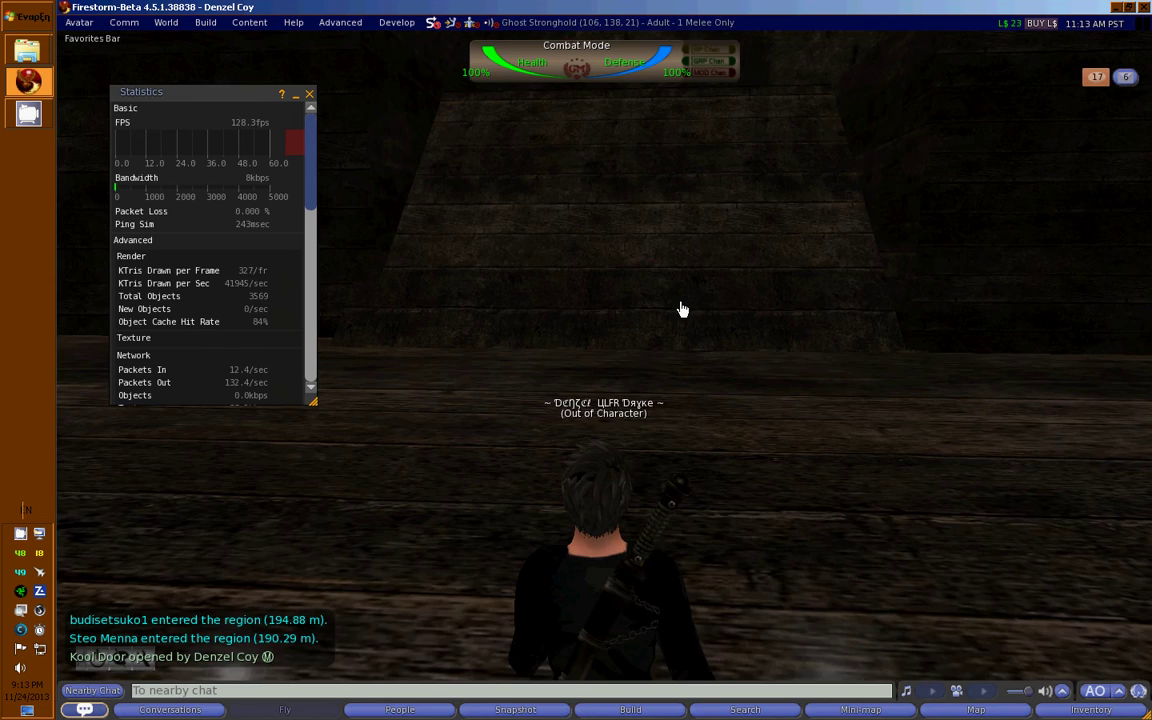
Step: Walk the avatar through the opened door and up the wooden ramp onto the upper platform
key(m)
key(Up)
key(m)
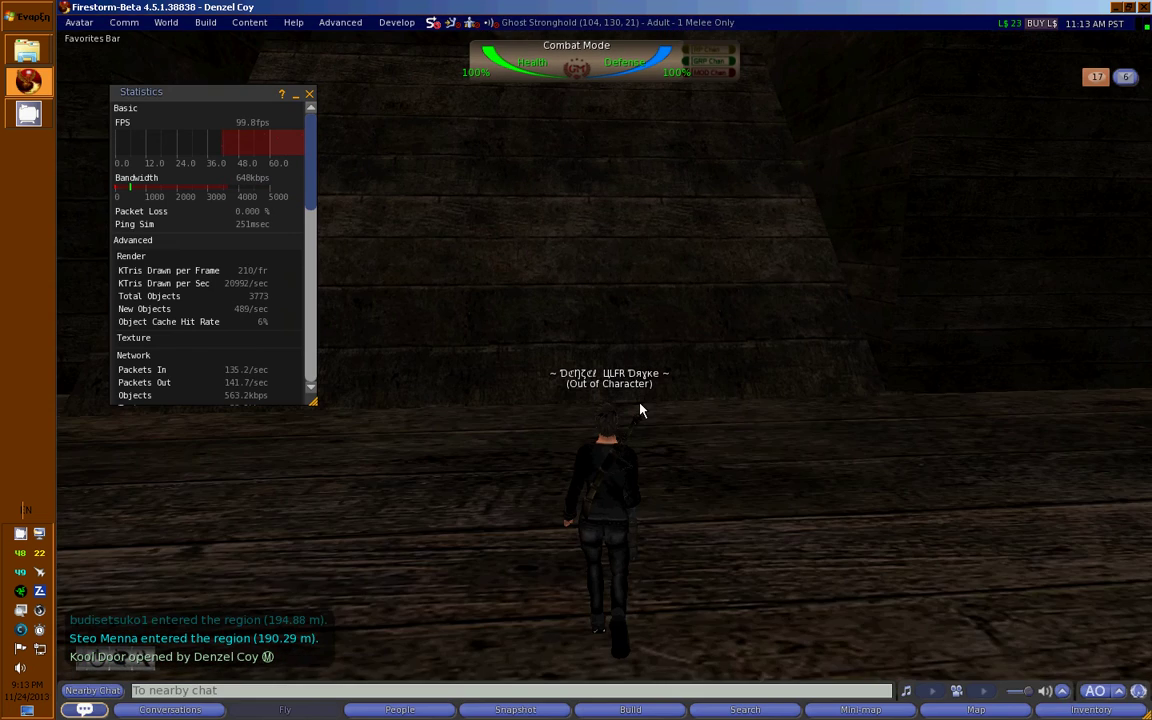
key(Up)
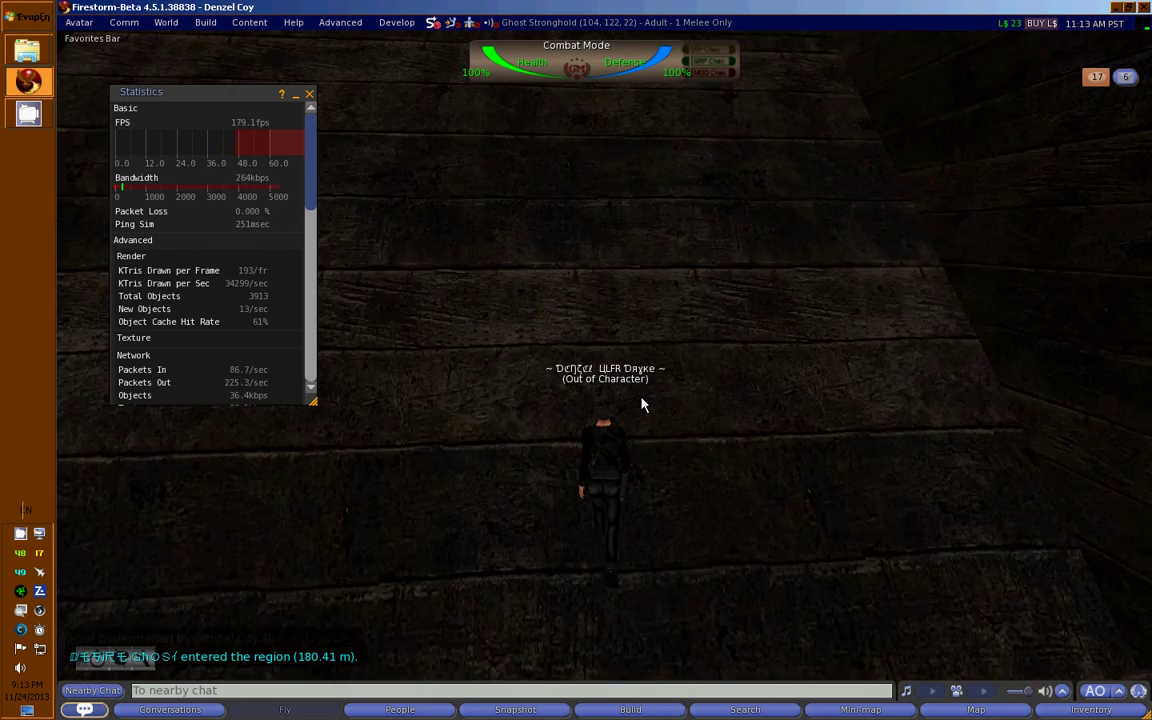
key(Up)
key(Up)
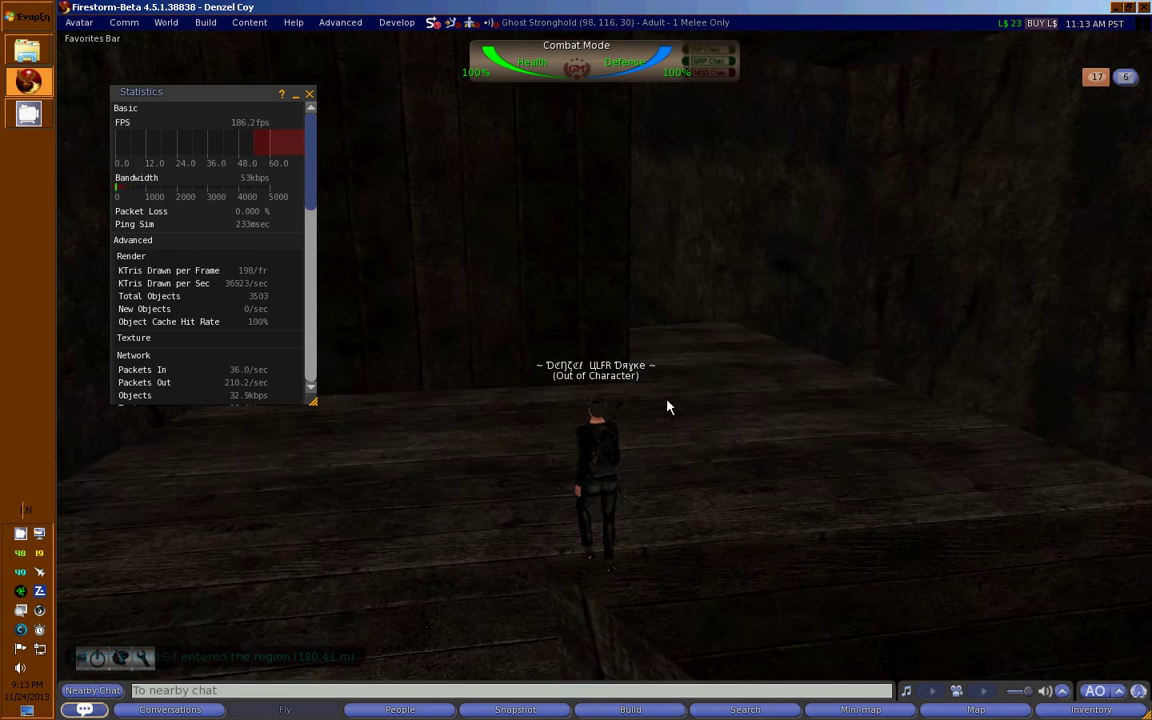
key(Up)
key(Right)
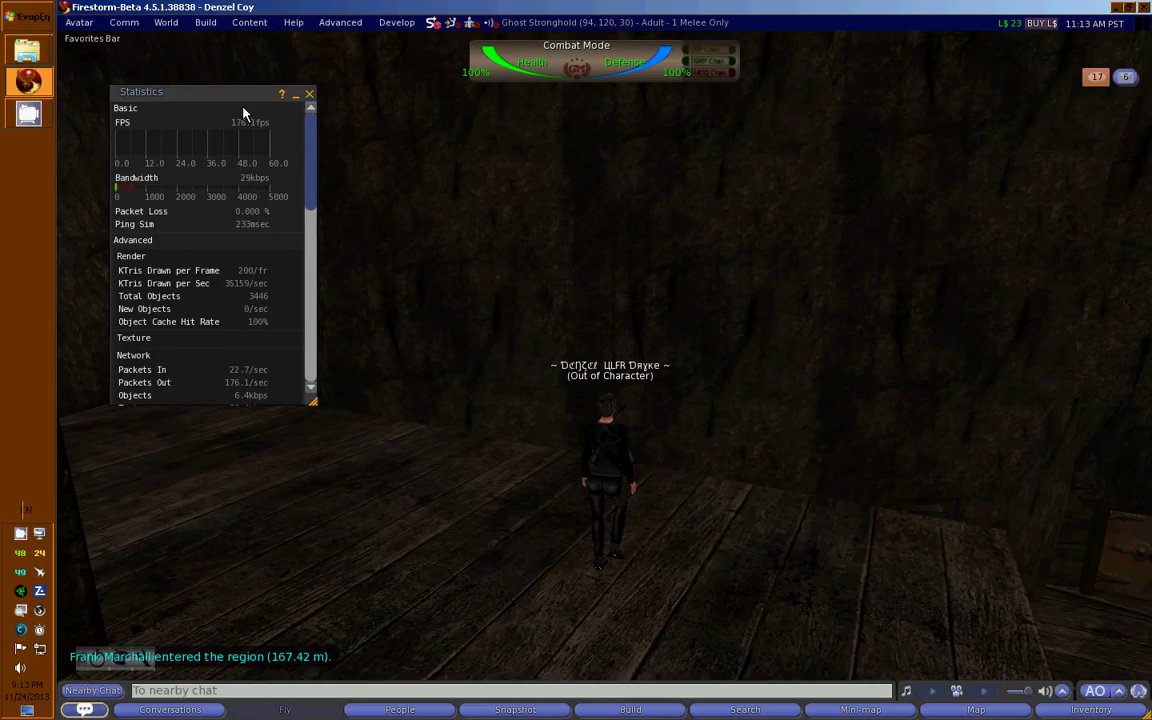
Step: Apply an avatar movement option and walk the avatar off the platform edge to the lower floor
click(79, 22)
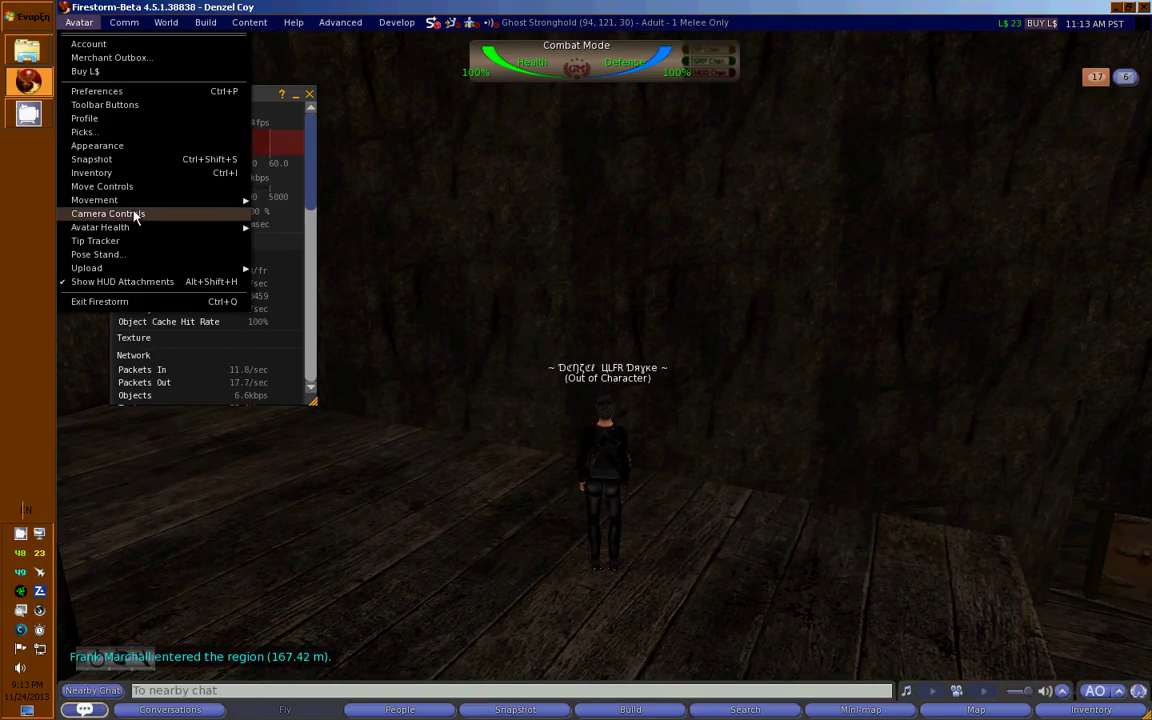
mouse_move(165, 200)
click(301, 284)
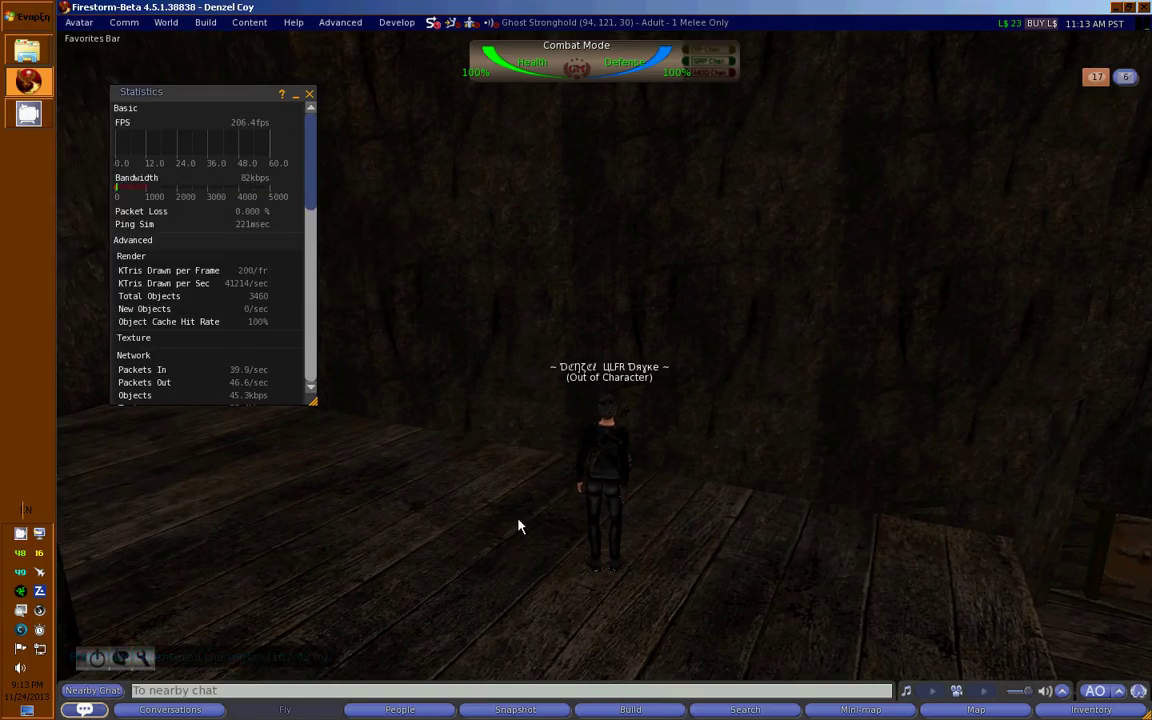
key(Up)
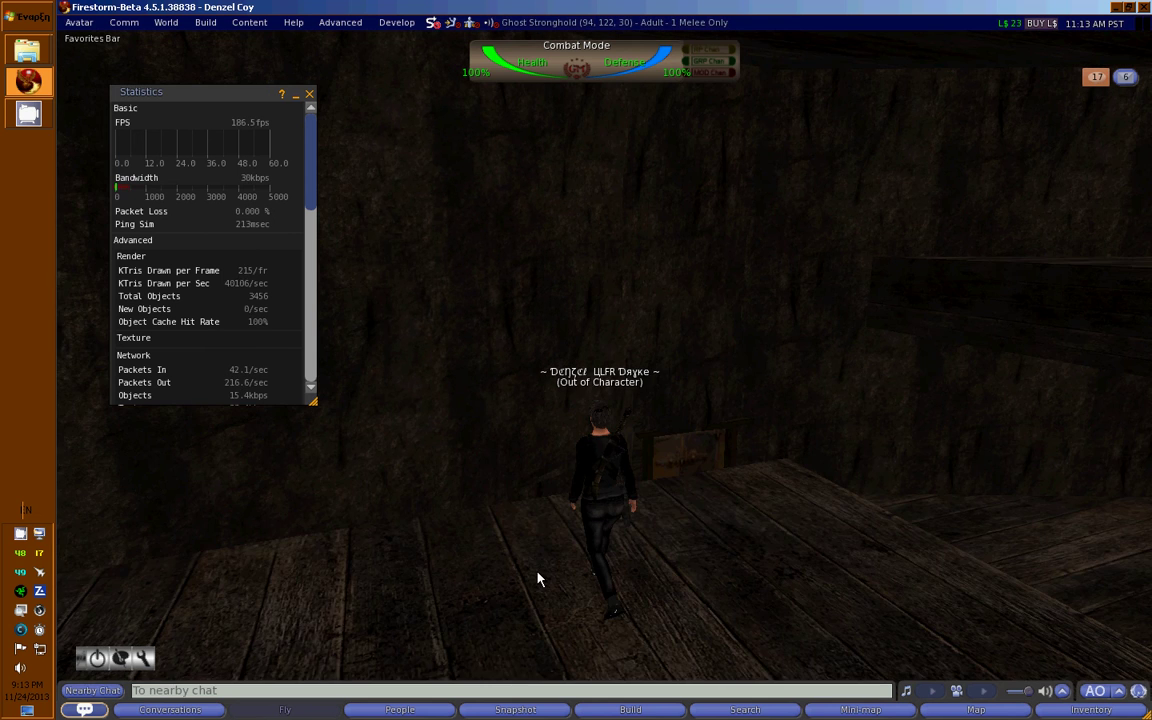
key(Up)
key(Right)
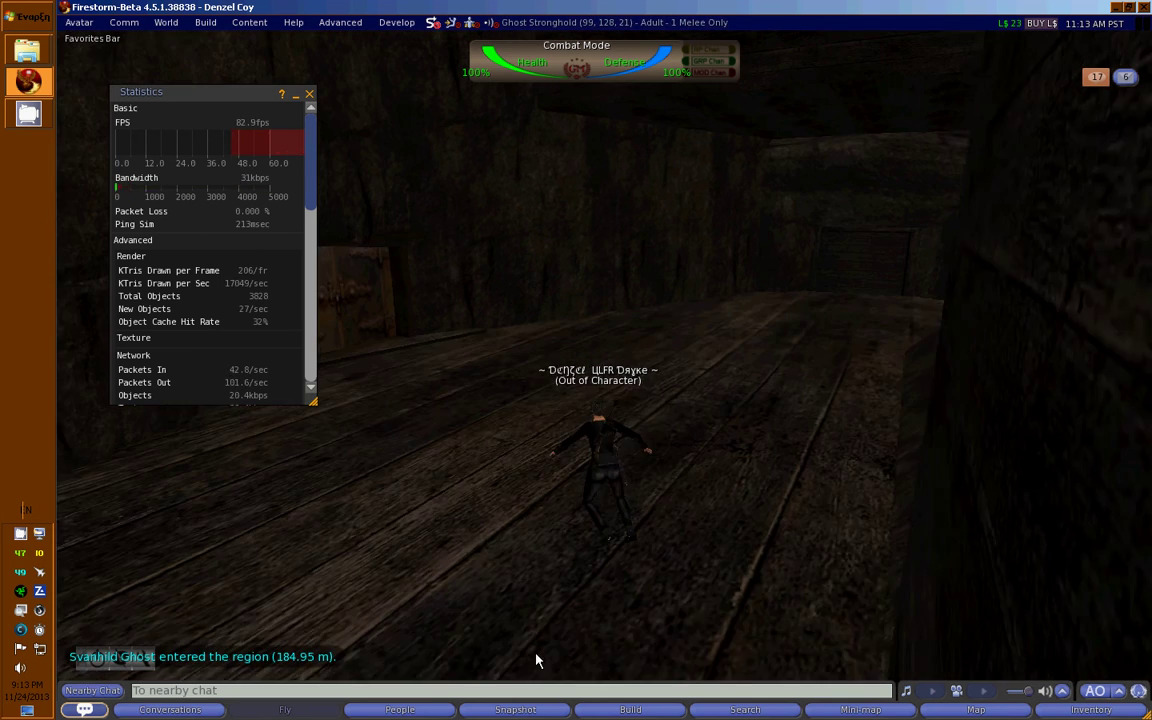
Step: Walk the avatar along the lower wooden floor and turn it towards the ramp
key(Up)
key(Up)
key(Right)
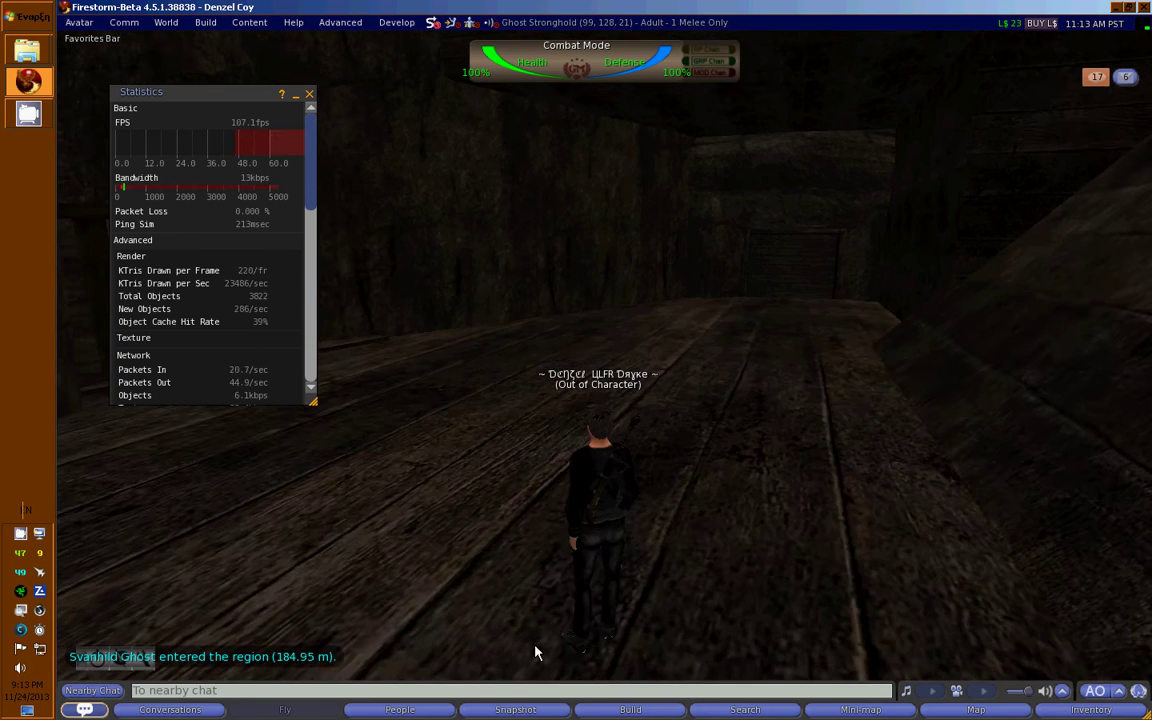
key(Up)
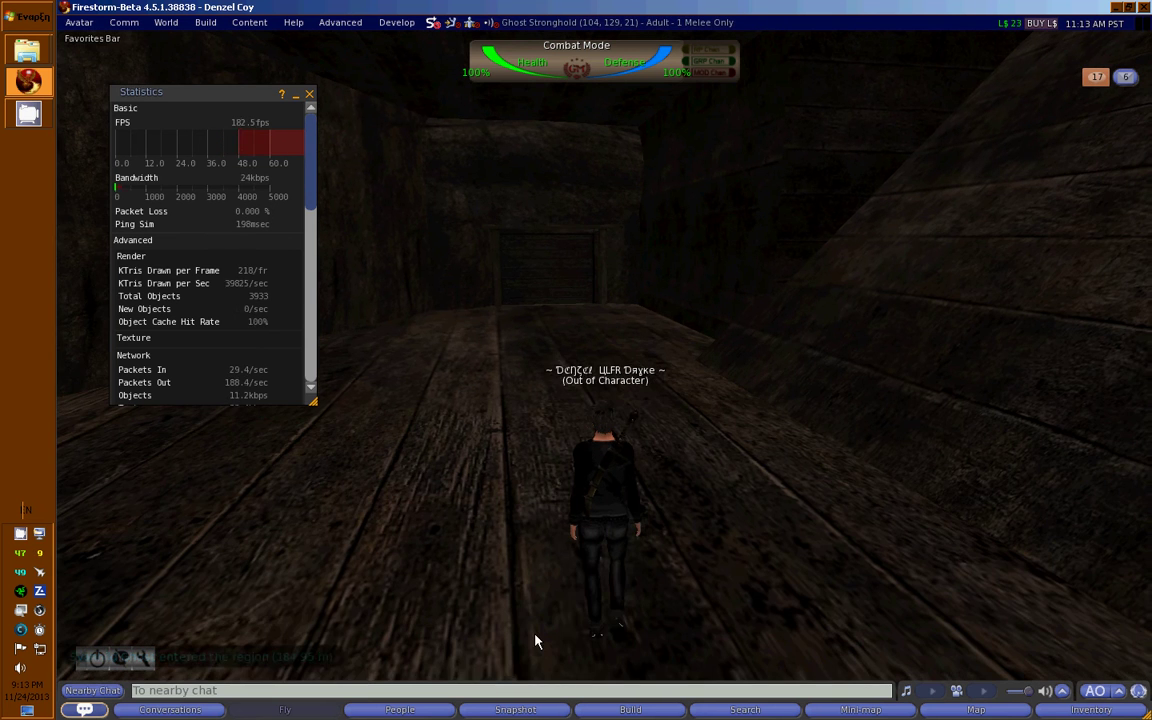
key(Left)
Step: Apply an avatar movement option again and walk the avatar up the wooden ramp to the platform
click(84, 24)
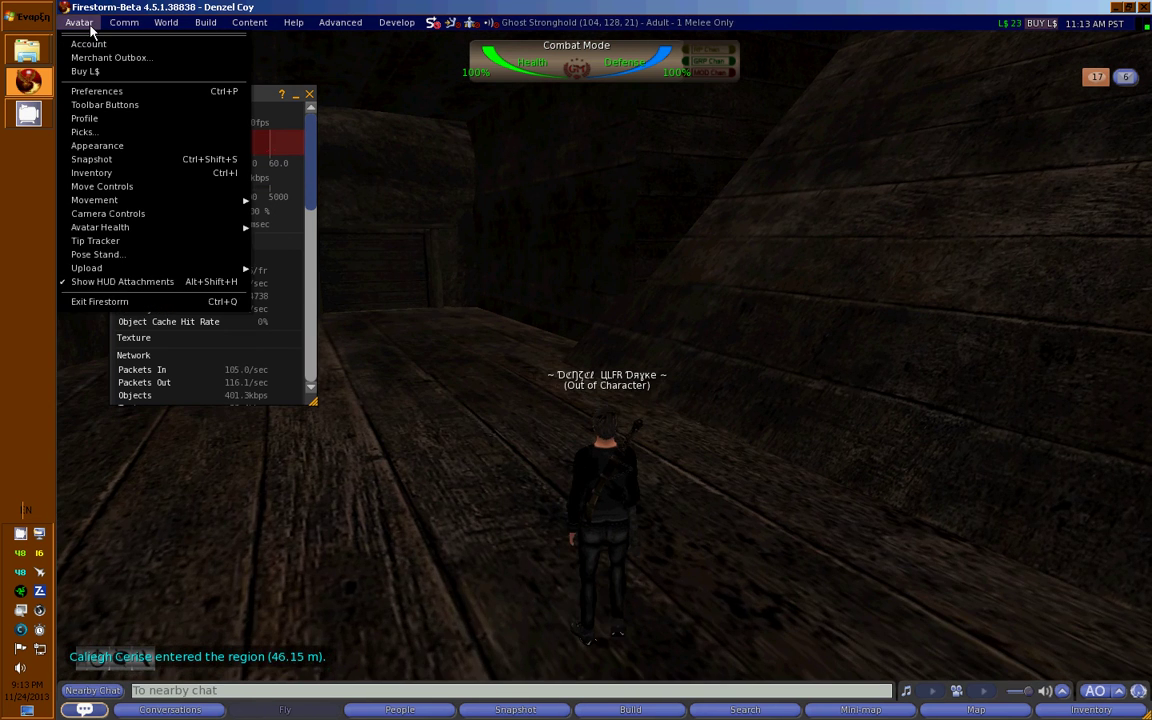
mouse_move(180, 200)
click(322, 281)
key(Right)
key(Up)
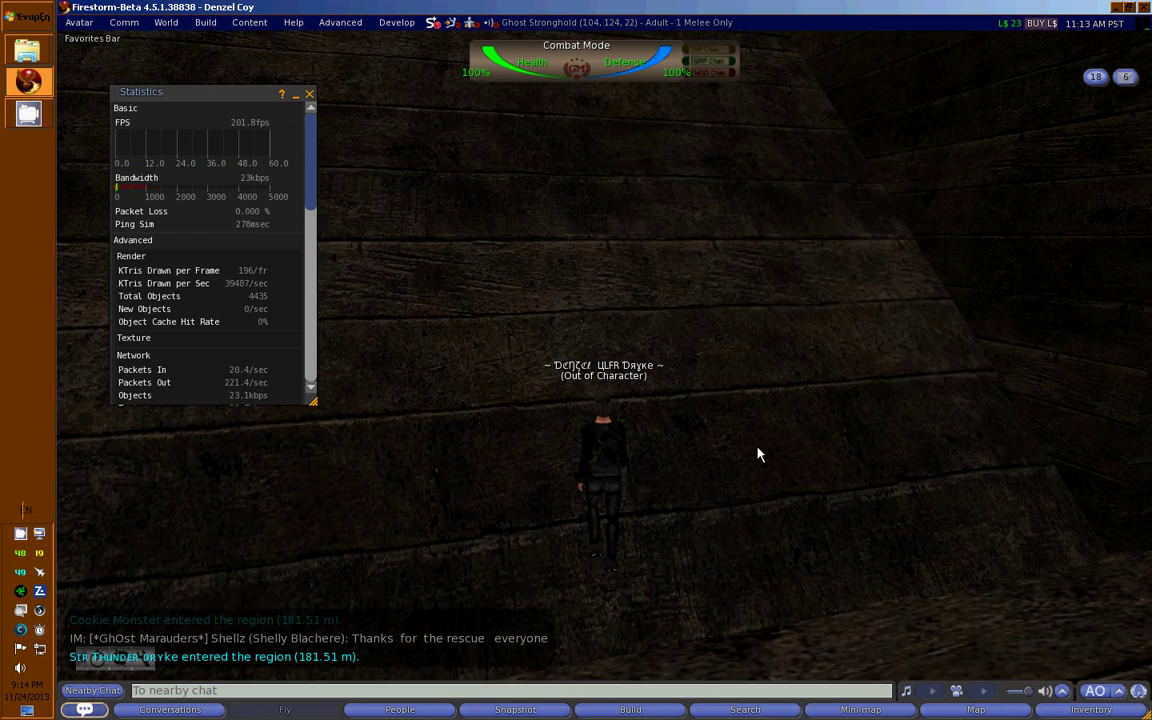
key(Up)
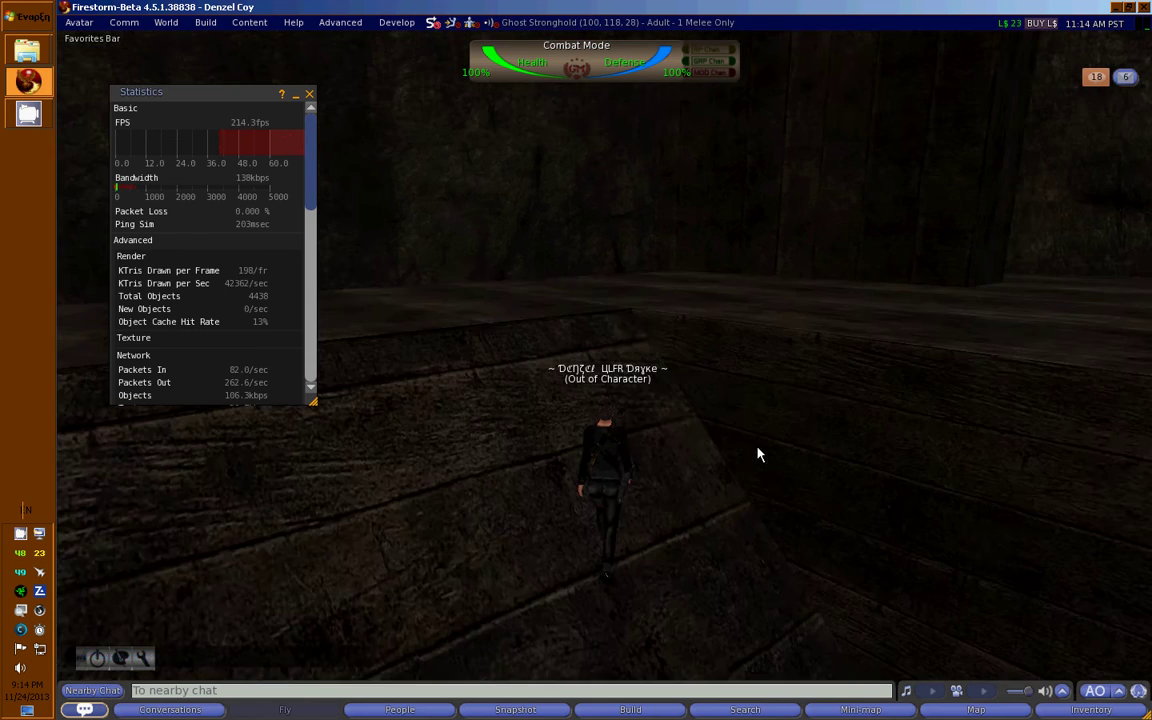
key(Up)
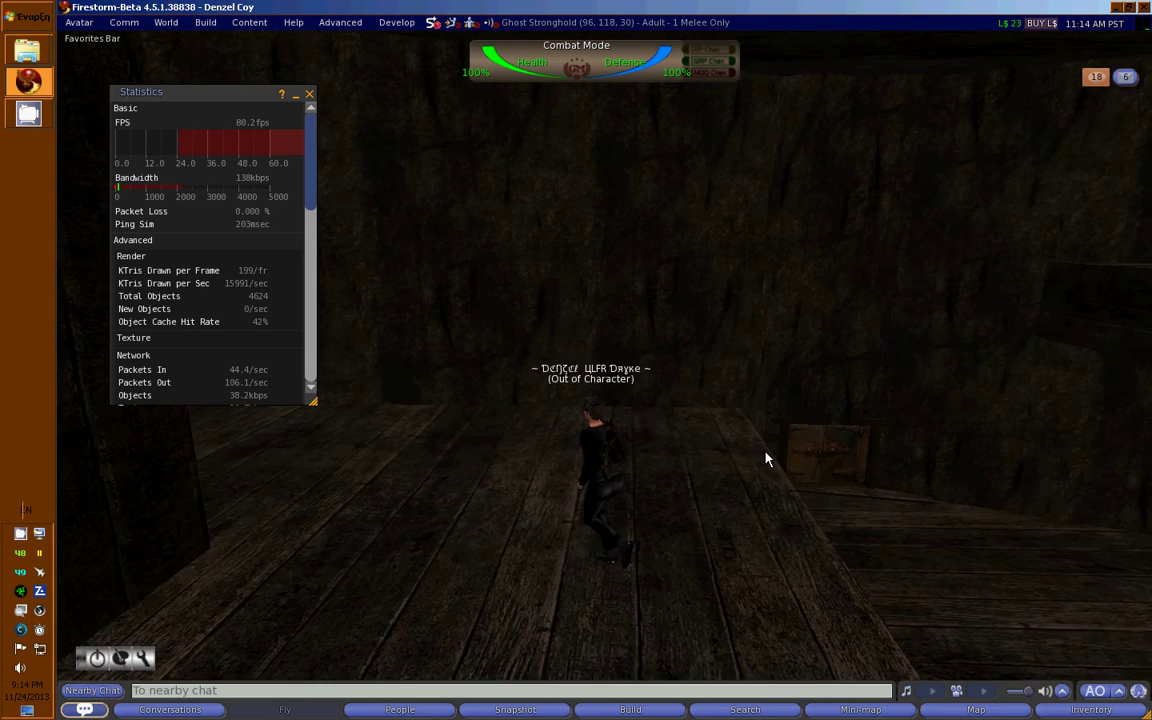
Step: Walk the avatar across the platform, drop back down to the lower floor, and face the ramp
key(Up)
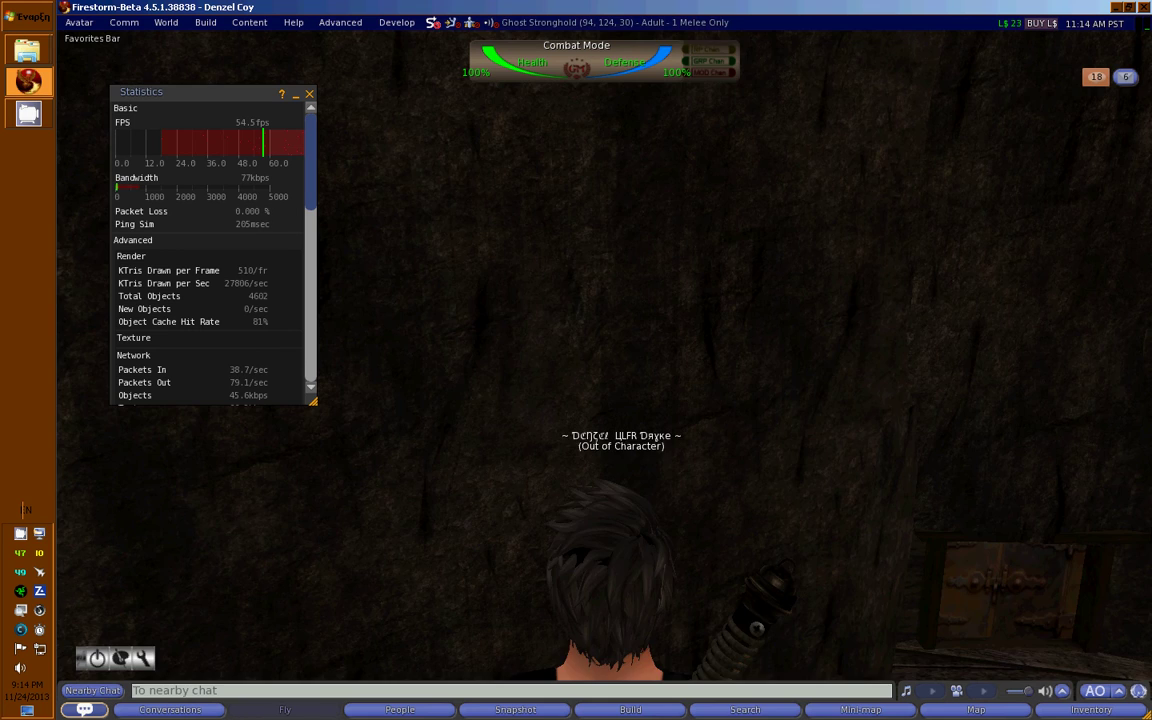
key(Right)
key(Up)
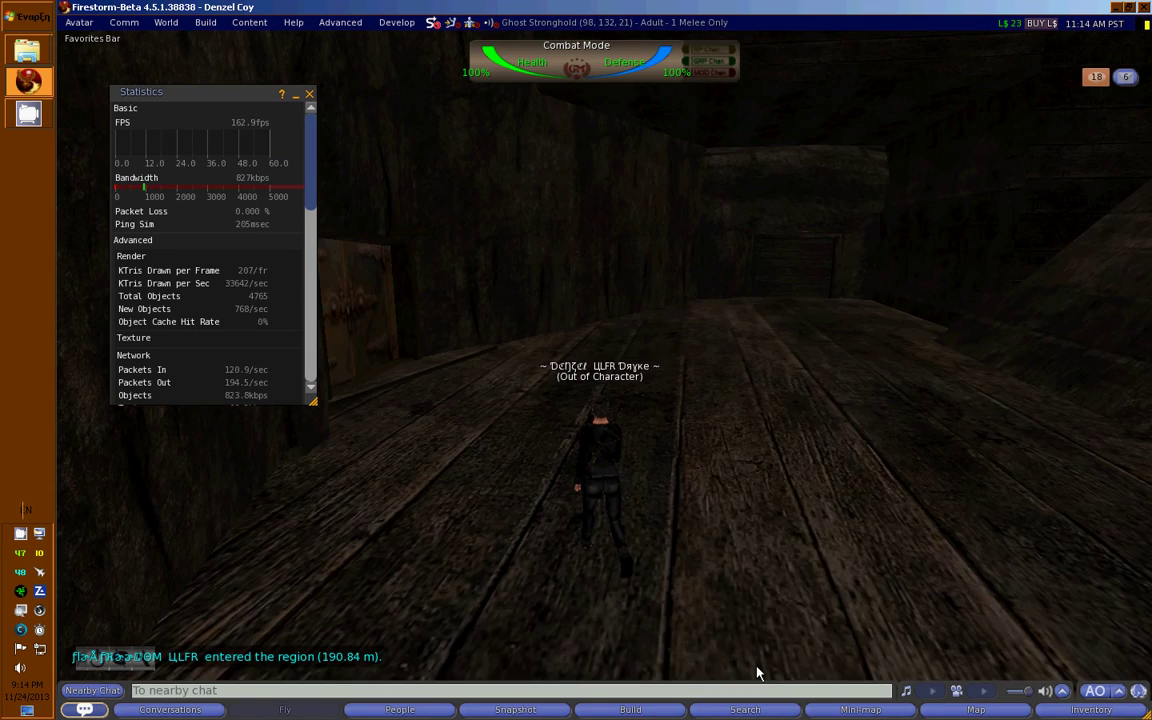
key(Up)
key(Left)
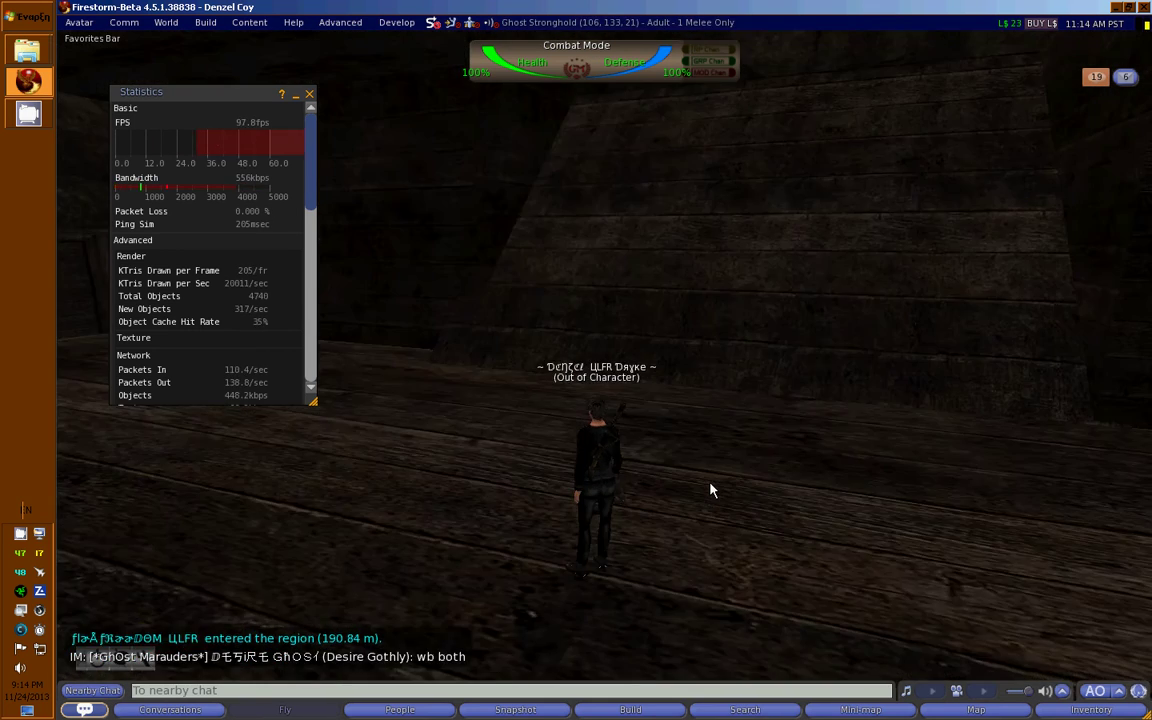
Step: Walk the avatar around the lower floor beside the ramp and close the Statistics window
key(Right)
key(Right)
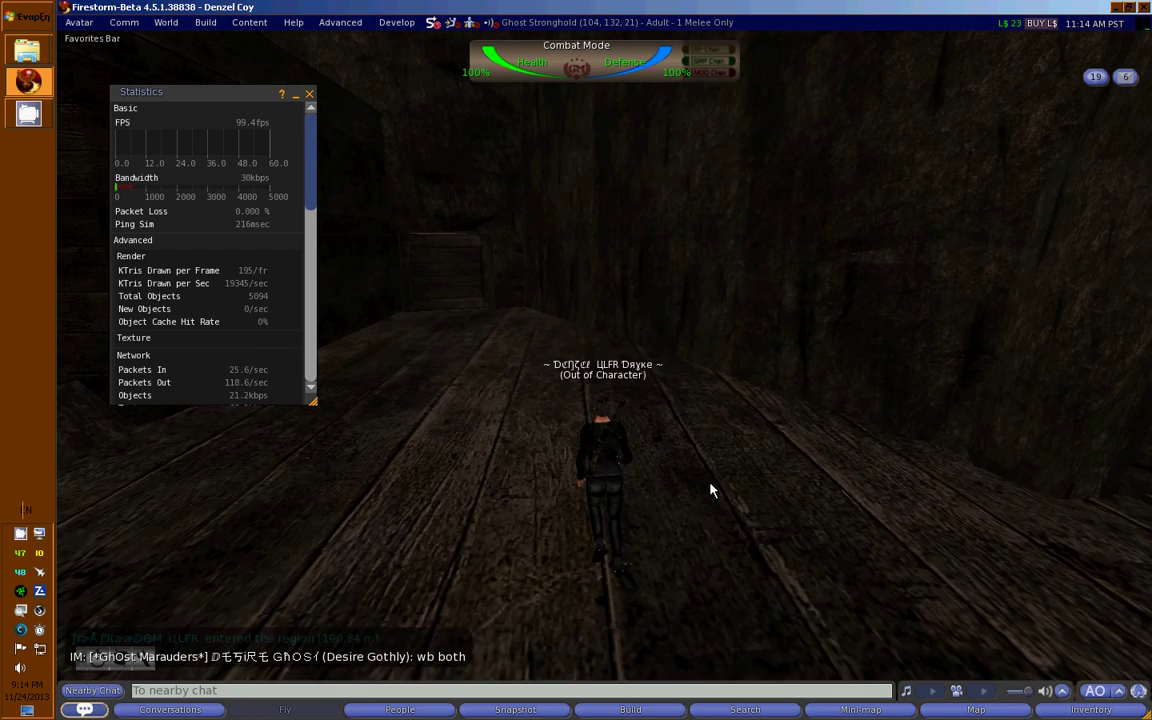
key(Up)
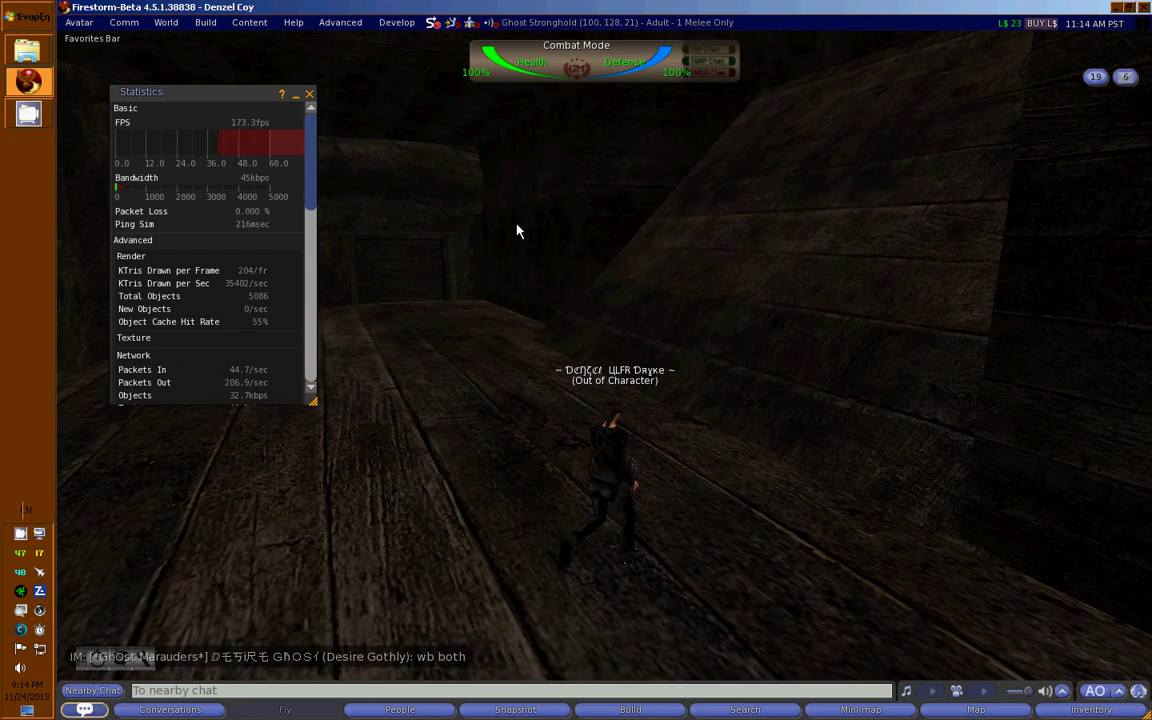
key(Up)
click(309, 93)
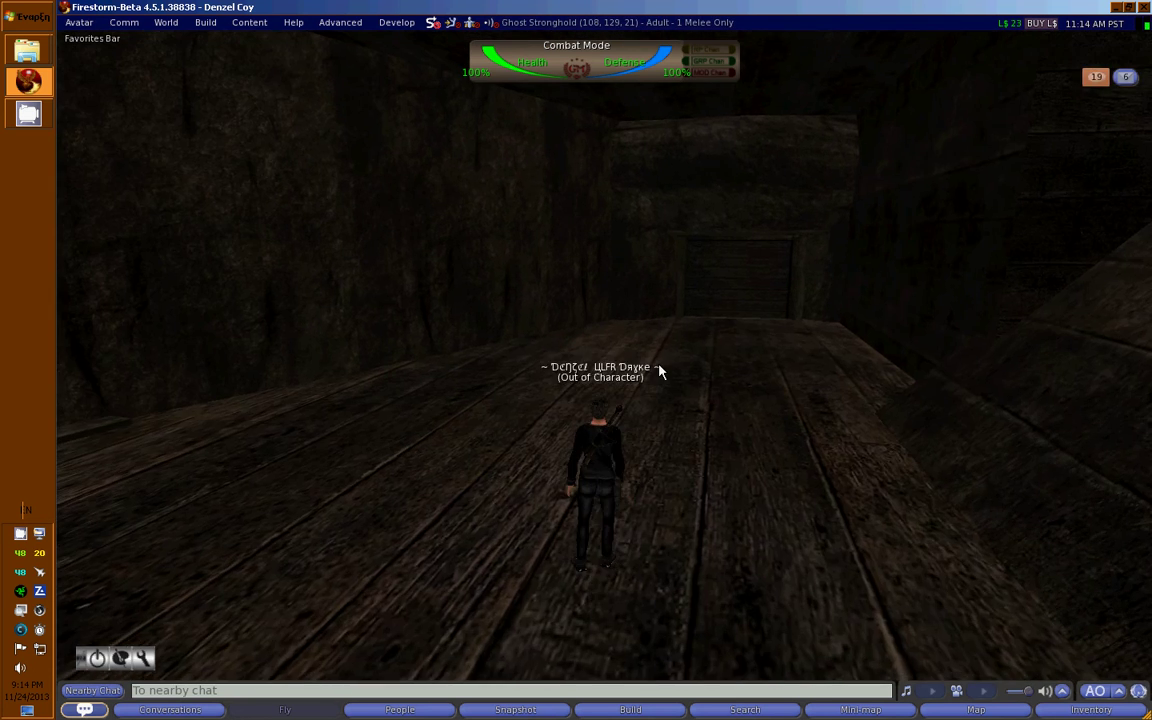
Step: Turn the avatar around to face the double door and walk it a short way along the lower floor
key(Left)
key(Left)
key(Up)
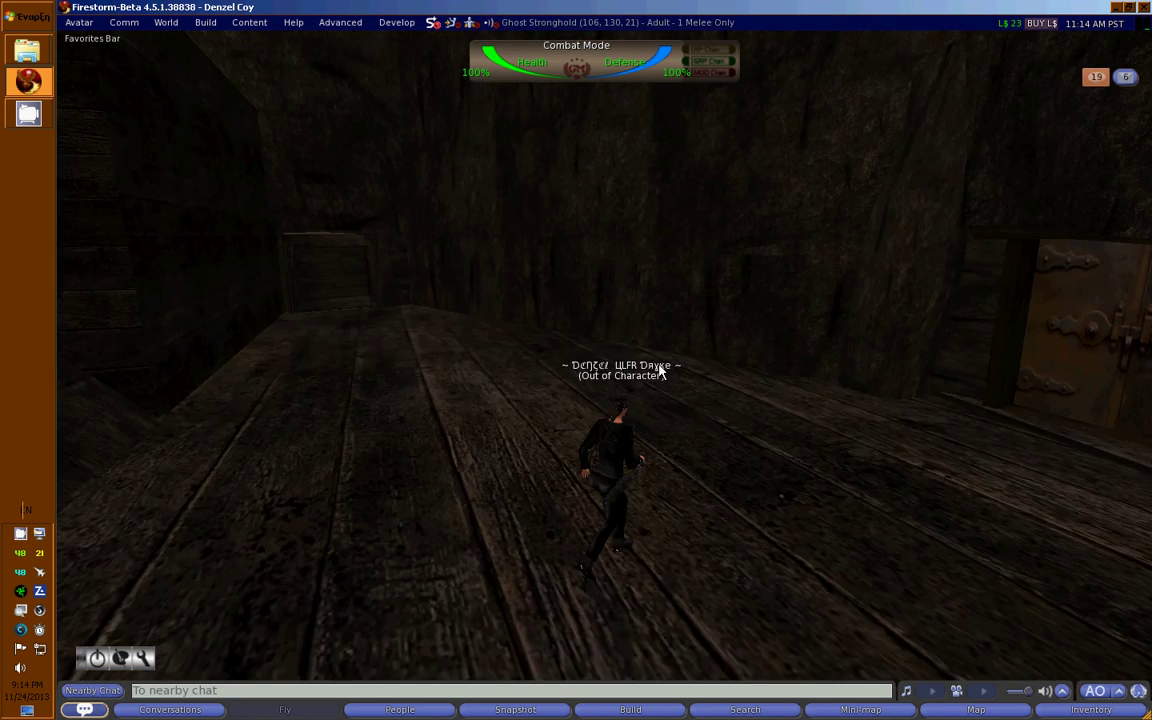
key(Right)
key(Right)
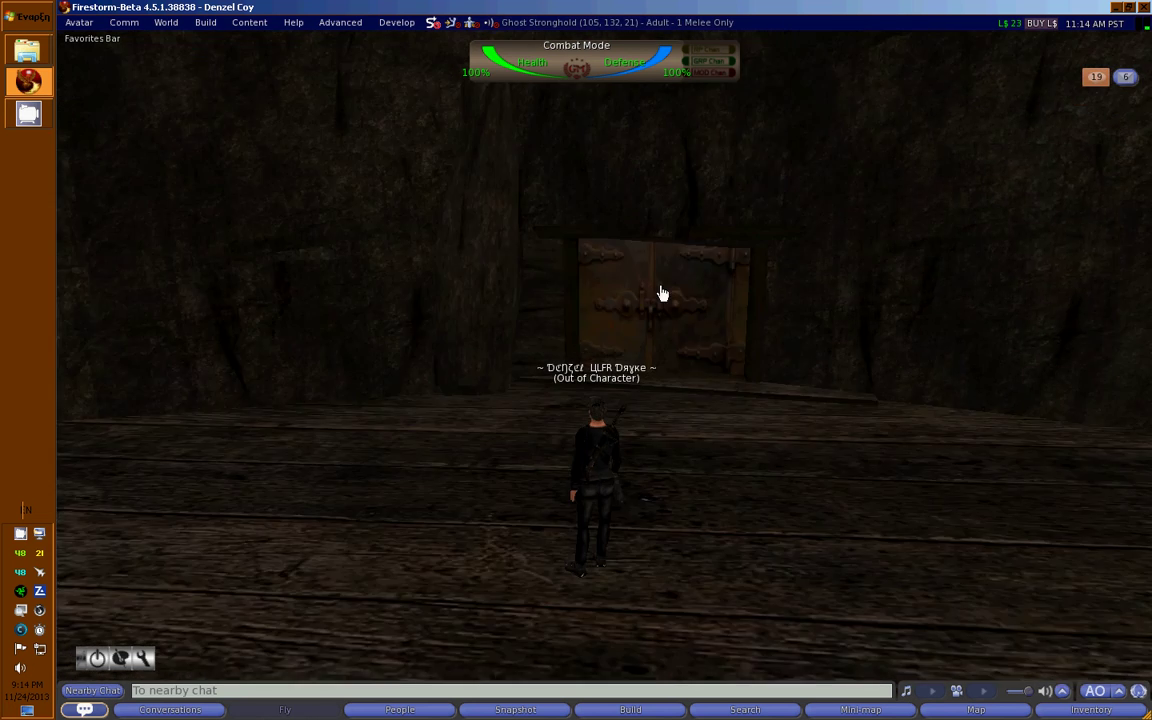
key(Up)
key(Left)
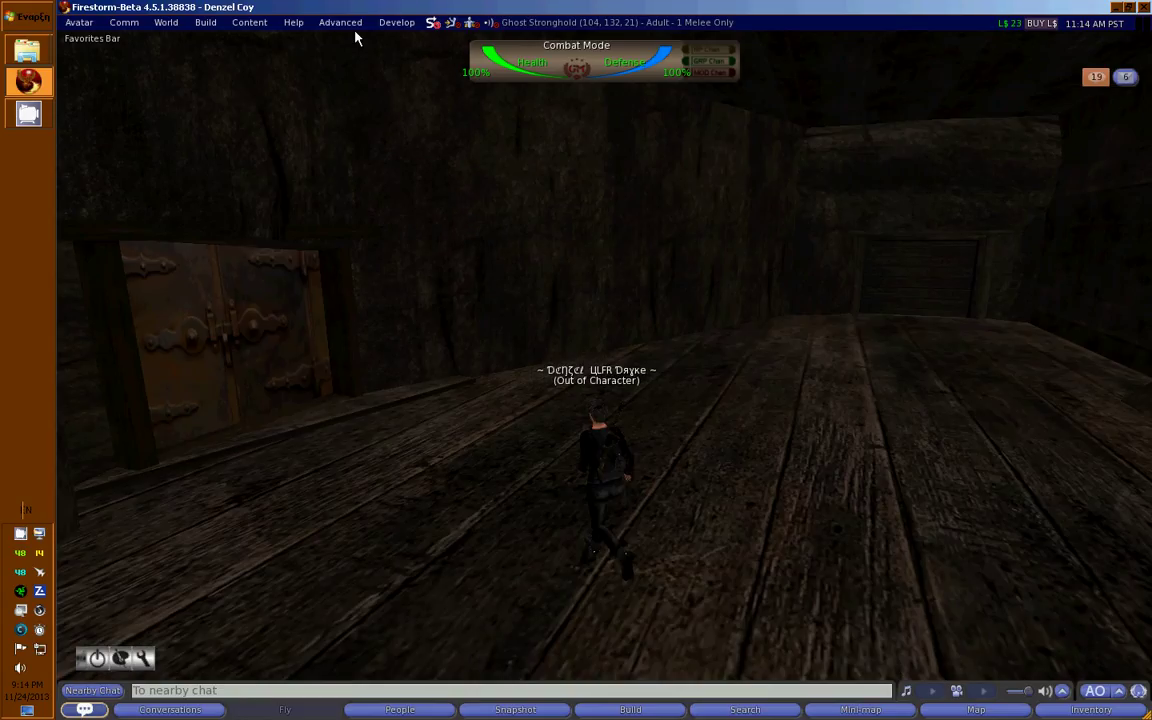
Step: Turn off the Alpha and Tree rendering types
click(348, 24)
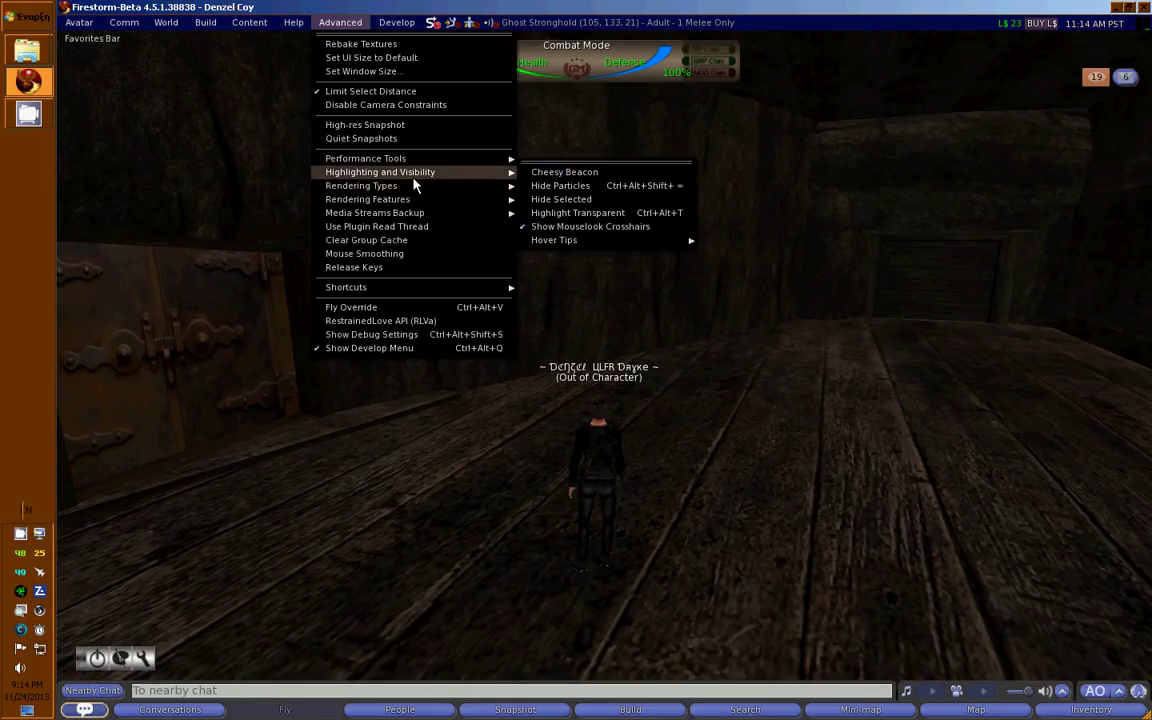
mouse_move(396, 203)
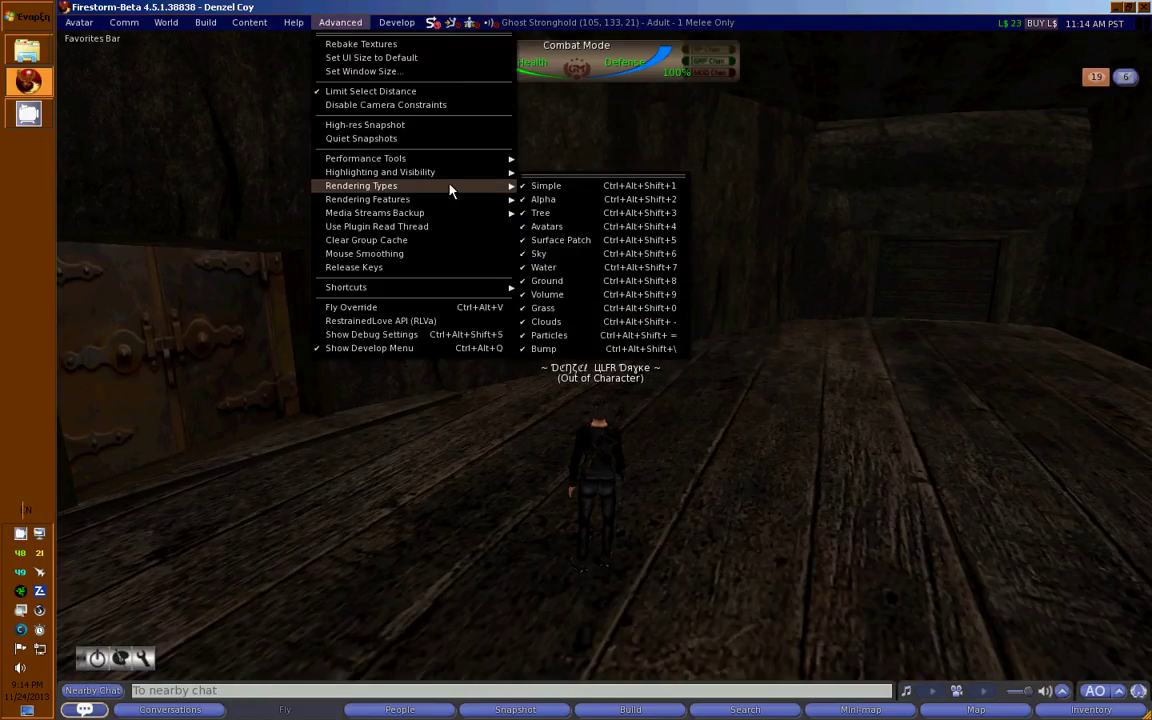
click(319, 24)
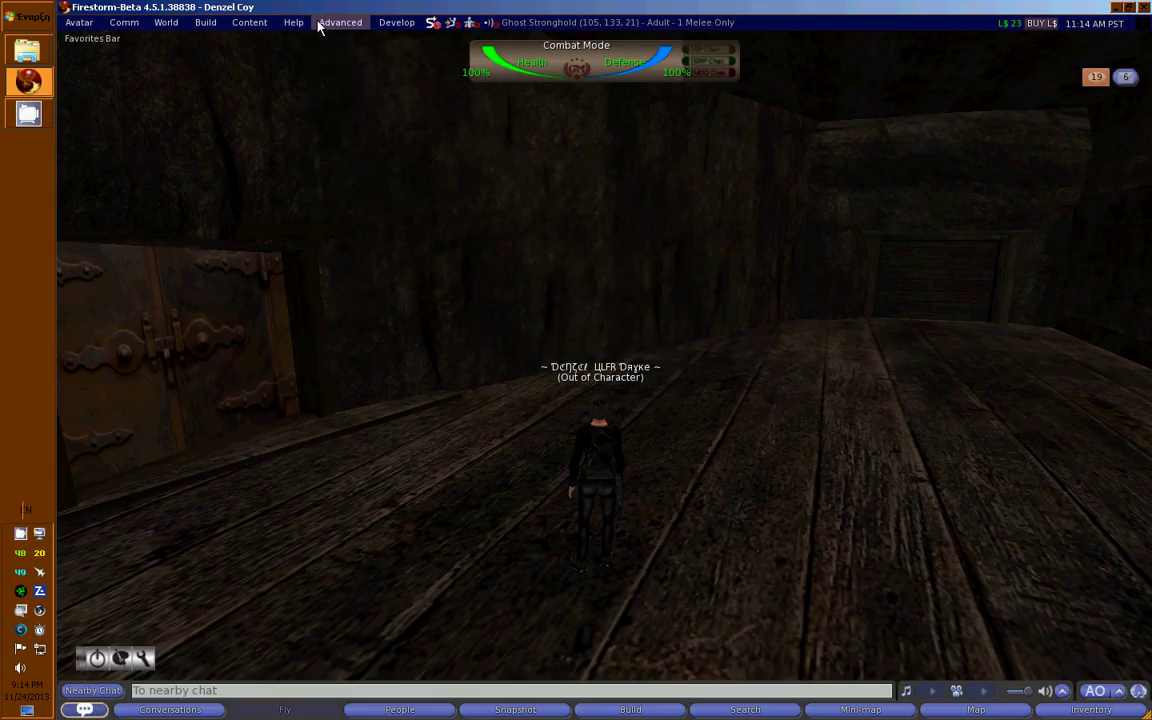
click(320, 24)
mouse_move(378, 187)
click(565, 210)
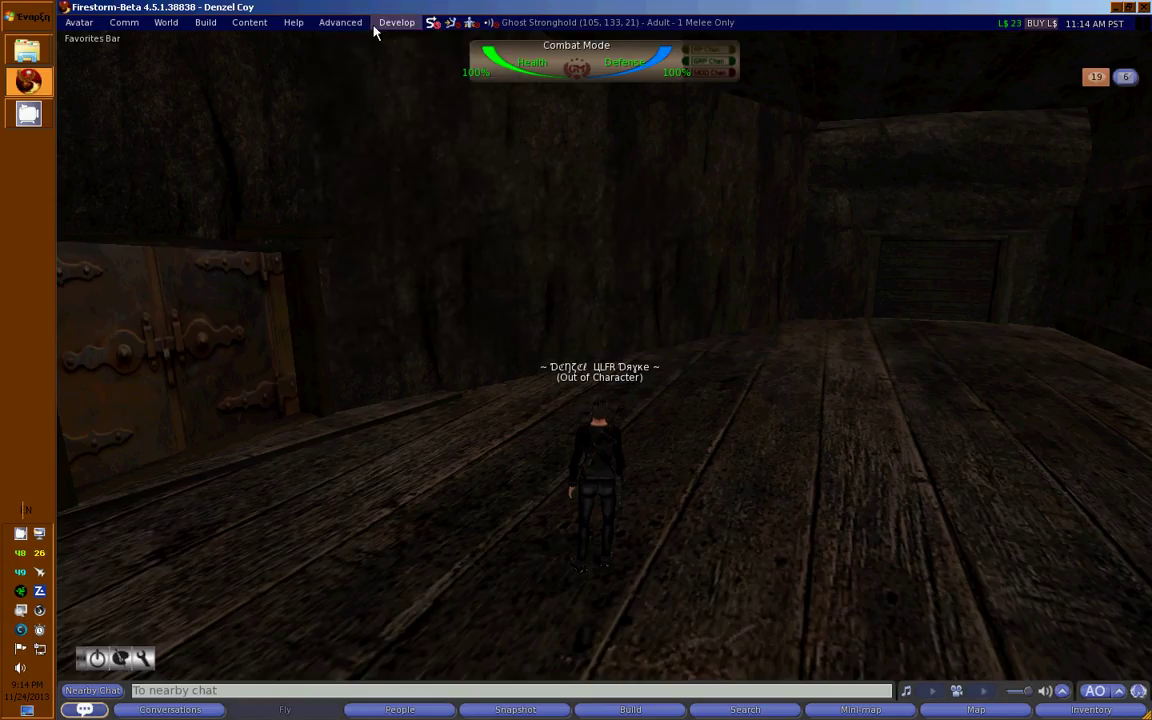
Step: Turn off the Water and Grass rendering types
click(352, 22)
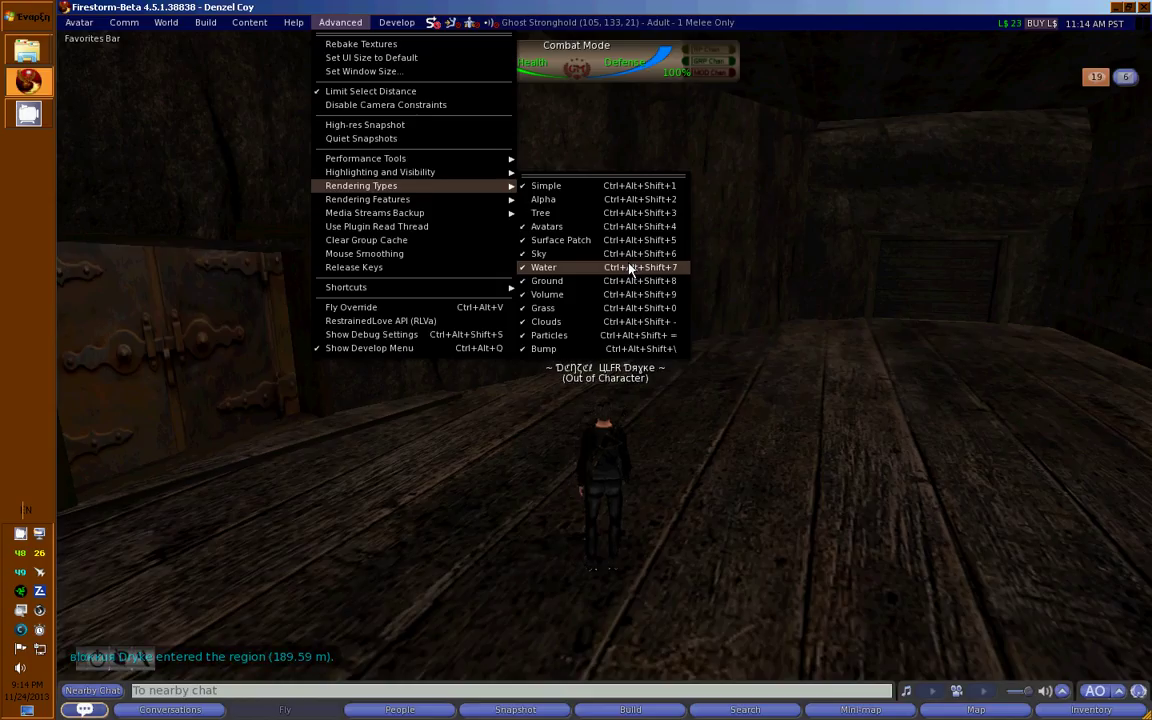
click(624, 267)
click(340, 22)
mouse_move(437, 186)
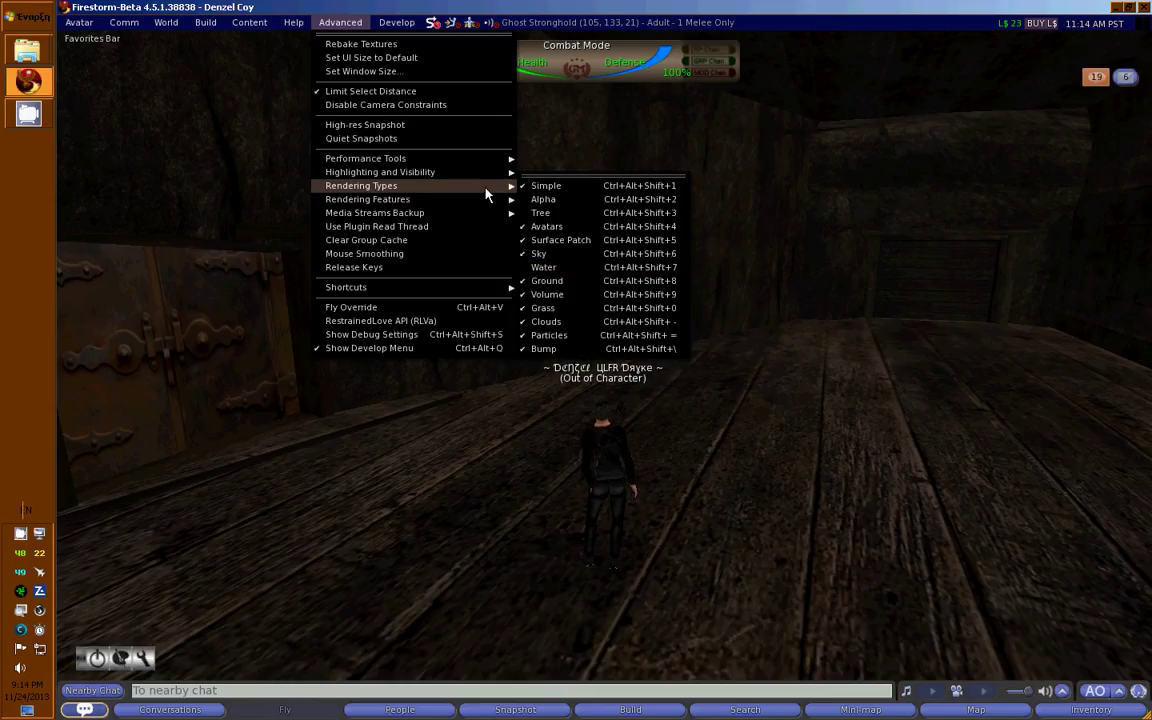
click(588, 310)
Step: Turn off the Fog, Foot Shadows and Test FRInfo rendering features
click(341, 22)
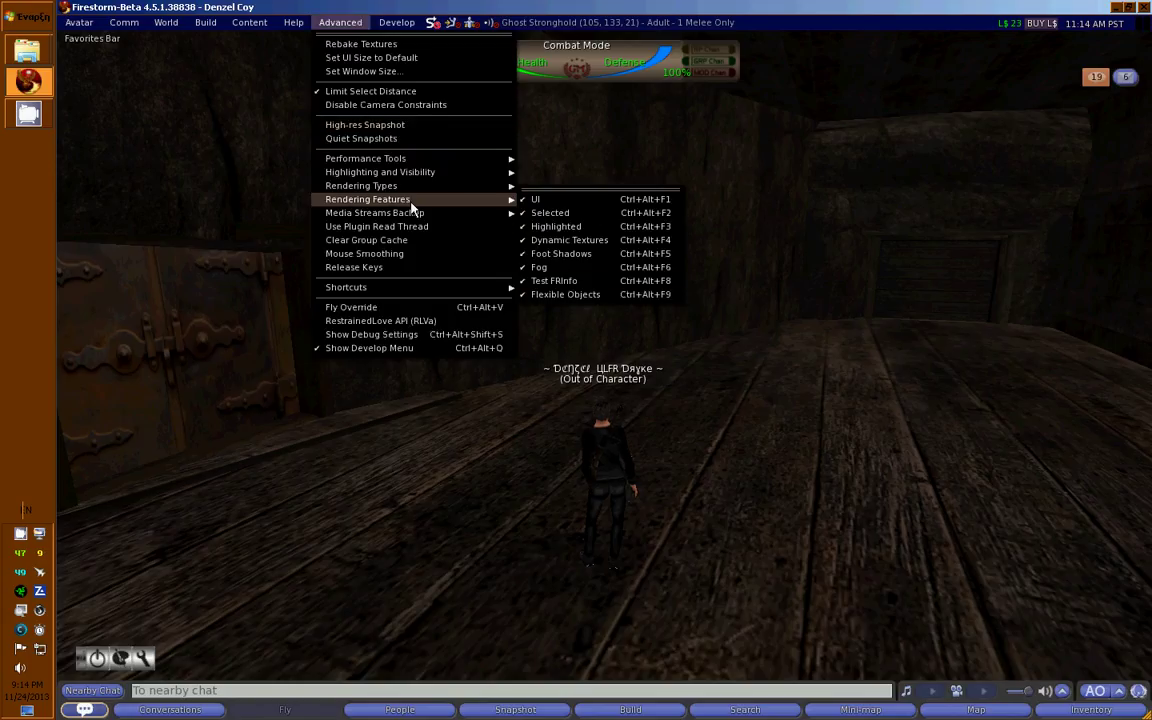
click(545, 267)
click(341, 22)
click(597, 256)
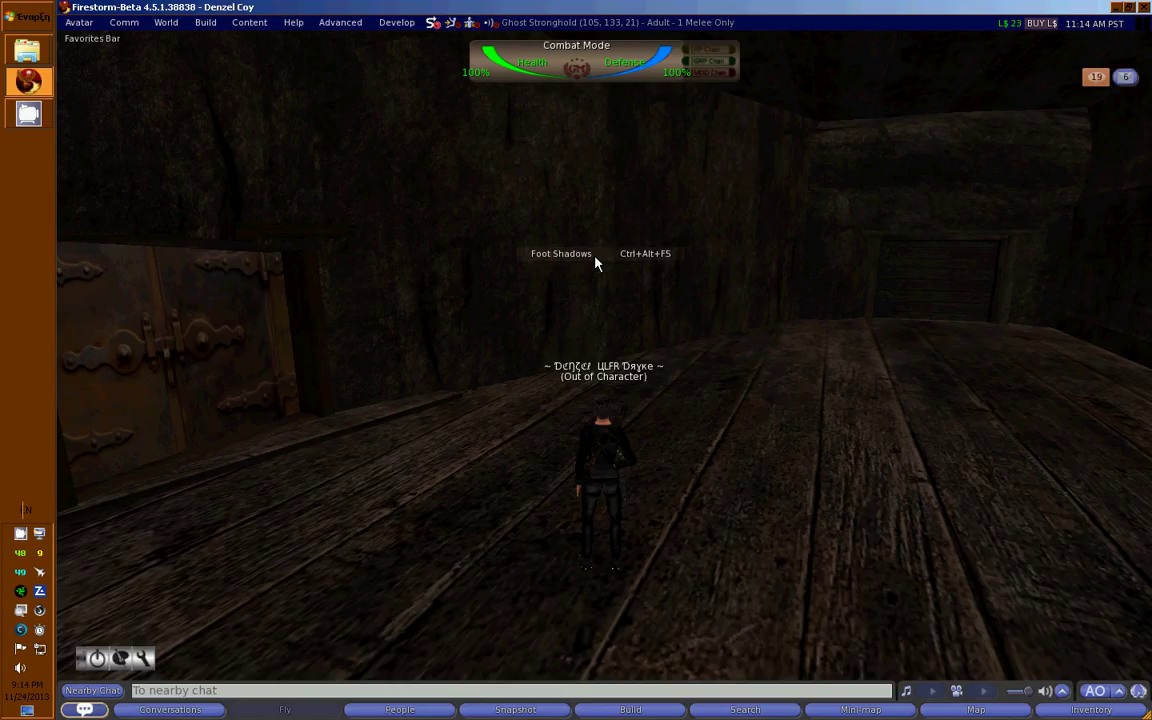
click(341, 22)
mouse_move(411, 199)
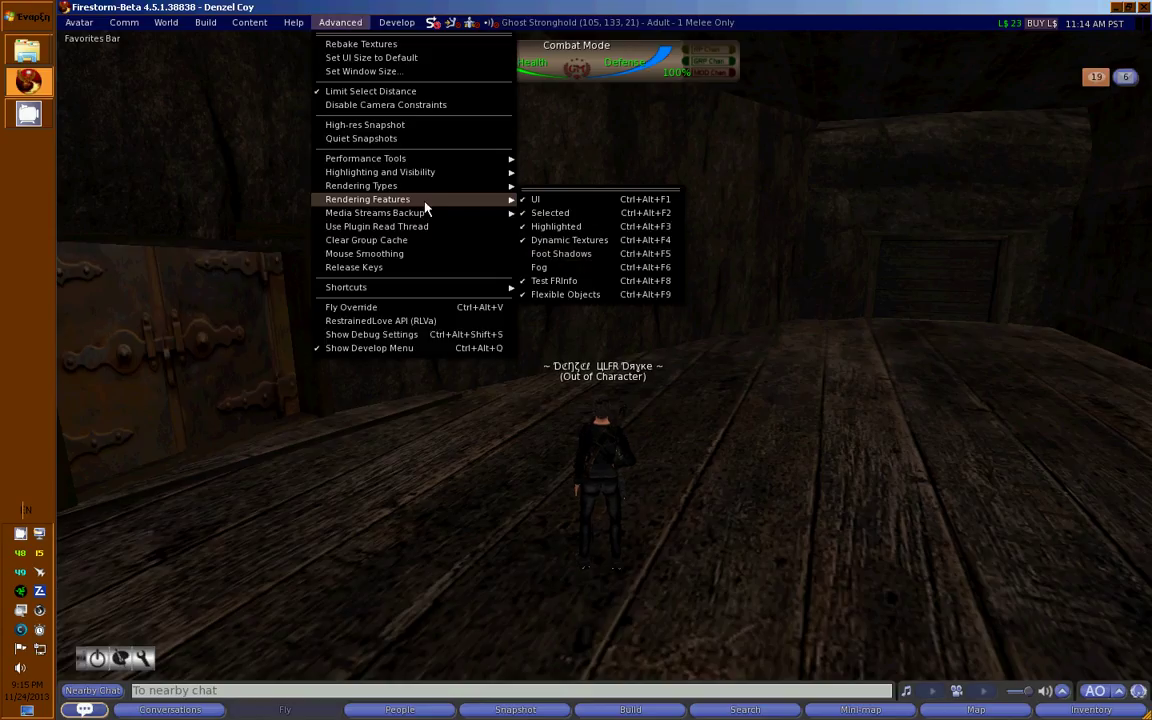
click(602, 283)
Step: Turn off the Clouds, Particles and Bump rendering types
click(358, 24)
mouse_move(406, 185)
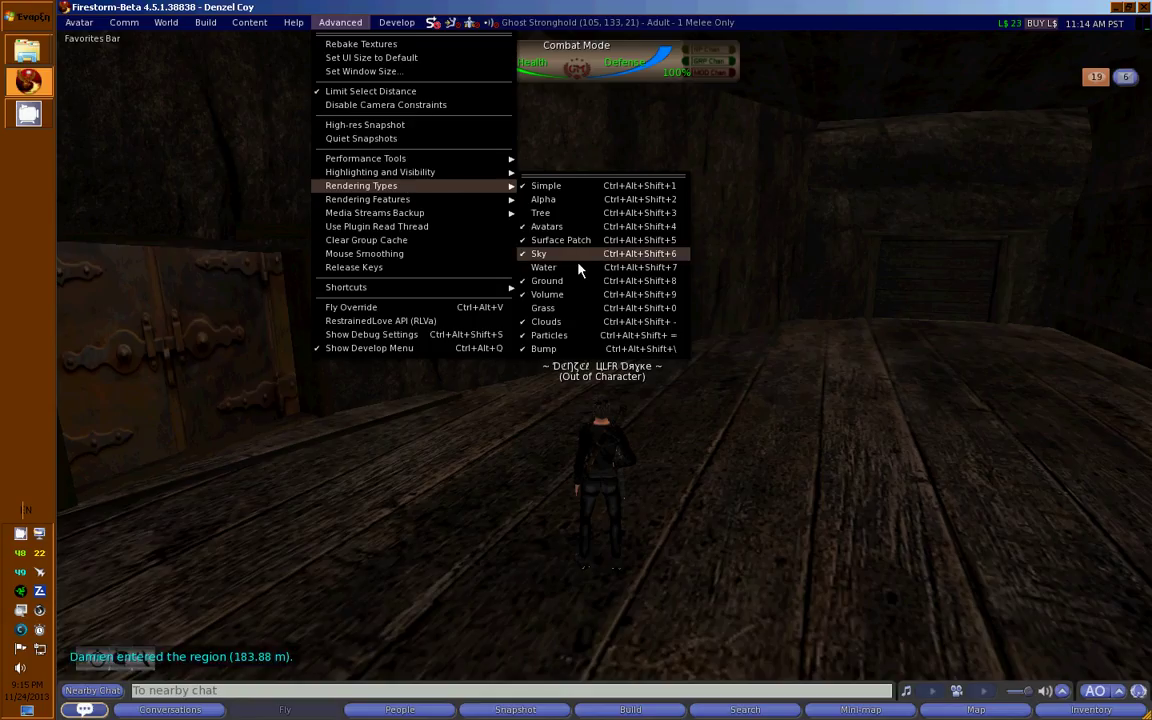
click(566, 321)
click(341, 22)
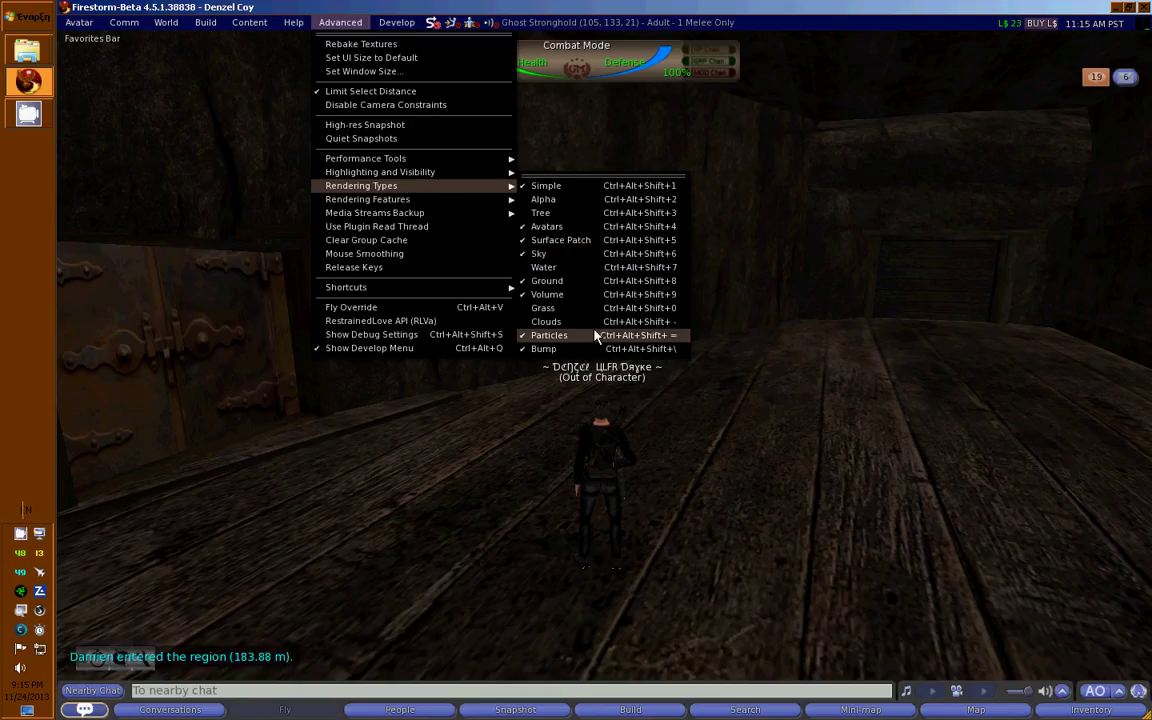
click(596, 336)
click(357, 24)
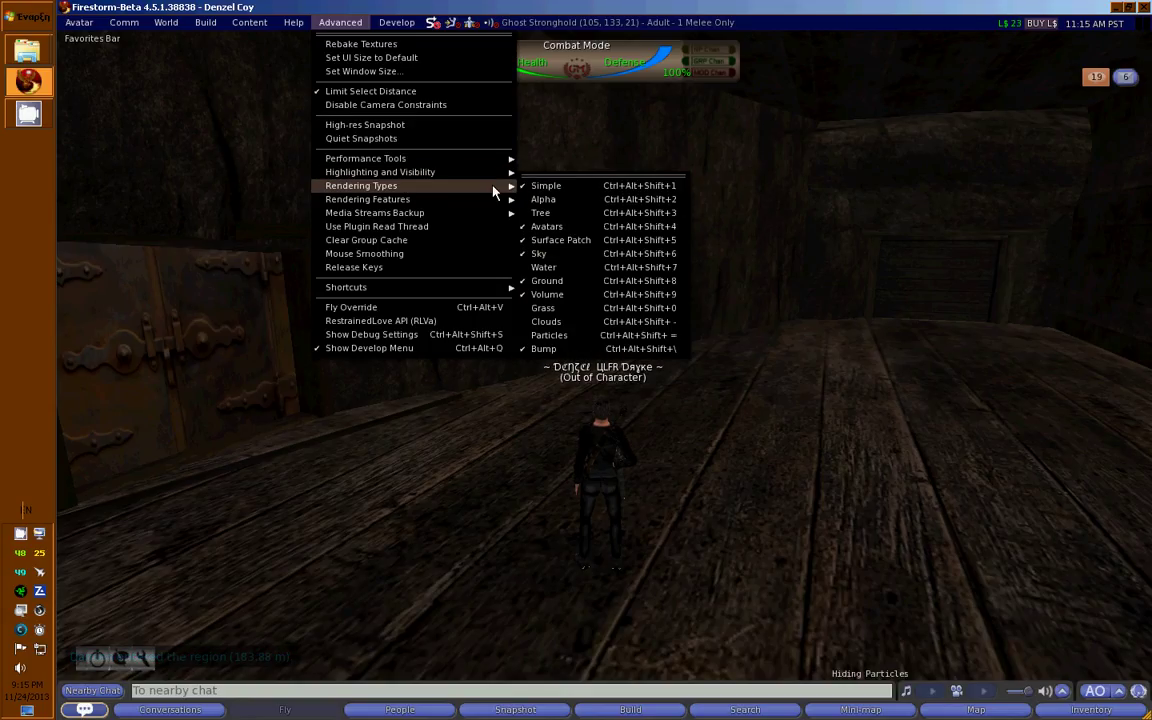
click(596, 350)
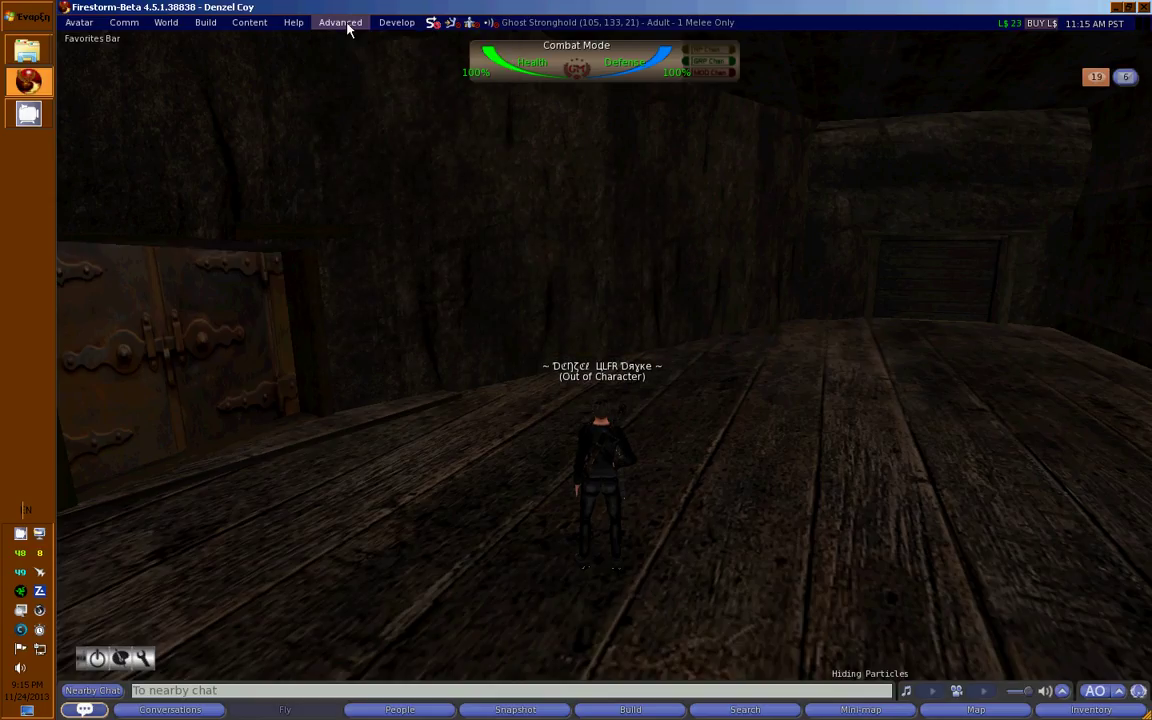
Step: Walk the avatar around the lower floor near the double door, turning in different directions to test performance
key(Left)
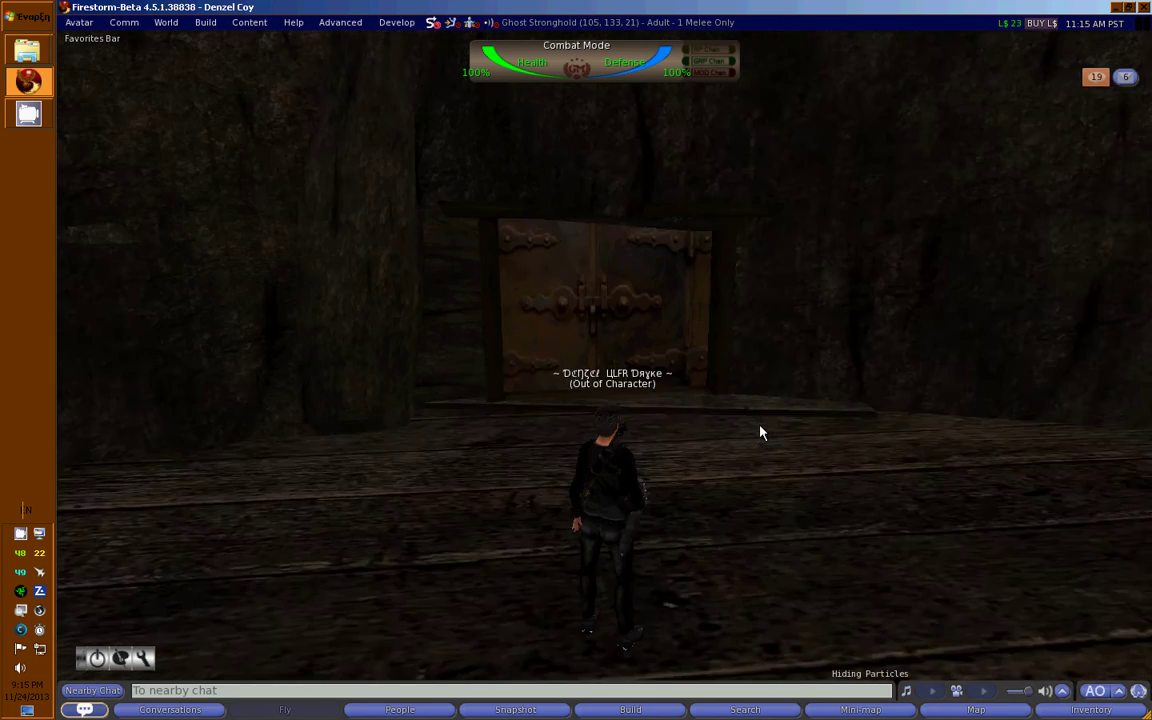
key(Left)
key(Right)
key(Up)
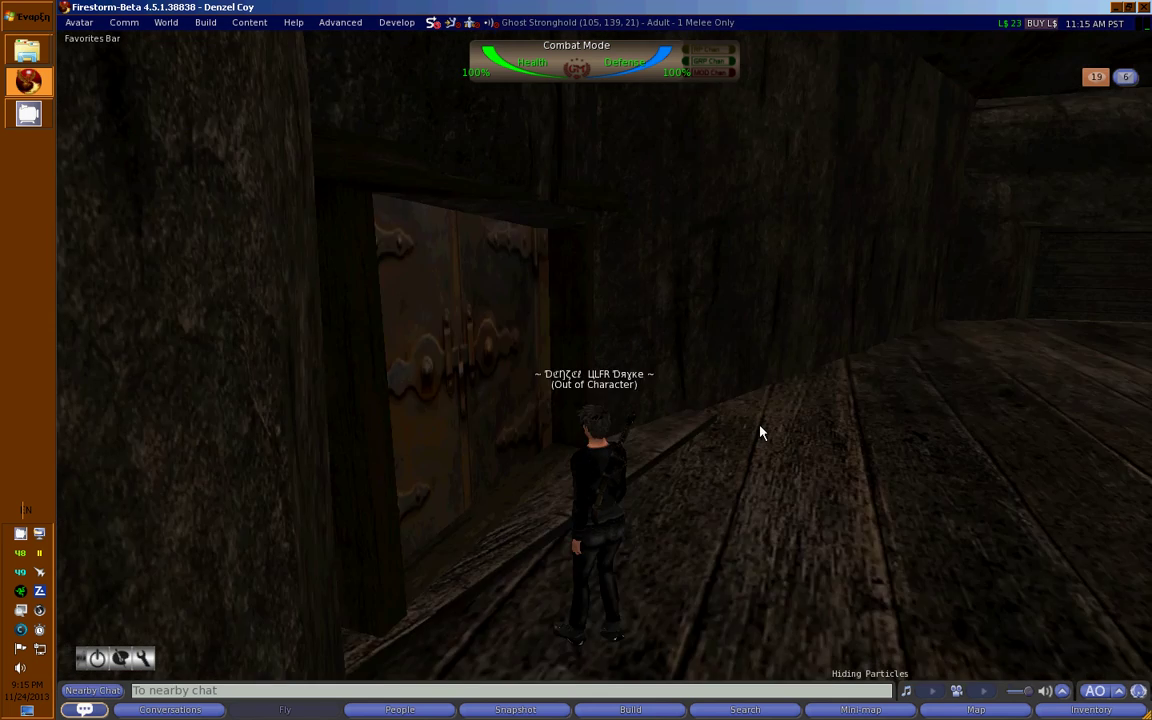
key(Right)
key(Up)
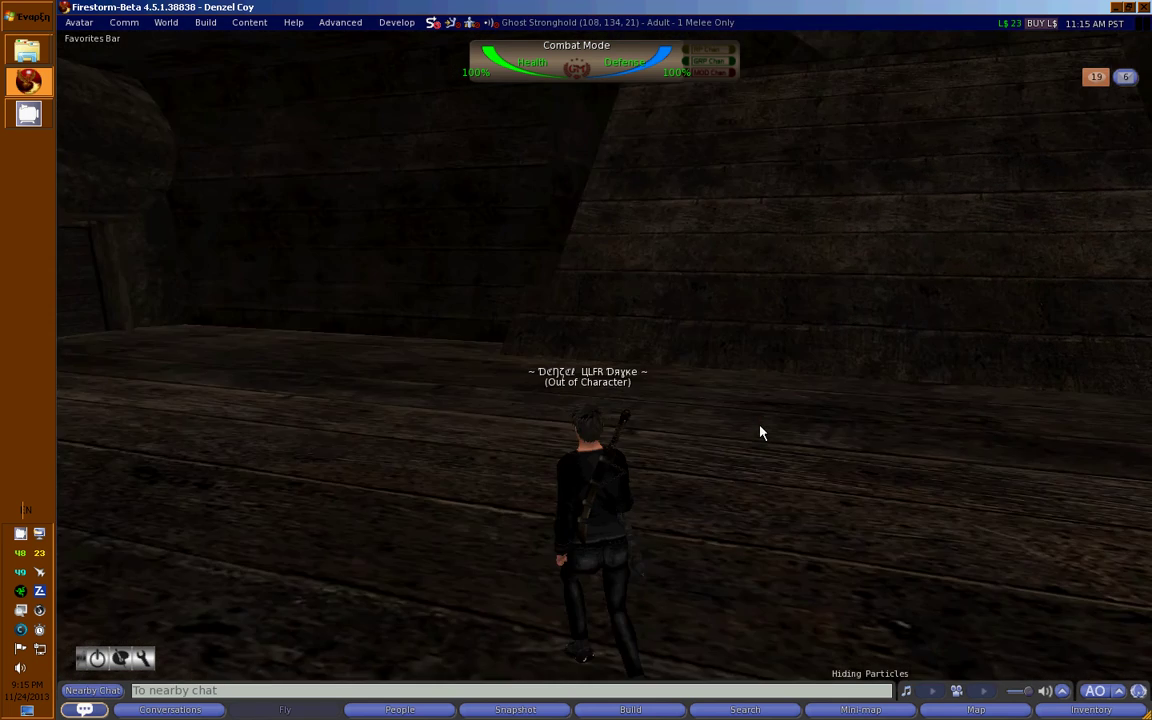
key(Right)
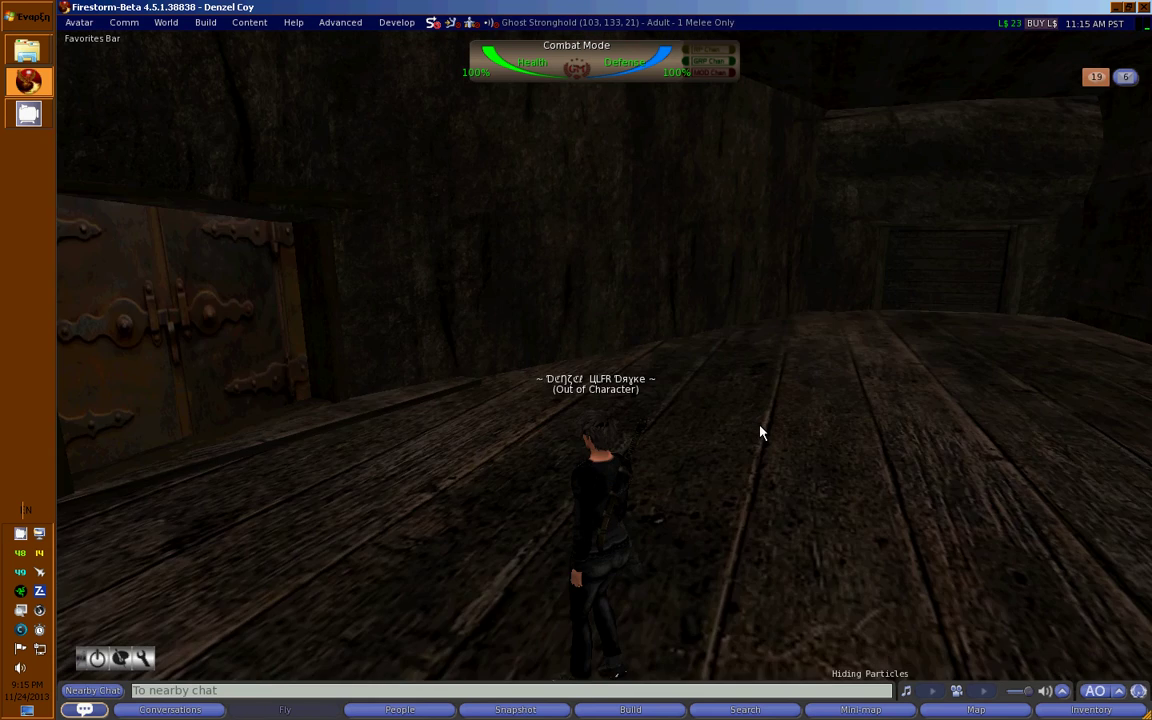
key(Right)
key(Up)
key(Left)
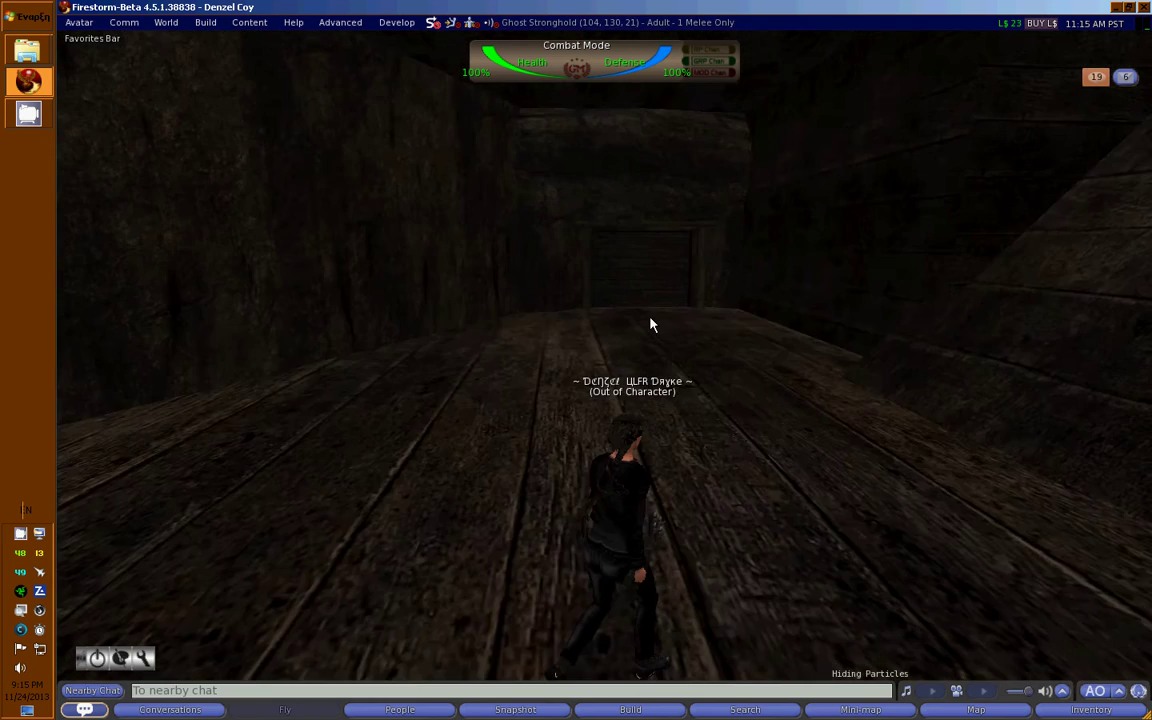
key(Left)
key(Up)
click(356, 28)
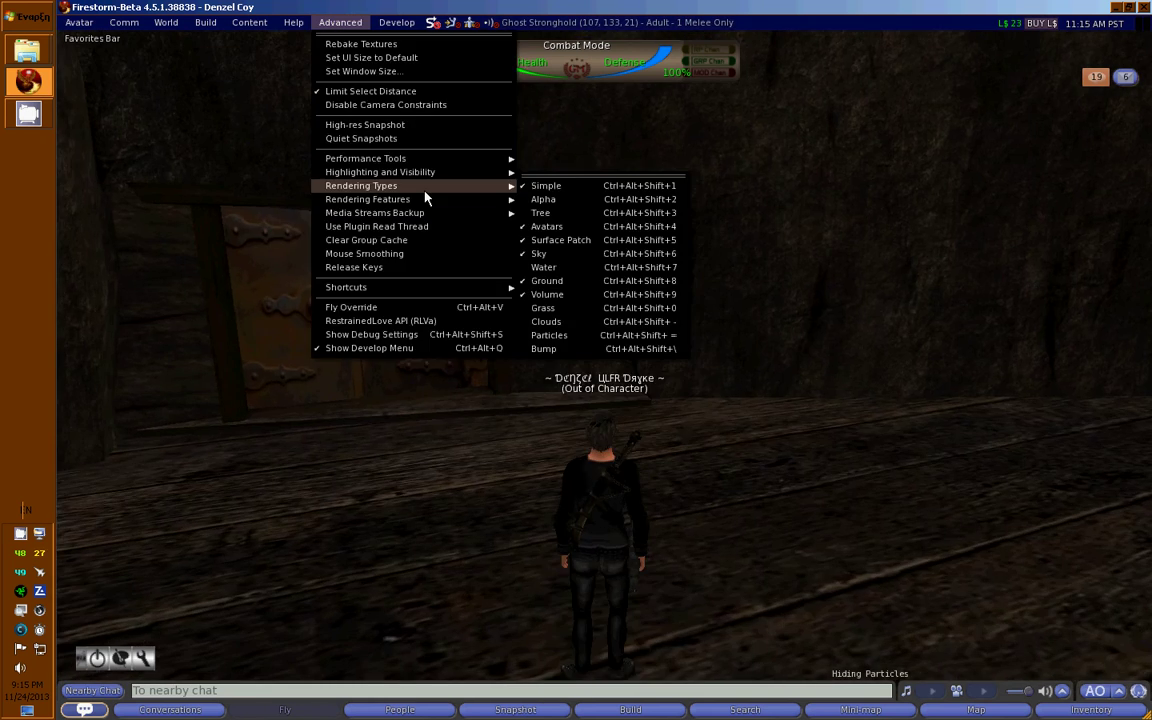
mouse_move(462, 218)
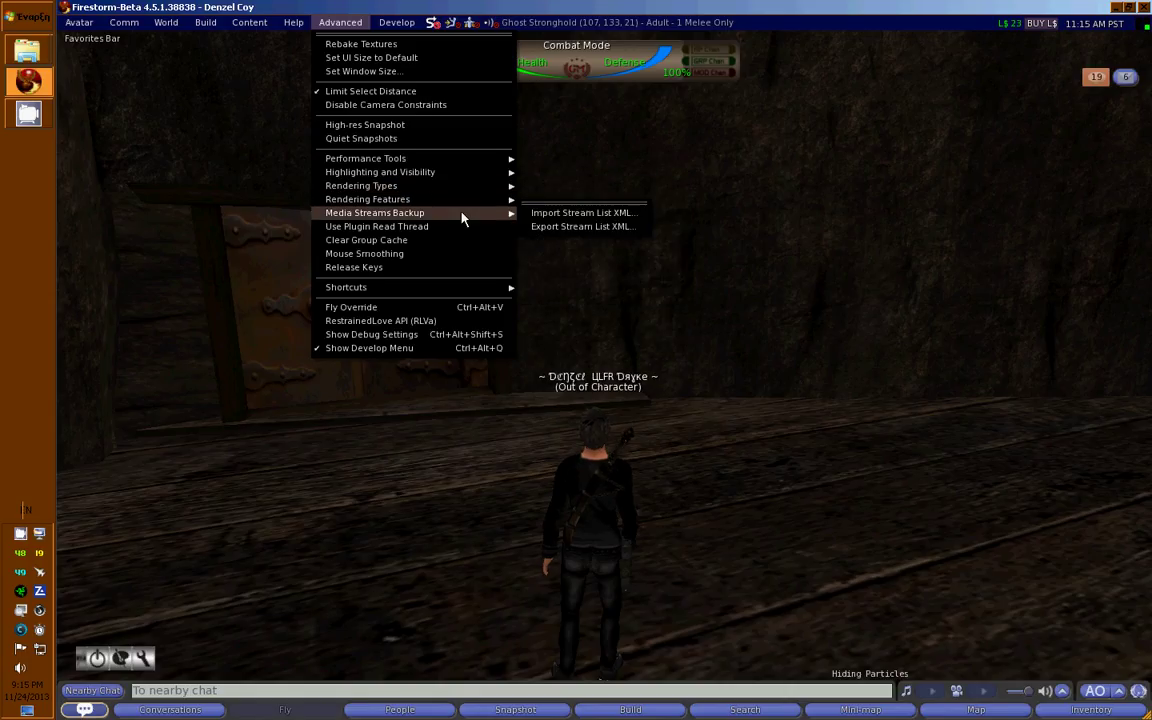
mouse_move(448, 192)
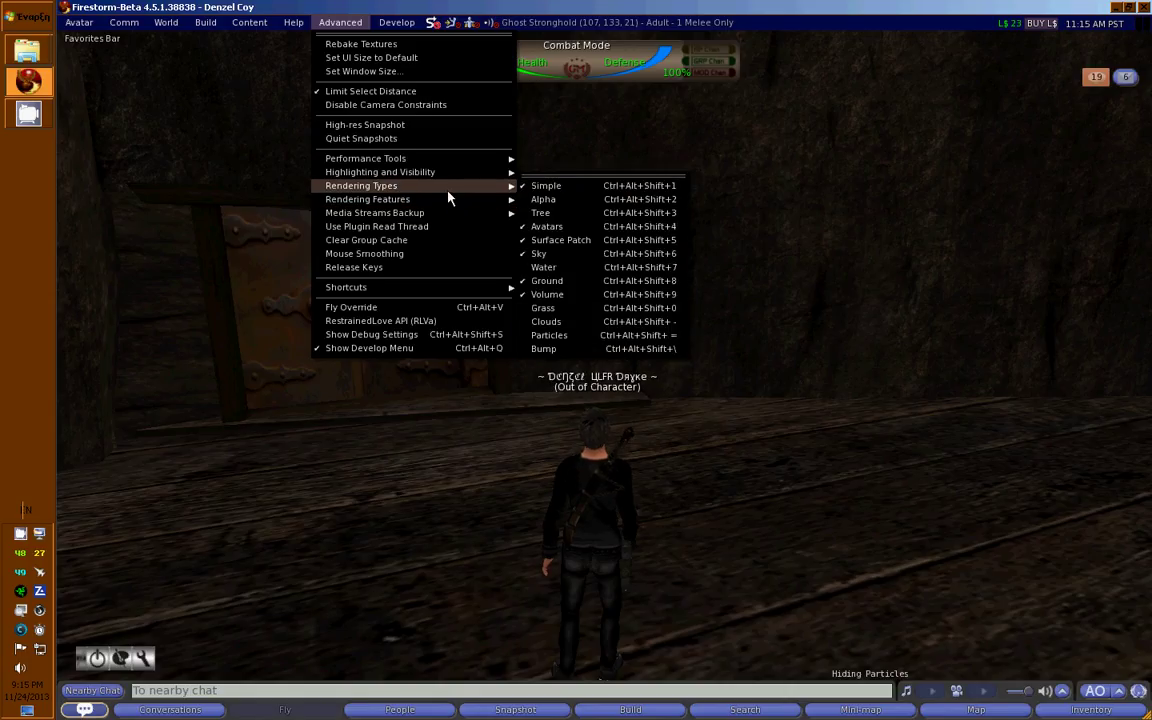